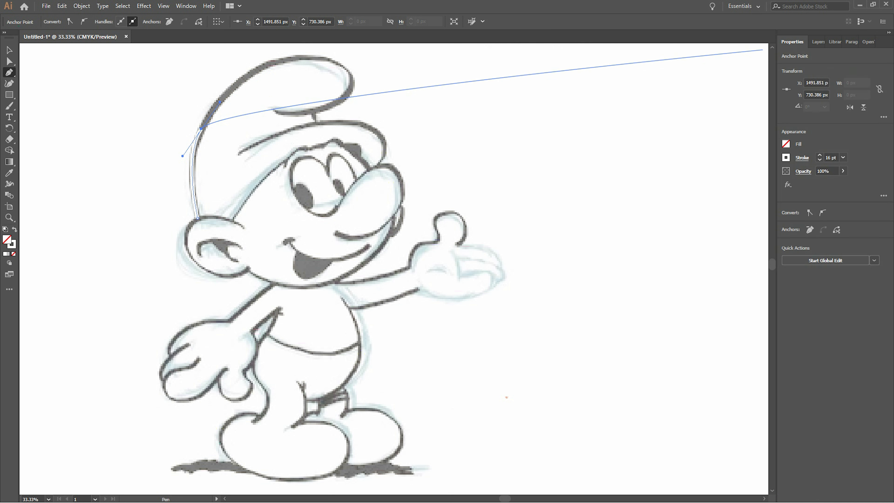
Step: Set the stroke colour of the hat path to black
click(786, 158)
click(704, 191)
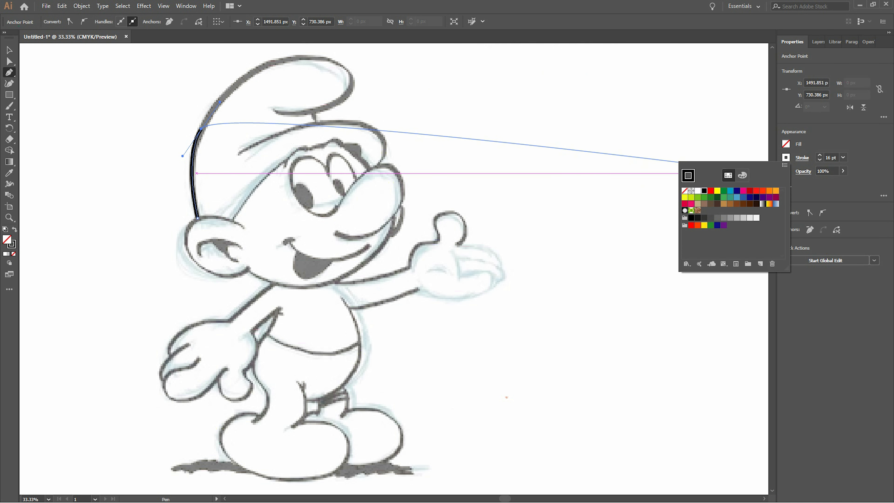
key(Escape)
Step: Try a 10 pt stroke weight on the hat path and extend it with a curve point near the crown
click(820, 155)
click(819, 155)
click(820, 160)
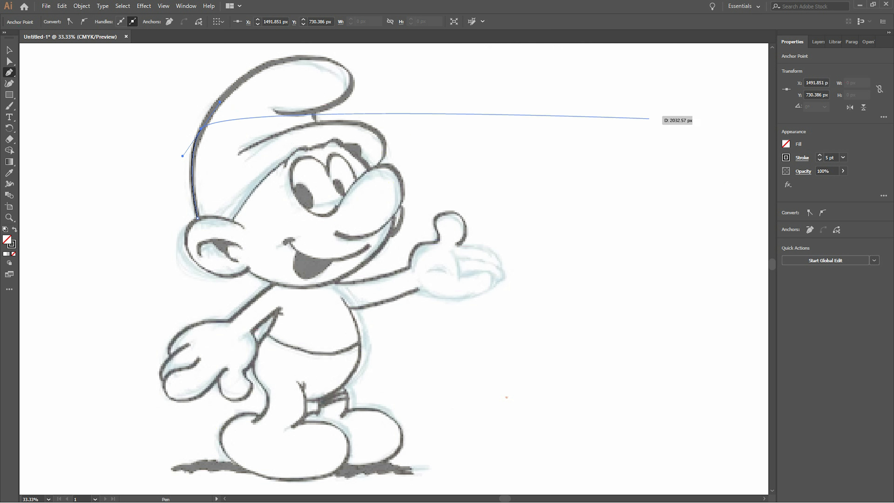
click(819, 155)
click(819, 156)
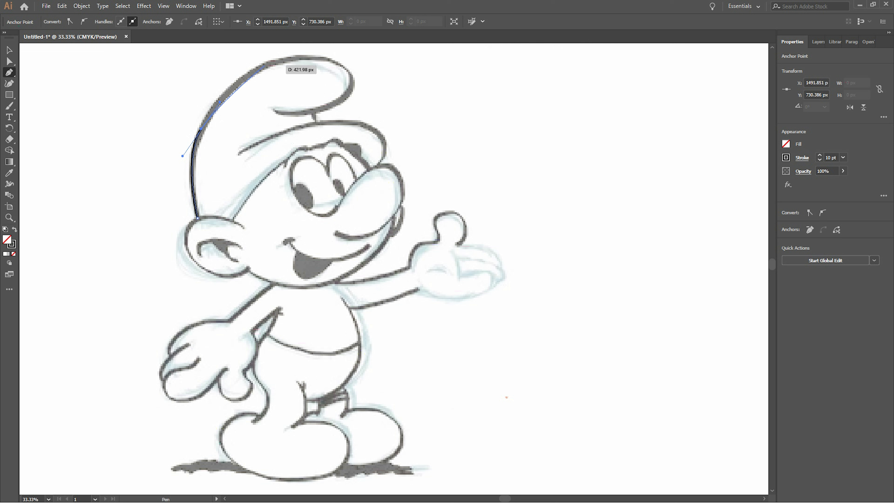
drag(250, 74, 268, 66)
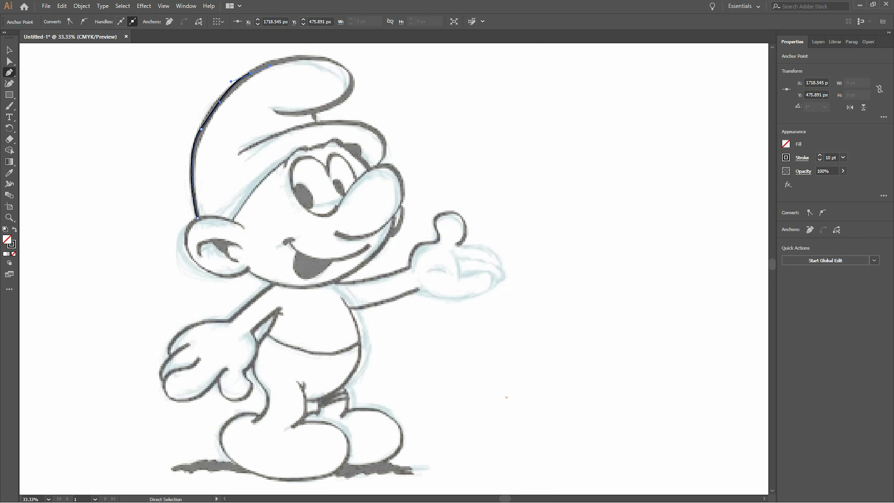
Step: Undo the stroke weight and curve trials, remove the unfinished hat path and clear the selection
key(ctrl+z)
key(ctrl+z)
key(ctrl+z)
key(ctrl+z)
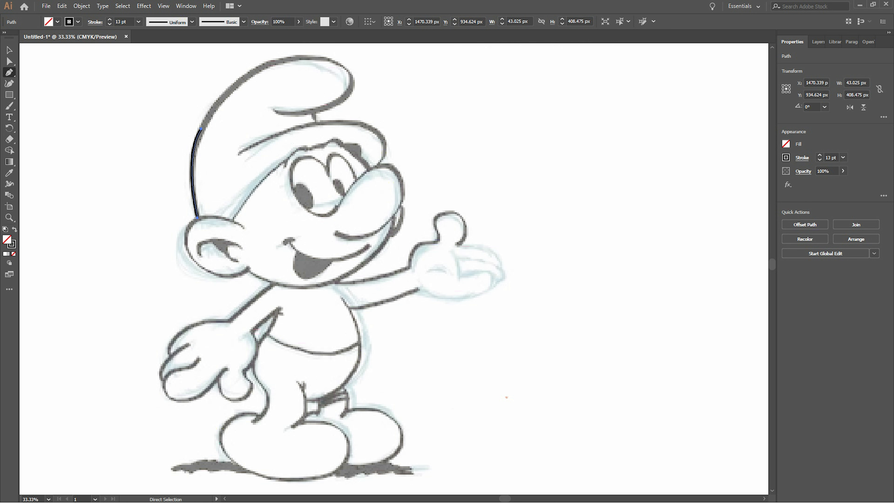
click(9, 50)
key(ctrl+shift+a)
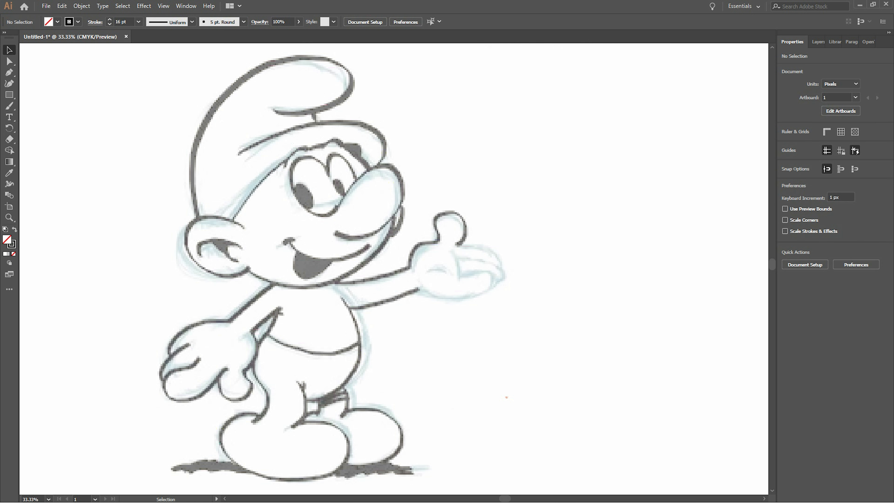
Step: With the Pen tool on the ART layer, trace the hat's back, crown and folded tip from the ear to the small crease
key(F7)
key(p)
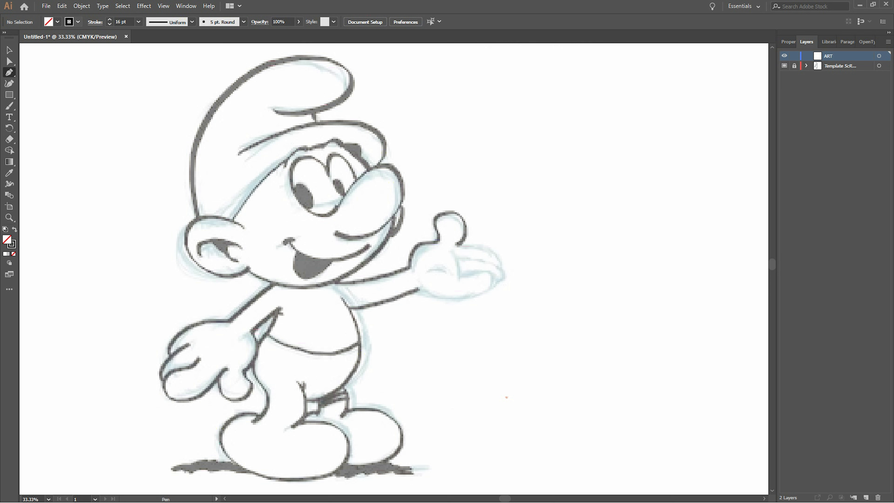
click(197, 218)
drag(189, 143, 206, 119)
key(ctrl+z)
drag(237, 83, 311, 79)
scroll(309, 59, up, 3)
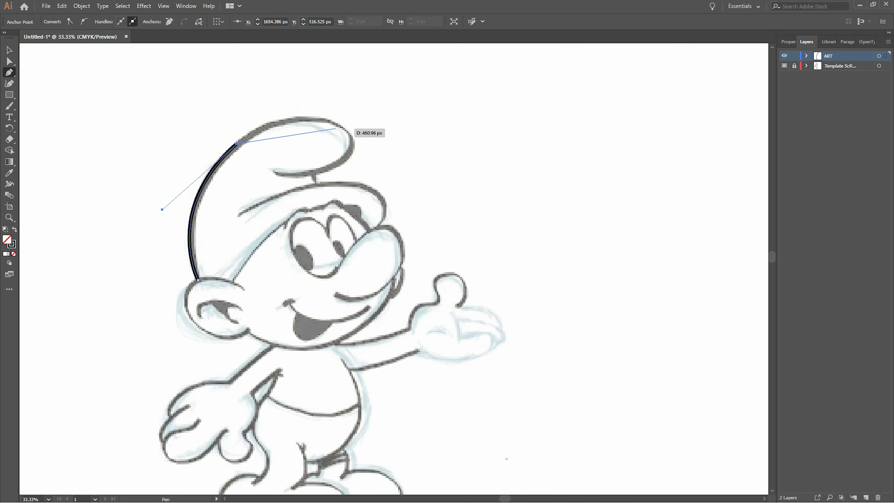
drag(343, 128, 399, 156)
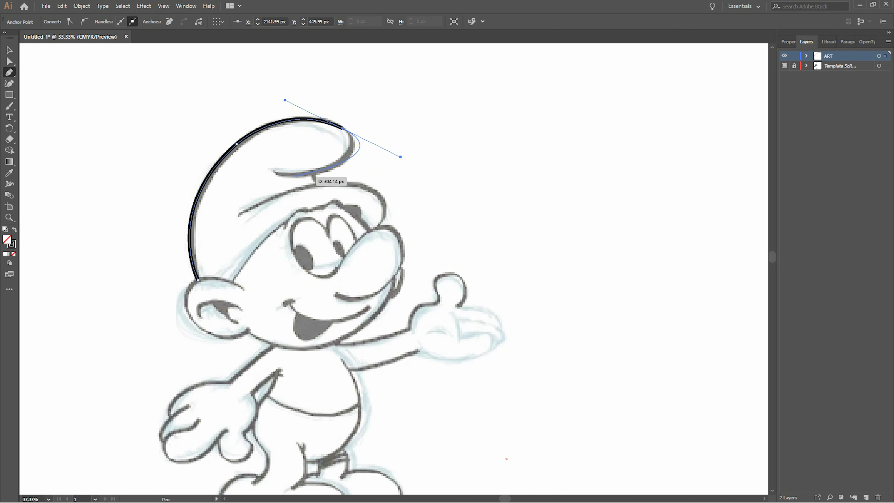
click(343, 128)
drag(328, 167, 368, 189)
click(313, 172)
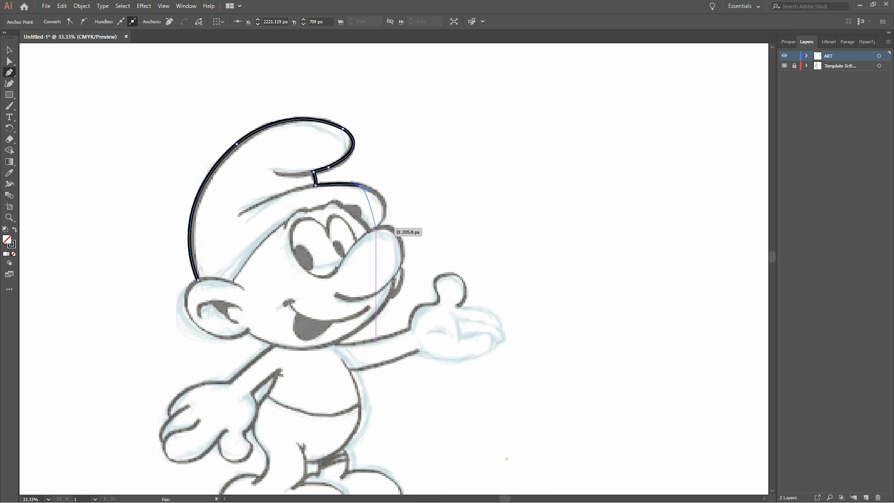
Step: Trace the hat brim around its front, over the eyes and down to the ear, close the path and deselect it
drag(370, 230, 408, 199)
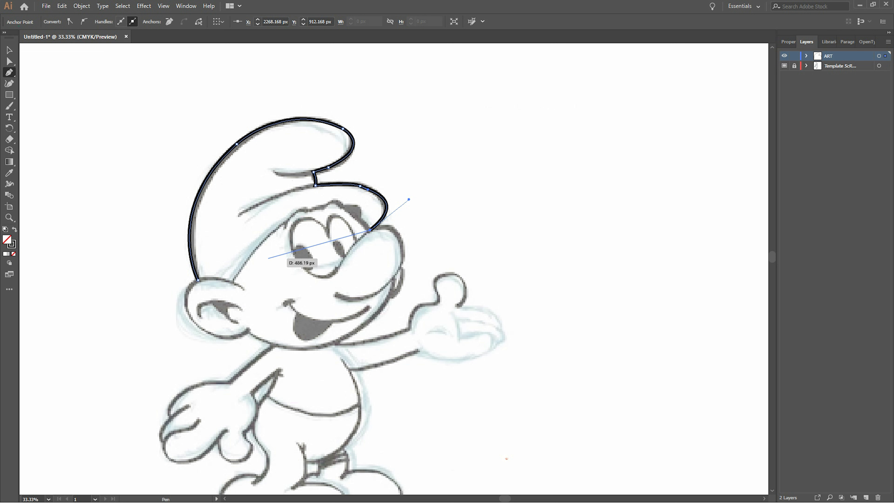
drag(336, 199, 293, 213)
click(323, 206)
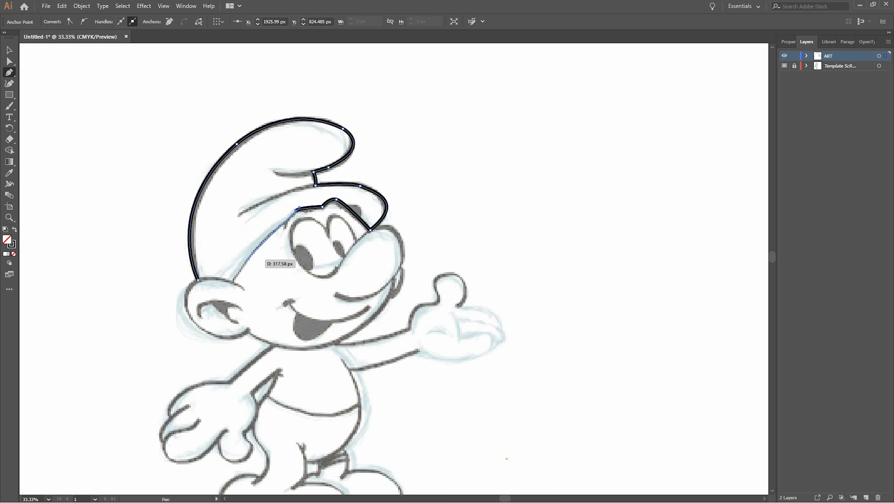
drag(234, 282, 230, 299)
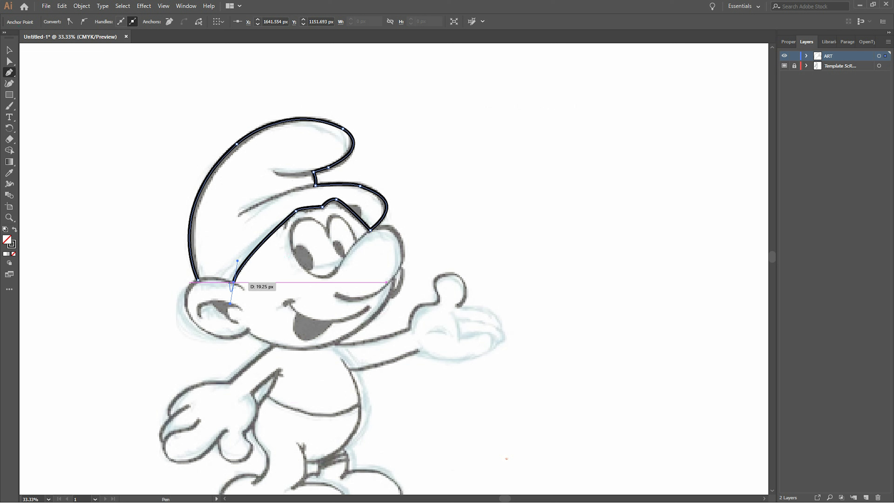
click(234, 282)
click(198, 280)
drag(188, 284, 186, 285)
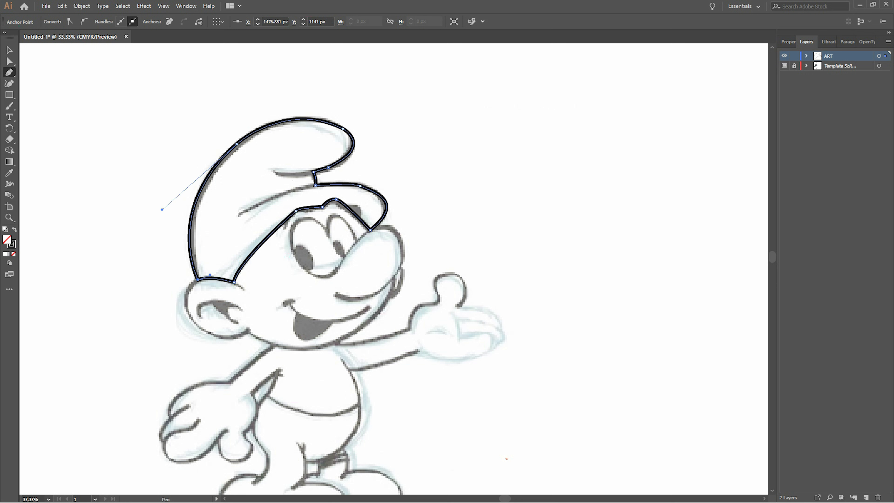
key(v)
key(ctrl+shift+a)
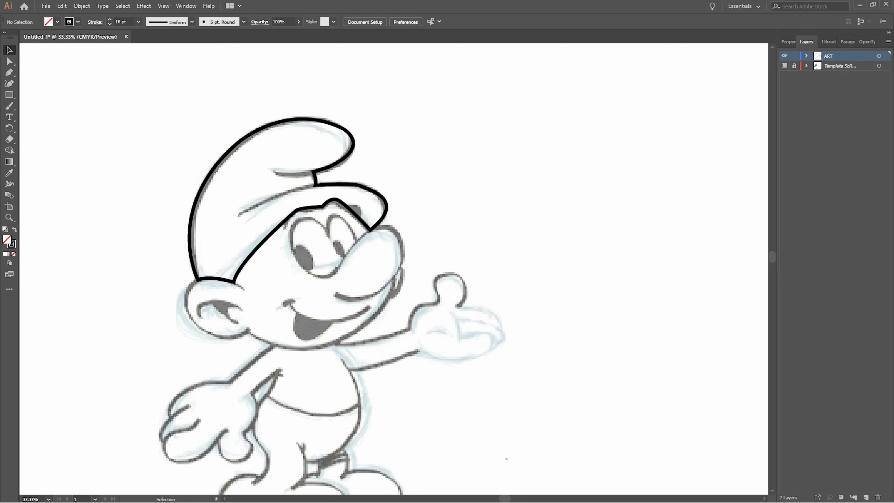
Step: Trace both eyes as one closed outline with the Pen tool and deselect it
click(338, 267)
drag(295, 259, 319, 293)
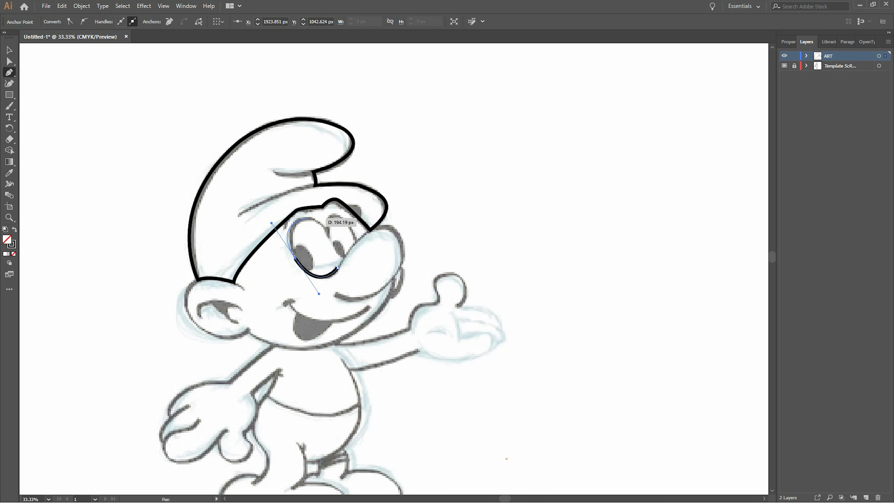
drag(299, 219, 340, 211)
drag(357, 242, 319, 293)
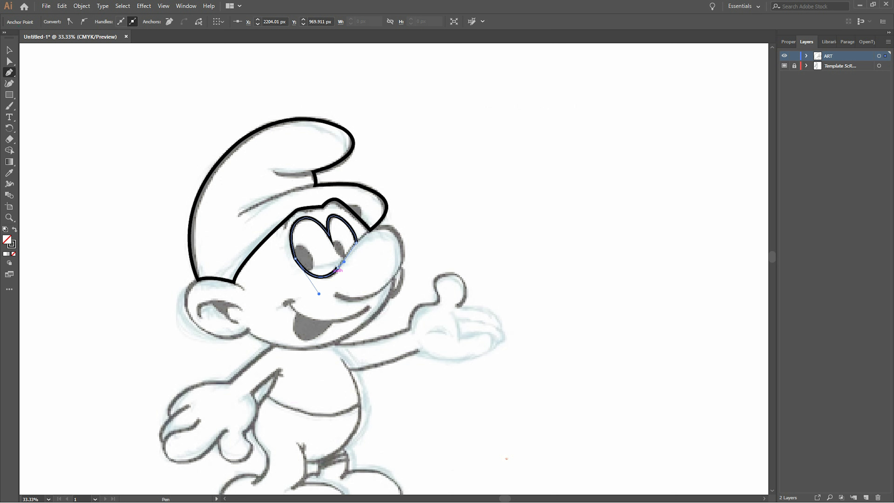
key(v)
key(ctrl+shift+a)
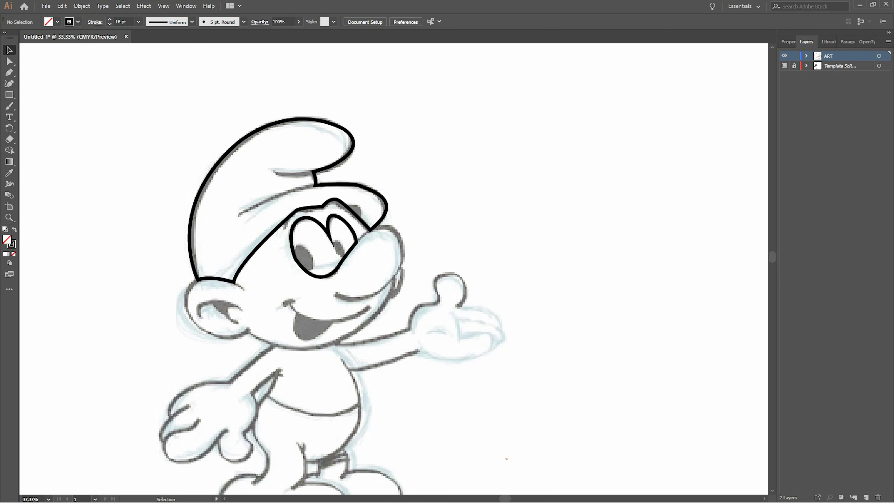
Step: Trace the face from the ear around the chin and cheek up to the front of the hat brim
click(9, 72)
click(198, 280)
drag(274, 346, 326, 360)
click(376, 316)
drag(393, 279, 394, 261)
drag(370, 230, 332, 191)
click(370, 229)
Step: Close the face outline with rough straight segments across the hat area and deselect it
click(350, 191)
click(234, 205)
click(209, 245)
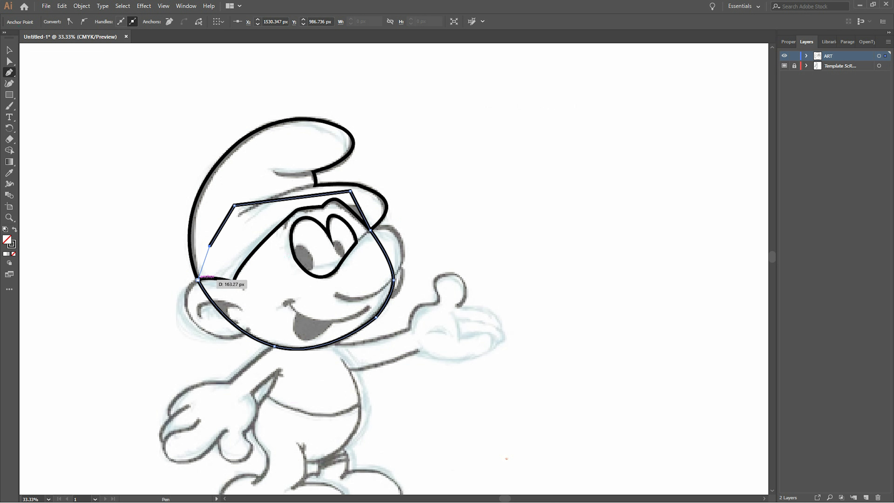
click(198, 279)
key(v)
key(ctrl+shift+a)
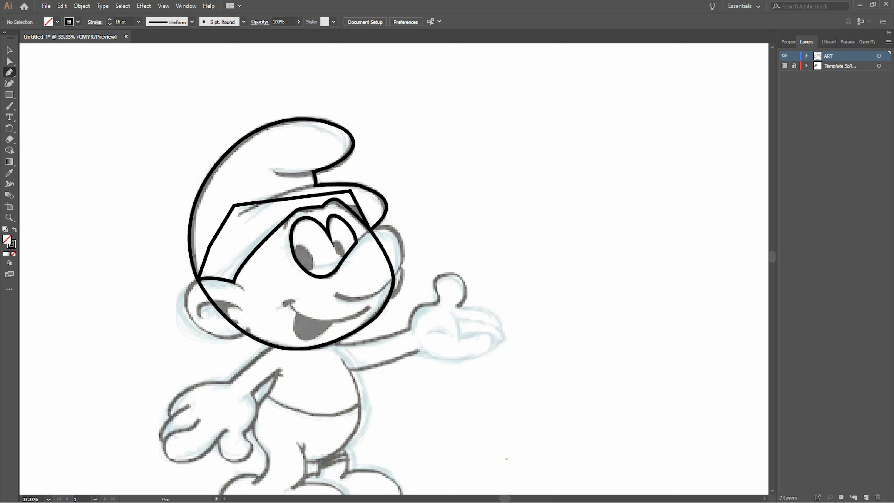
Step: Trace the large near ear and the small far ear as two closed curved shapes
drag(186, 290, 243, 289)
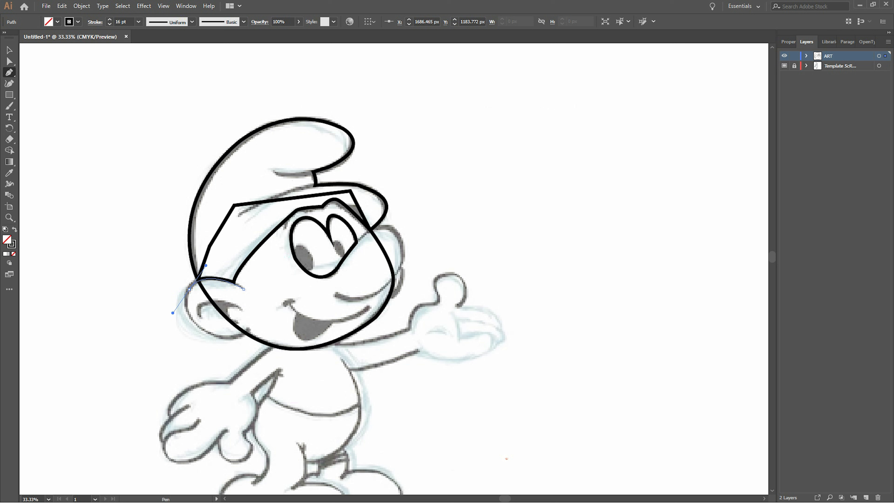
mouse_move(211, 333)
mouse_down()
mouse_move(222, 339)
mouse_move(261, 320)
mouse_up()
key(ctrl+z)
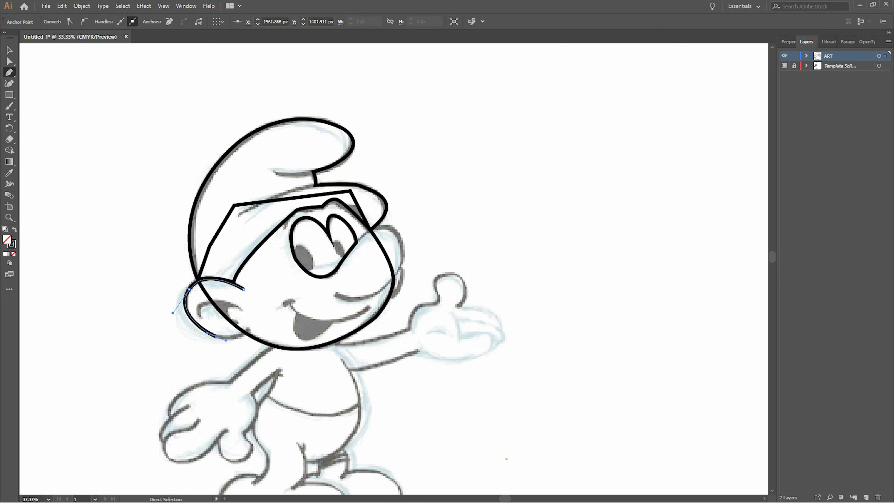
drag(249, 329, 269, 309)
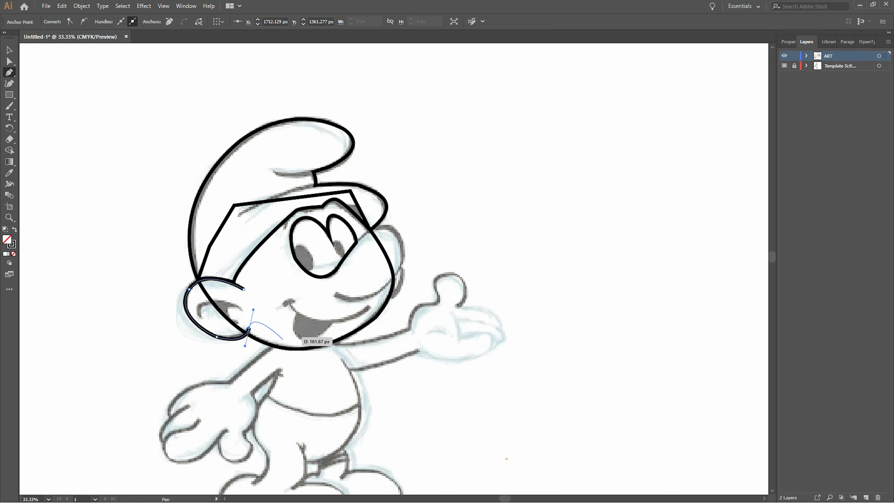
click(243, 288)
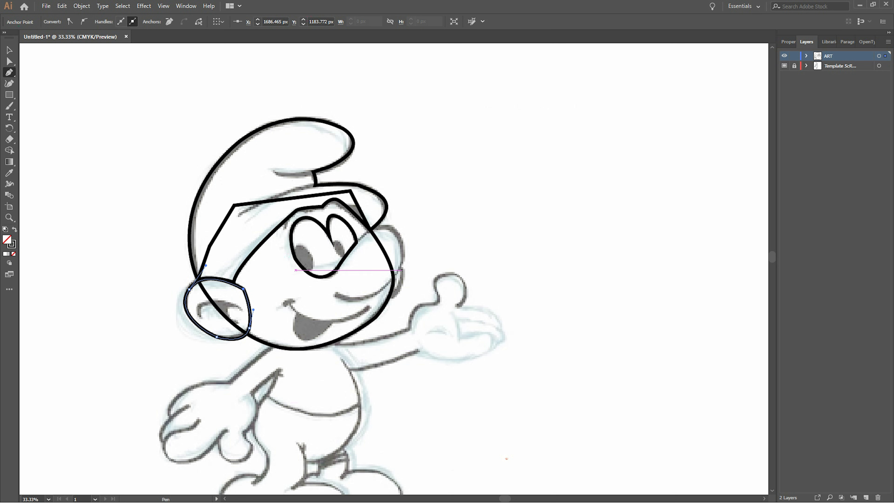
drag(397, 270, 383, 299)
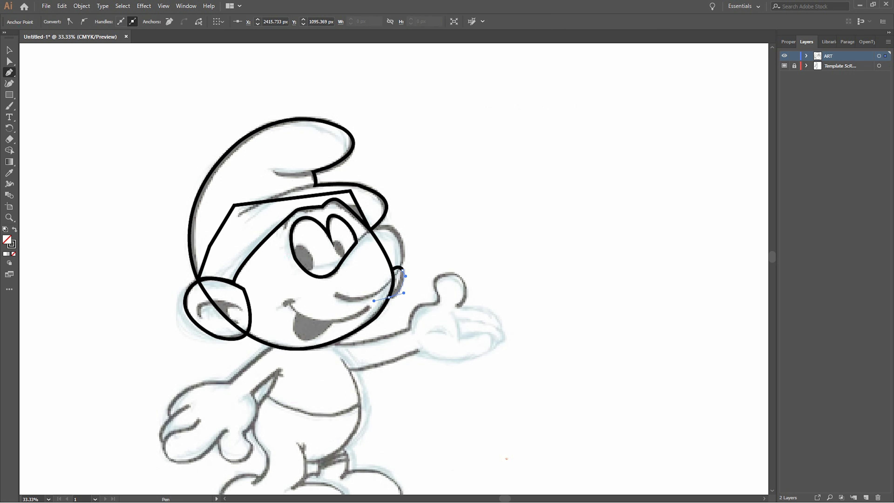
click(397, 270)
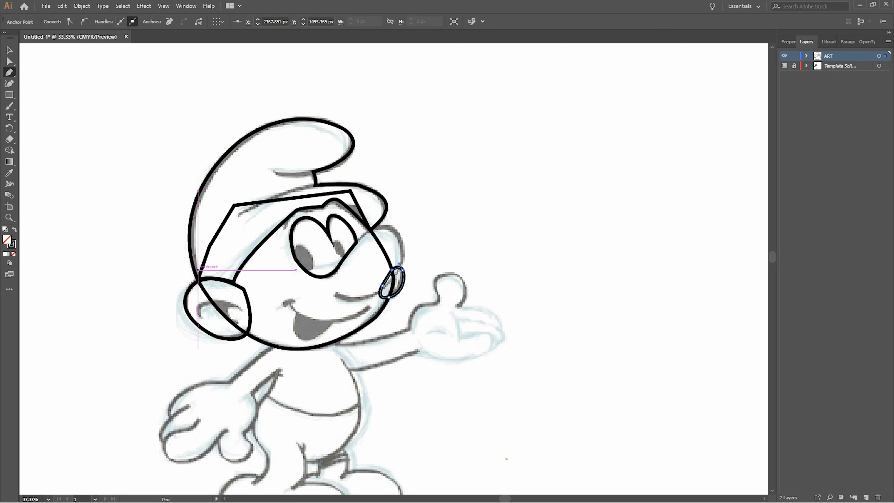
Step: Trace the outer edge of the lowered arm and hand from the chin to the fingers
scroll(397, 270, down, 2)
click(274, 347)
mouse_move(229, 337)
mouse_down()
mouse_move(209, 354)
mouse_move(194, 339)
mouse_move(169, 368)
mouse_move(165, 395)
mouse_move(187, 359)
mouse_move(165, 394)
mouse_move(171, 404)
mouse_move(199, 386)
mouse_move(200, 375)
mouse_up()
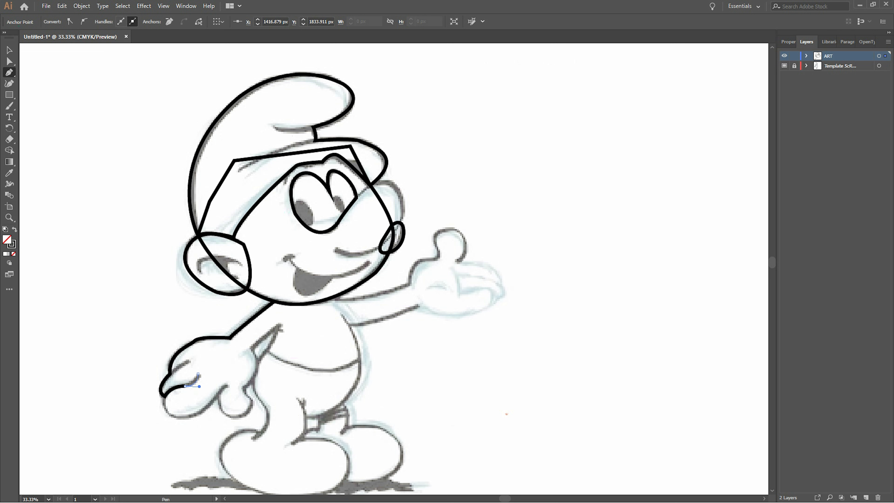
Step: Try to continue the lowered hand's outline inward along the finger crease
click(198, 373)
click(9, 50)
click(9, 73)
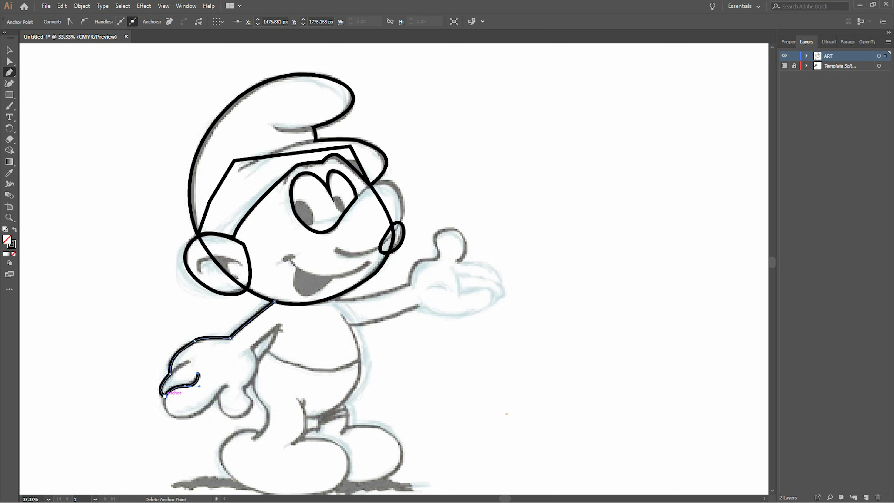
ctrl+click(164, 395)
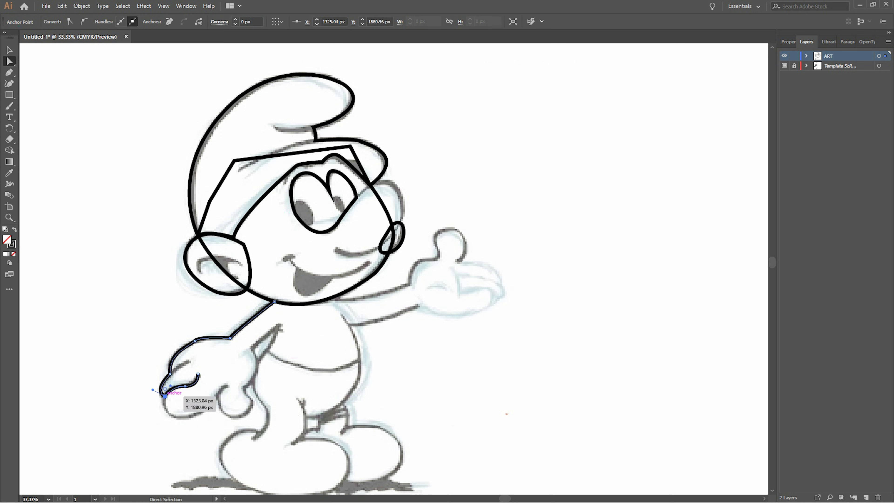
key(ctrl+z)
alt+click(165, 395)
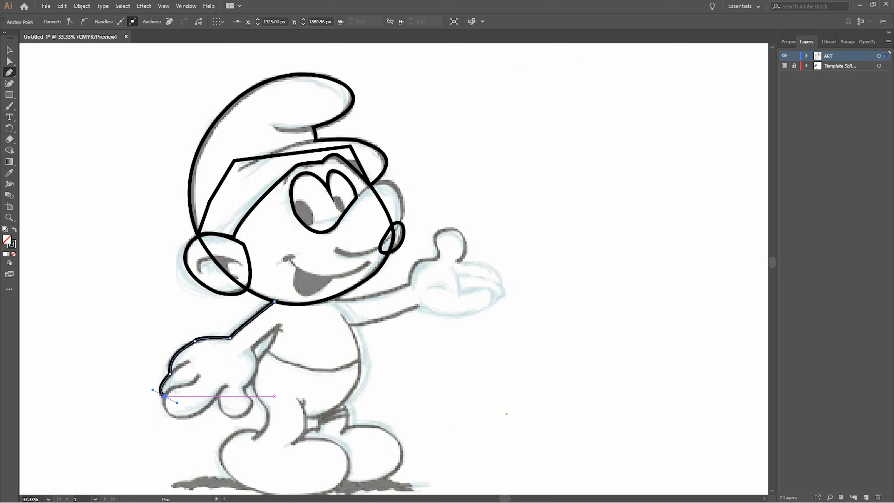
Step: Continue the lowered hand's outline around the lower finger and the thumb with curved segments
drag(185, 418, 212, 417)
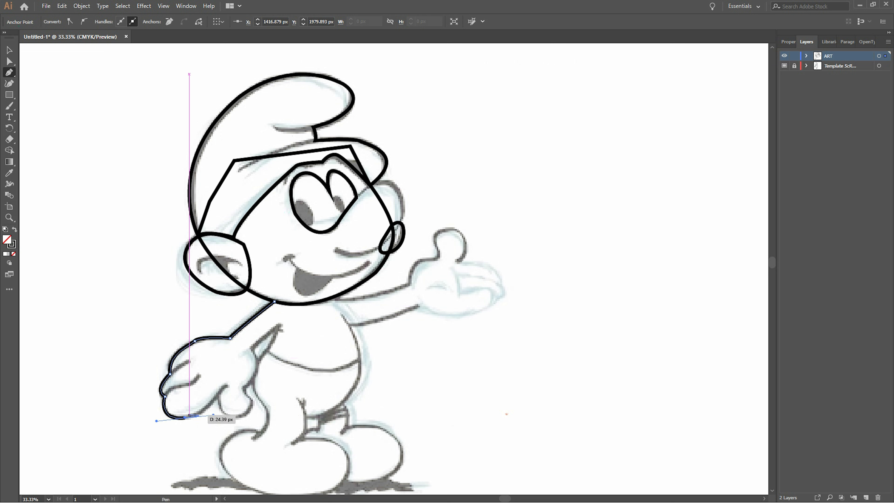
click(220, 394)
drag(223, 387, 229, 385)
key(ctrl)
key(ctrl+z)
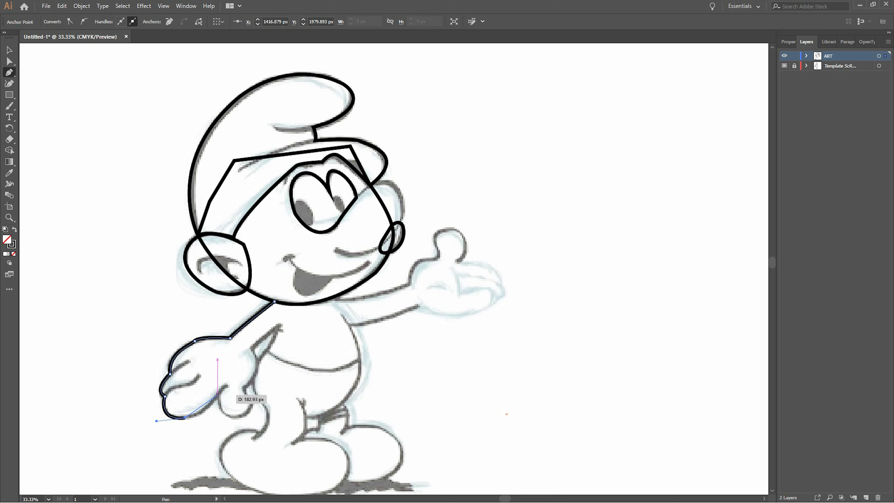
click(221, 391)
drag(229, 376, 230, 376)
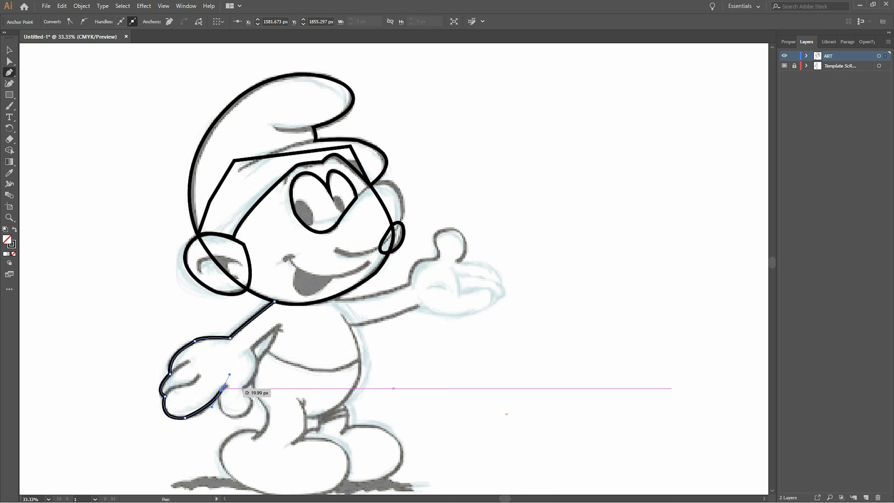
drag(232, 418, 246, 422)
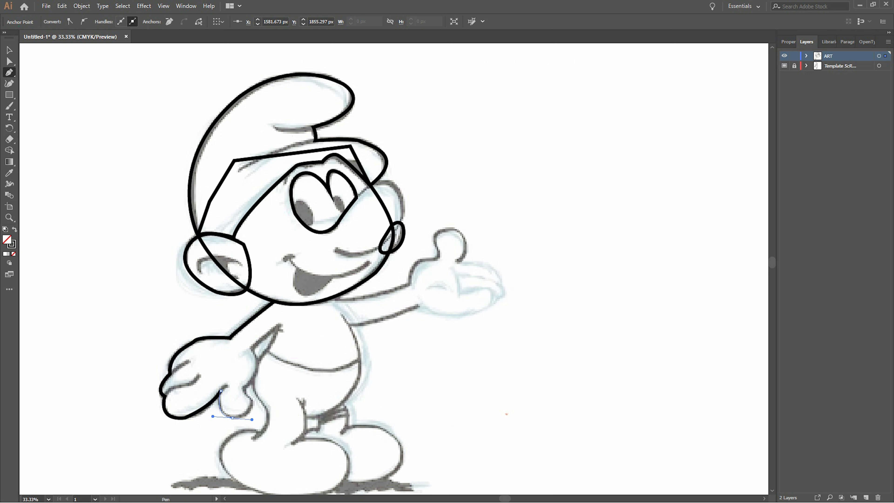
click(253, 399)
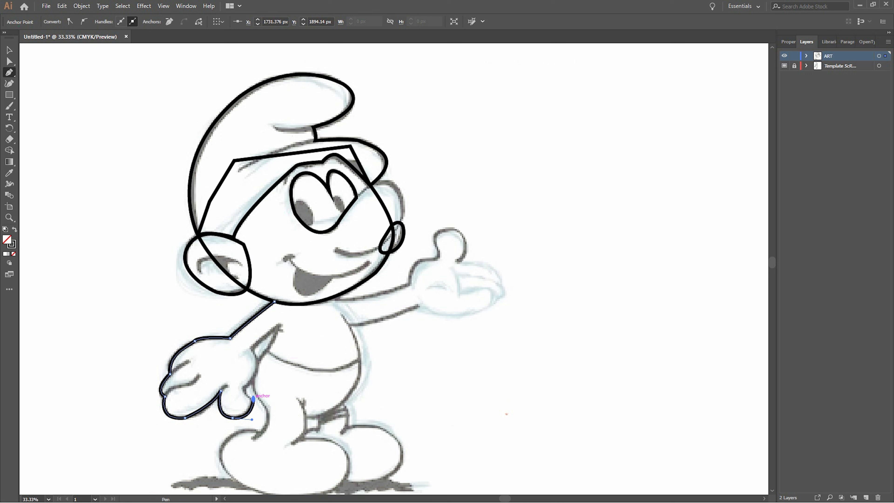
Step: Continue the lowered hand's outline from the thumb up to the wrist and along the arm's underside to the armpit
drag(244, 388, 248, 339)
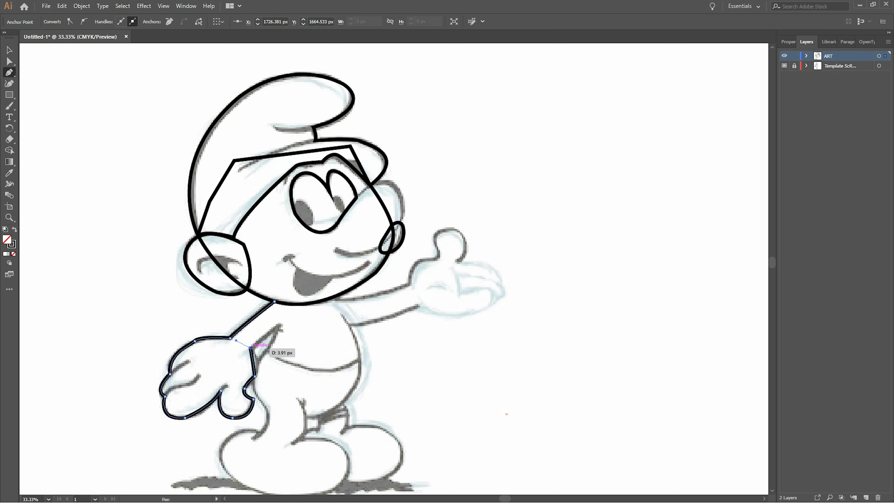
ctrl+click(260, 350)
mouse_move(251, 348)
mouse_down()
mouse_move(294, 340)
mouse_move(262, 349)
mouse_move(278, 326)
mouse_move(287, 336)
mouse_move(259, 360)
mouse_up()
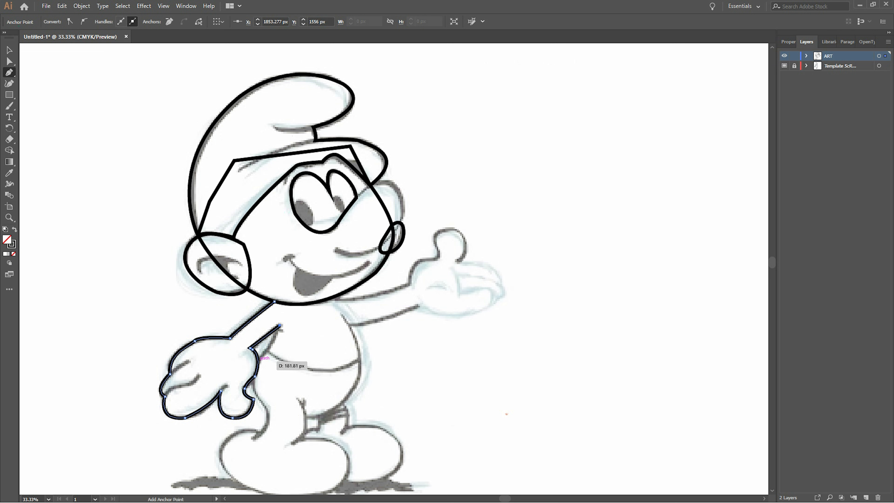
Step: Trace the torso's edge from the armpit down to the waist and continue along the curved waistline to the far side
mouse_move(259, 359)
mouse_down()
mouse_move(252, 366)
mouse_move(267, 409)
mouse_move(291, 425)
mouse_move(261, 429)
mouse_move(257, 451)
mouse_up()
drag(267, 351, 259, 364)
click(267, 352)
drag(319, 371, 359, 362)
click(359, 357)
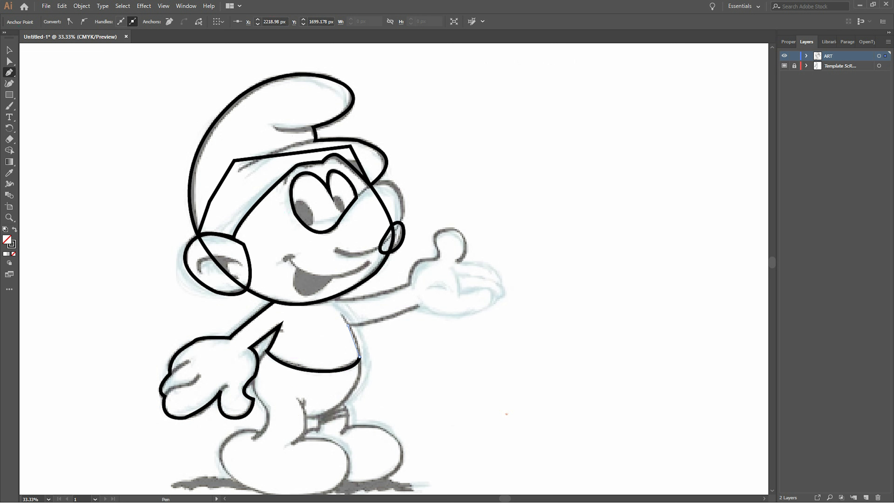
Step: Continue the outline up the torso's far side, along the raised arm's underside and beneath the palm
click(348, 326)
mouse_move(418, 306)
mouse_down()
mouse_move(436, 296)
mouse_move(485, 309)
mouse_move(500, 302)
mouse_move(492, 292)
mouse_up()
drag(490, 290, 494, 309)
key(ctrl+z)
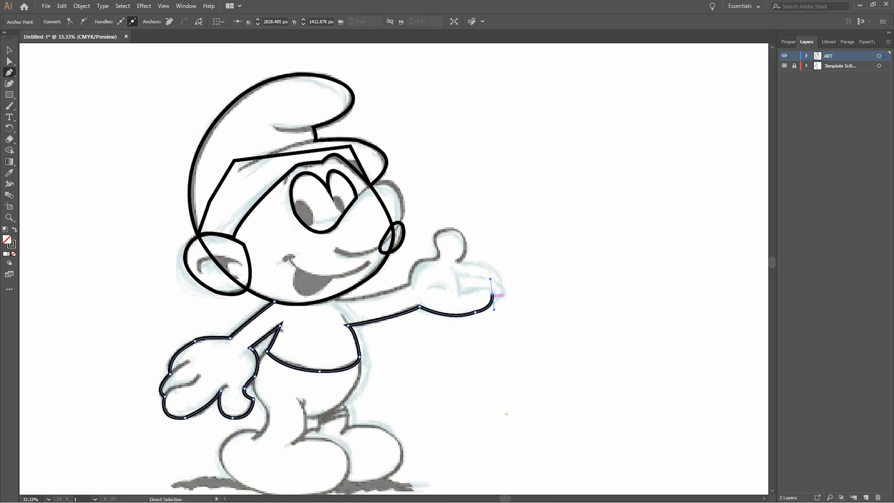
key(ctrl+z)
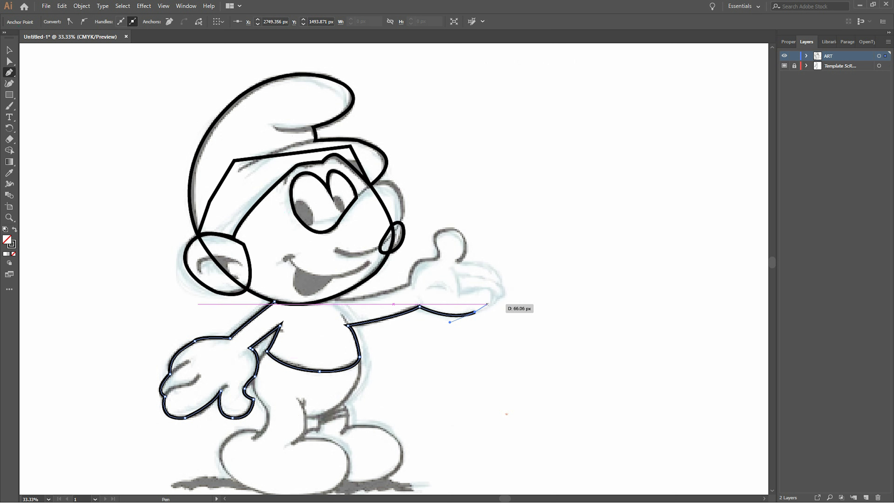
Step: Try to trace the raised hand's lower fingers, curving in along the crease and back out around the next fingertip
drag(493, 294, 496, 277)
key(ctrl+z)
click(461, 294)
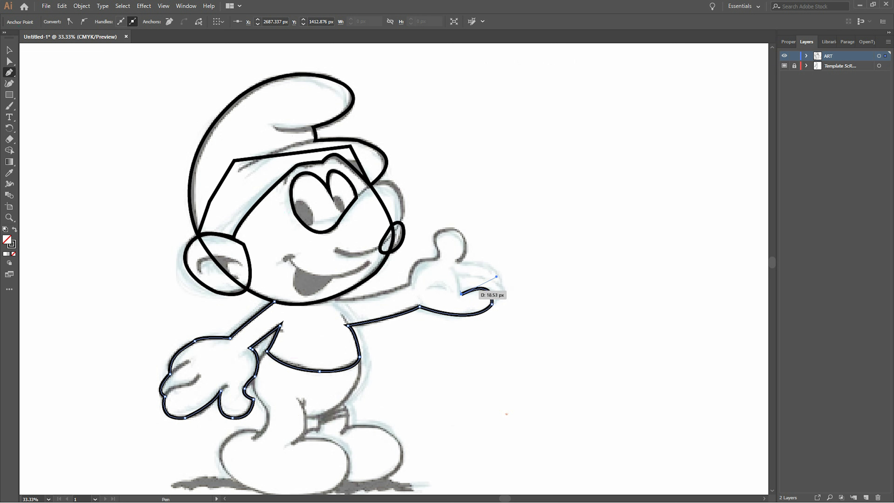
drag(496, 298, 509, 321)
click(496, 298)
drag(500, 287, 513, 293)
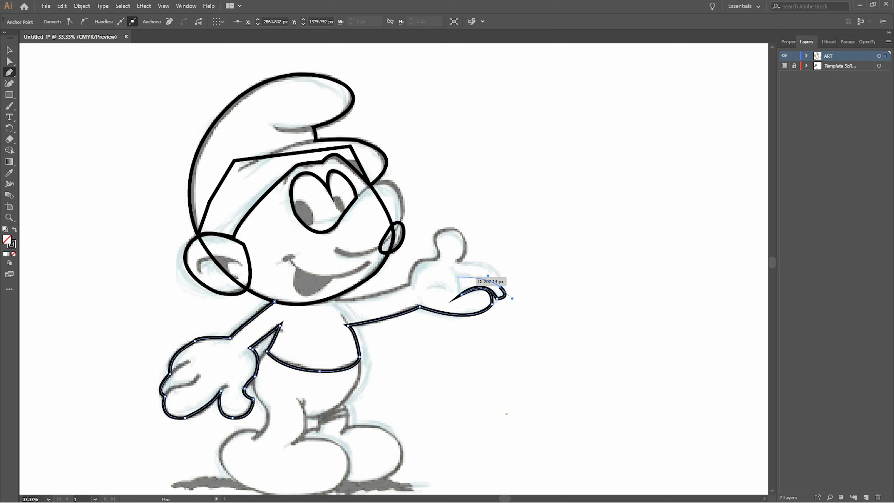
key(ctrl)
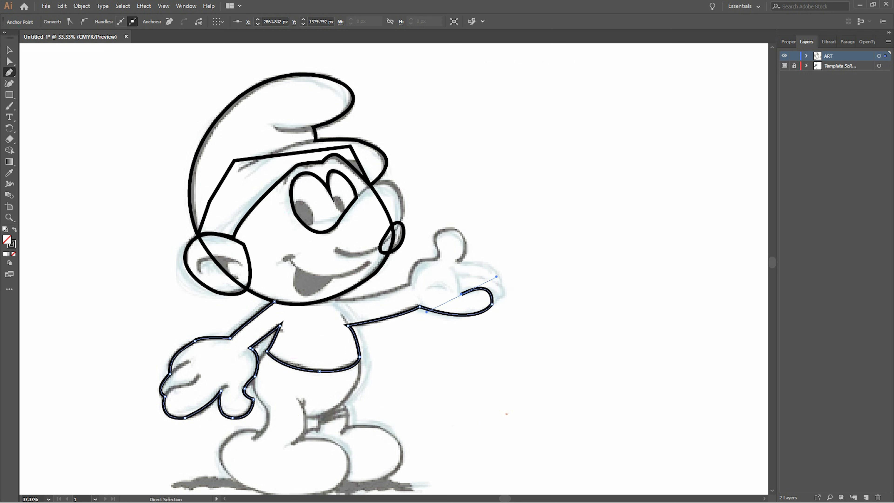
Step: Extend the outline from its open end at the chin along the raised arm's upper edge and around the thumb
click(10, 50)
click(9, 72)
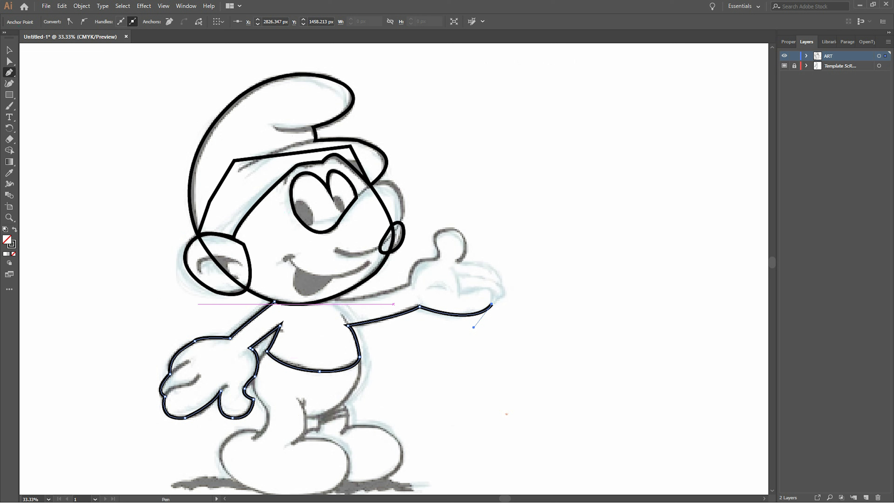
click(275, 301)
mouse_move(333, 297)
mouse_down()
mouse_move(457, 260)
mouse_move(430, 238)
mouse_move(461, 235)
mouse_move(502, 278)
mouse_up()
click(421, 259)
key(ctrl+z)
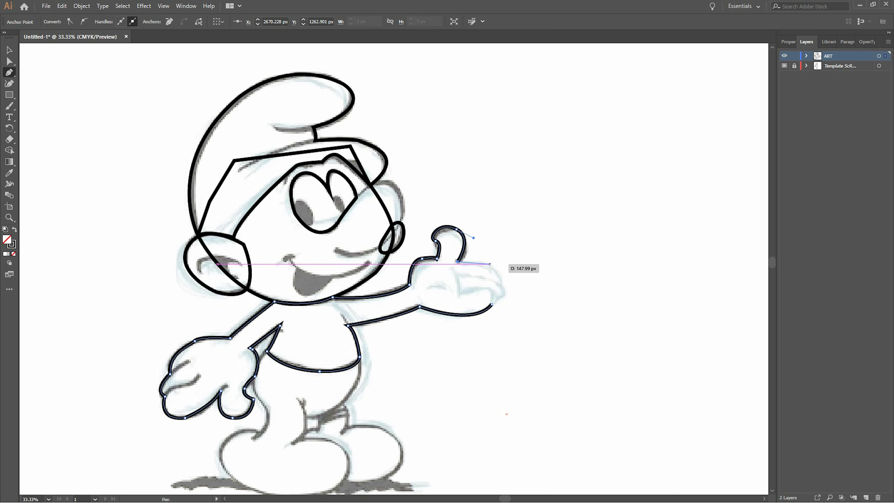
Step: Trace the raised hand's top finger from the thumb's base around the fingertip and back along its crease
drag(491, 261, 490, 300)
key(ctrl)
key(ctrl+space)
key(ctrl)
key(ctrl+space)
click(753, 296)
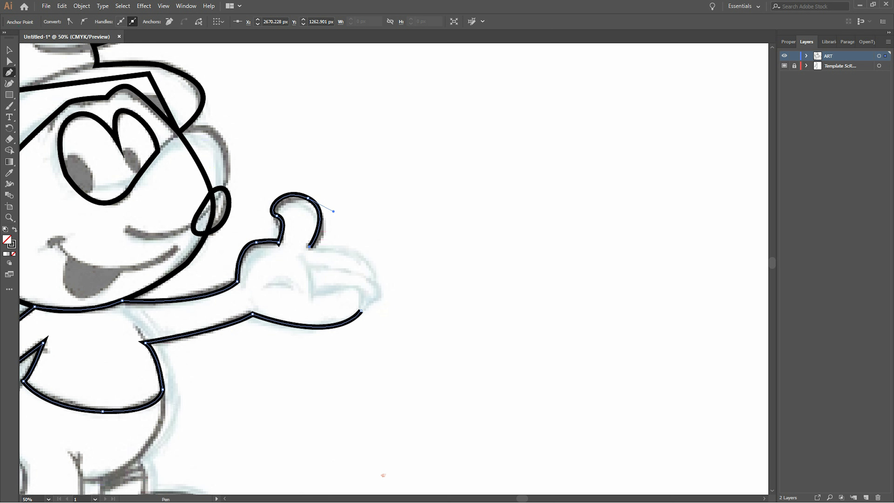
drag(373, 280, 374, 290)
click(374, 281)
drag(310, 268, 282, 279)
click(310, 268)
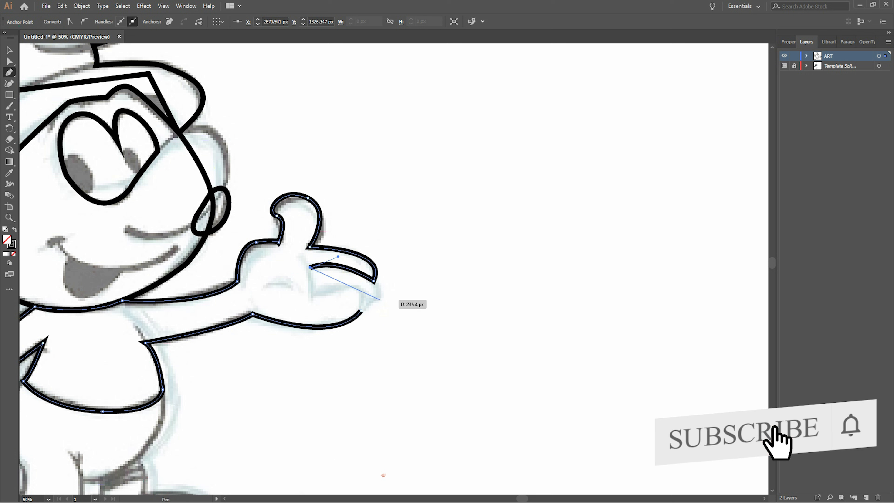
Step: Trace the raised hand's middle finger and its crease, and join the outline to the open end at the lowest fingertip
mouse_move(375, 284)
mouse_down()
mouse_move(391, 311)
mouse_move(373, 300)
mouse_up()
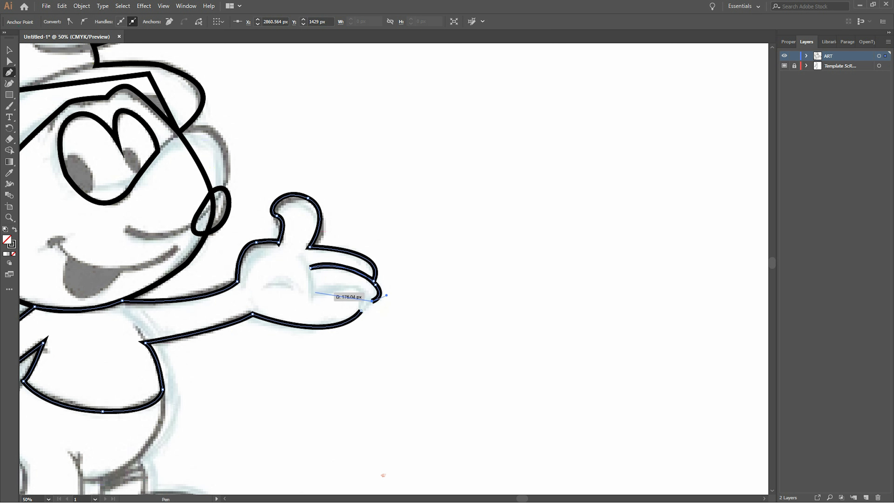
drag(318, 292, 285, 318)
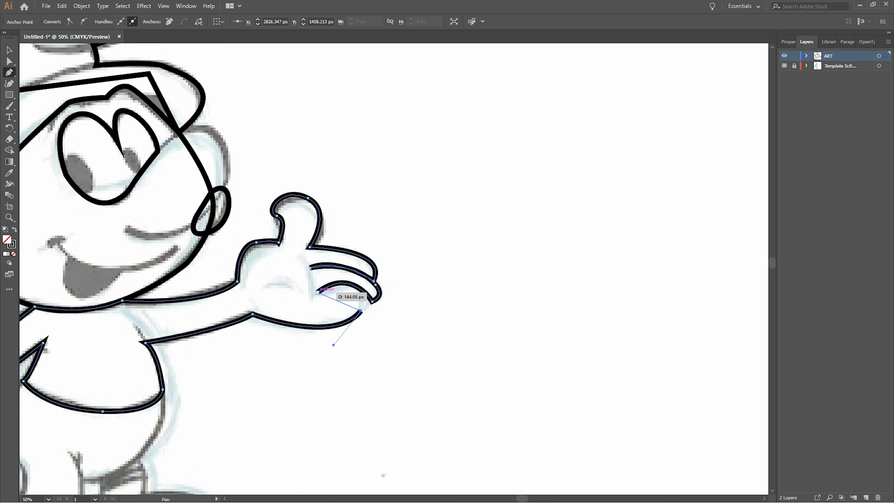
click(360, 311)
drag(318, 292, 291, 313)
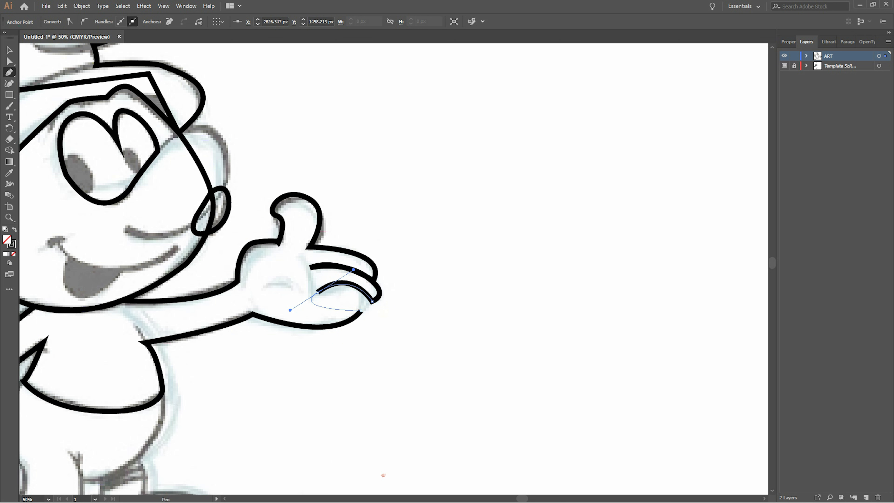
click(361, 310)
drag(365, 300, 378, 306)
drag(318, 292, 351, 267)
key(v)
key(ctrl+shift+a)
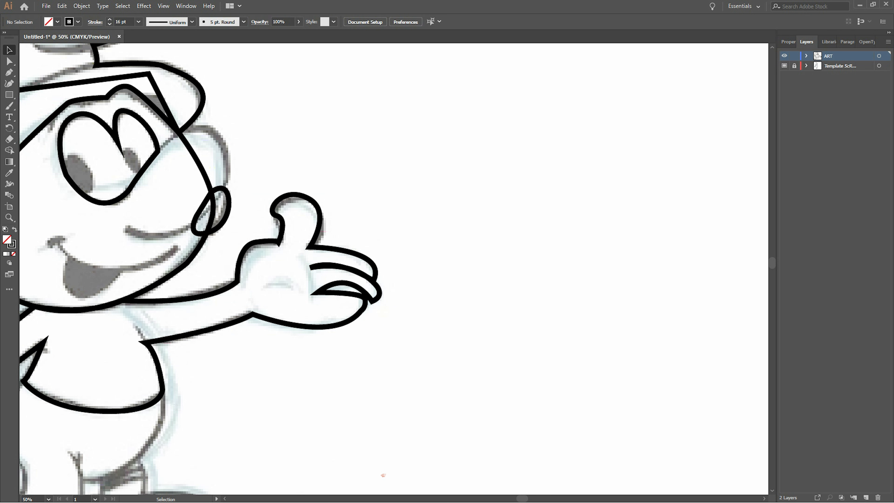
Step: Check the whole traced figure and the raised hand against the sketch
key(ctrl+minus)
key(ctrl+minus)
key(ctrl+minus)
key(ctrl+minus)
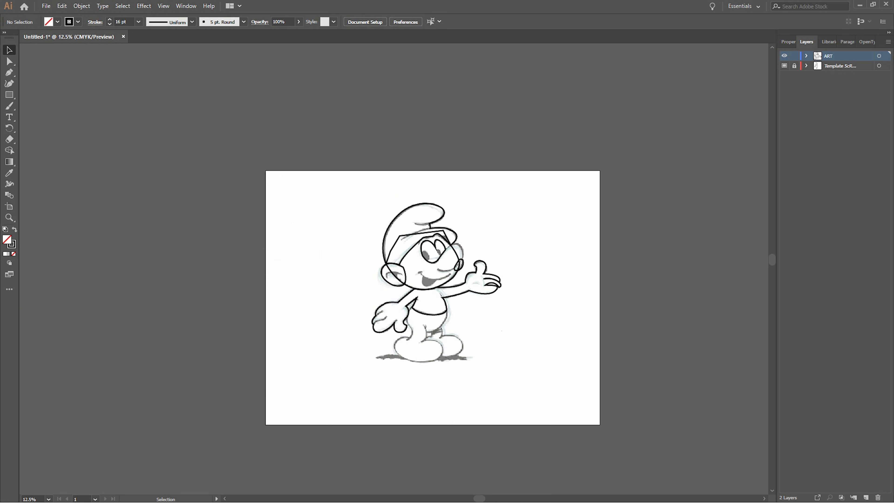
key(ctrl+plus)
key(ctrl+plus)
scroll(387, 268, left, 4)
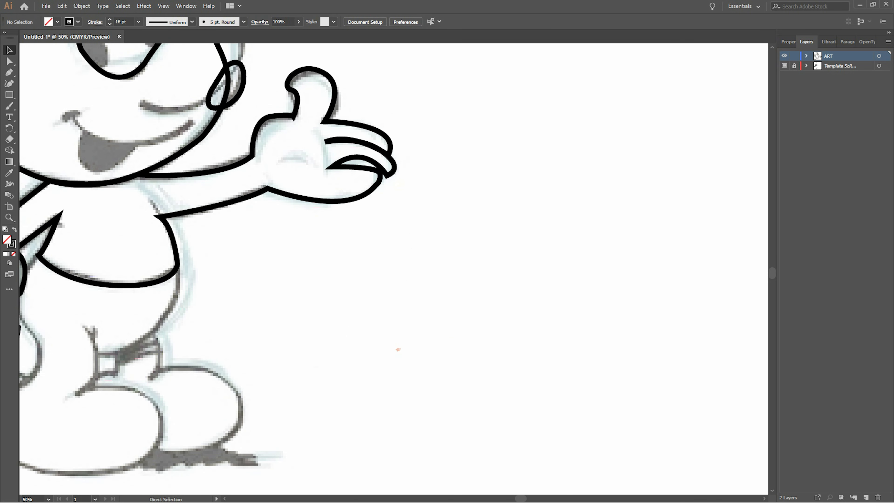
key(ctrl+a)
key(ctrl+shift+a)
Step: Remove the middle finger's points and close the raised hand's outline with a curve around the fingertips and beneath the palm
click(375, 185)
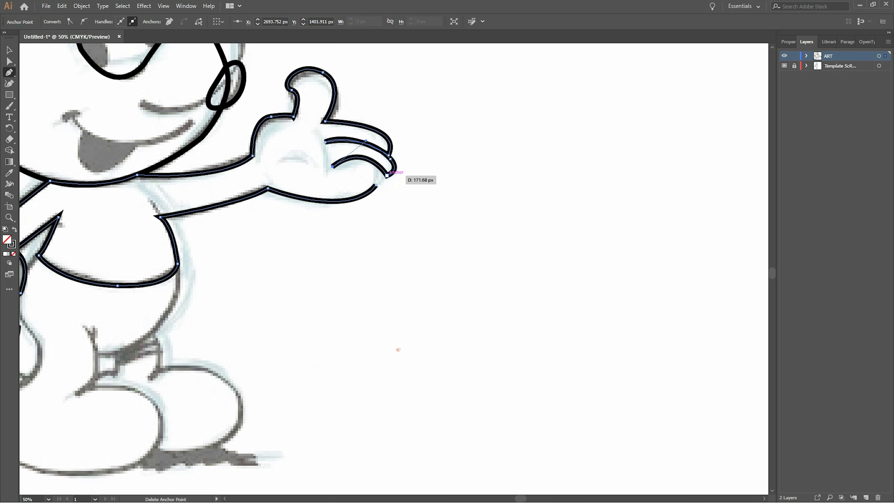
ctrl+click(390, 176)
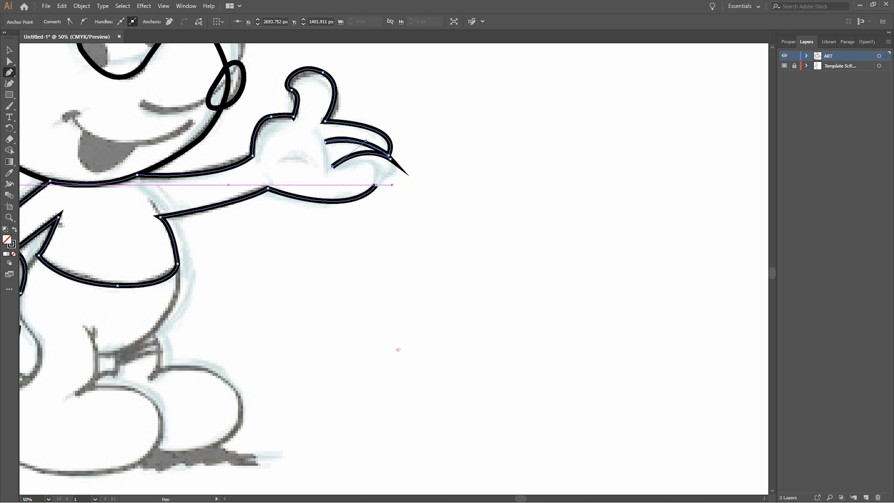
mouse_move(384, 180)
mouse_down()
mouse_move(390, 158)
mouse_move(413, 171)
mouse_move(390, 178)
mouse_move(387, 164)
mouse_move(376, 183)
mouse_move(391, 178)
mouse_up()
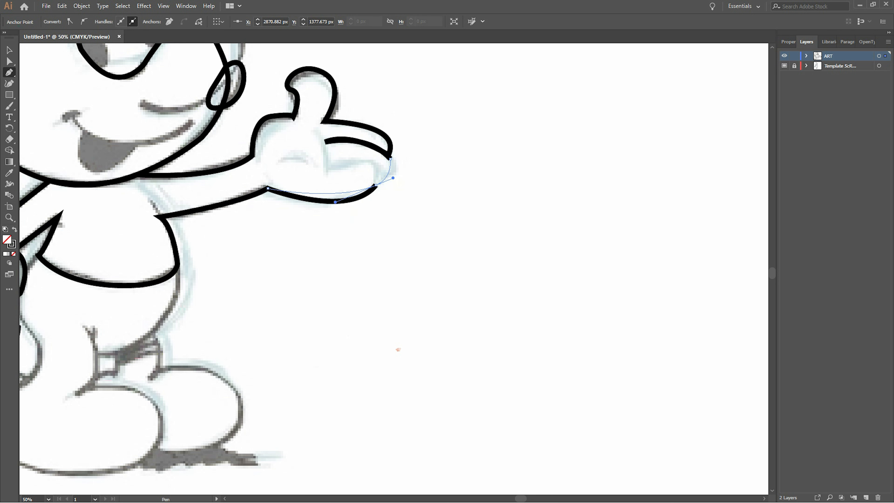
click(267, 189)
key(v)
key(ctrl+shift+a)
Step: Try to draw the raised hand's lower finger crease as a separate curve around the fingertip
drag(327, 167, 366, 196)
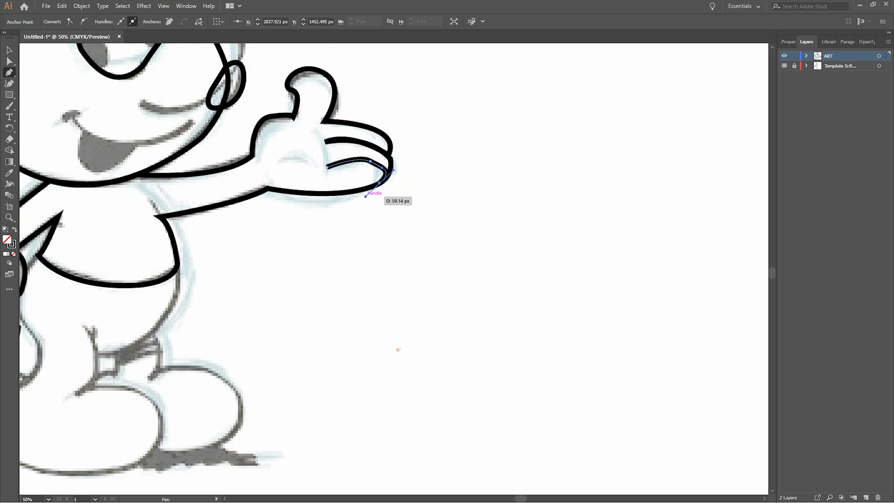
key(ctrl+z)
key(ctrl+z)
click(379, 183)
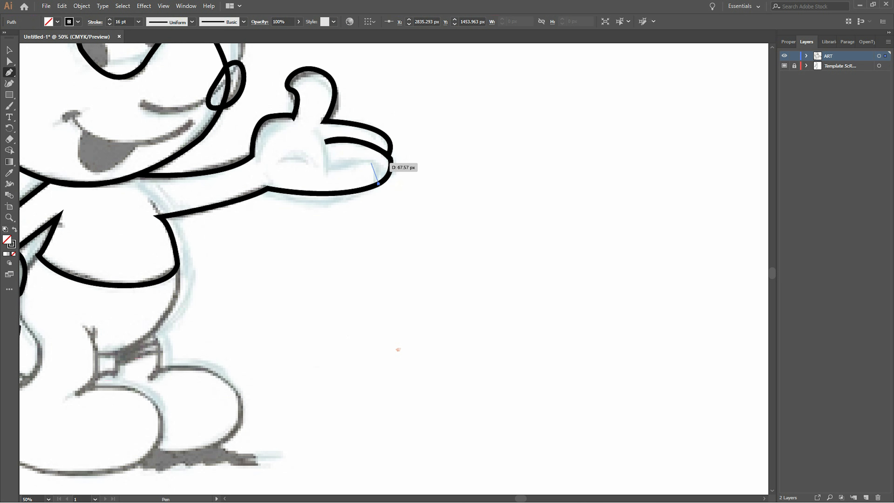
key(ctrl+z)
key(ctrl+z)
Step: Draw the raised hand's lower finger crease as a separate open curve from the lowest fingertip inward to the palm
click(375, 185)
key(ctrl+z)
key(ctrl+z)
click(376, 162)
drag(330, 162, 307, 173)
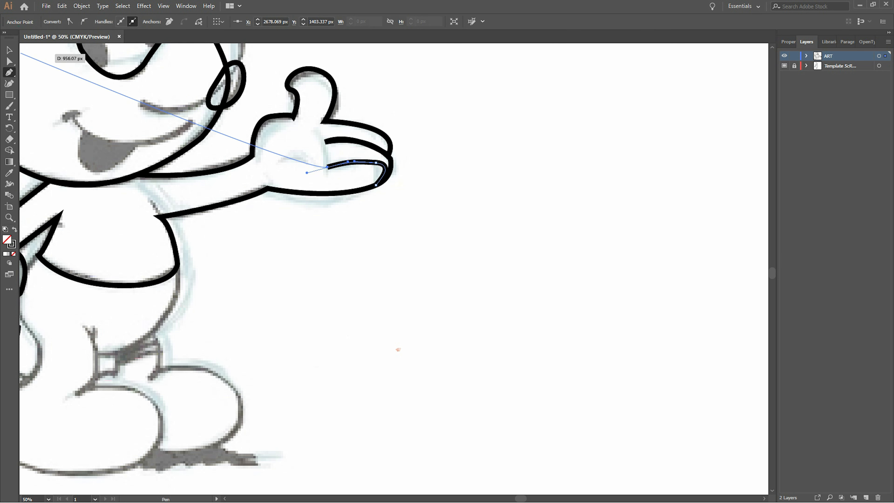
click(9, 50)
Step: Trace the near leg's outer edge from the waistline down to the ankle and around the back of the foot
key(ctrl+minus)
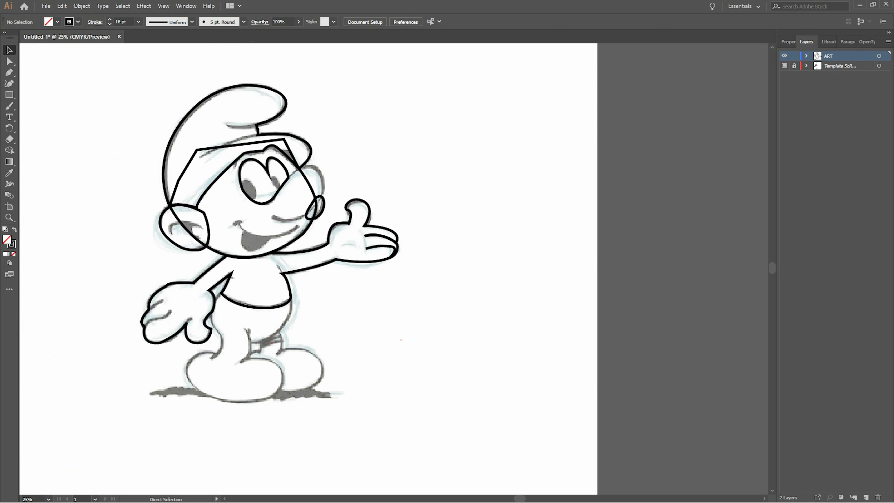
key(ctrl+minus)
key(ctrl+1)
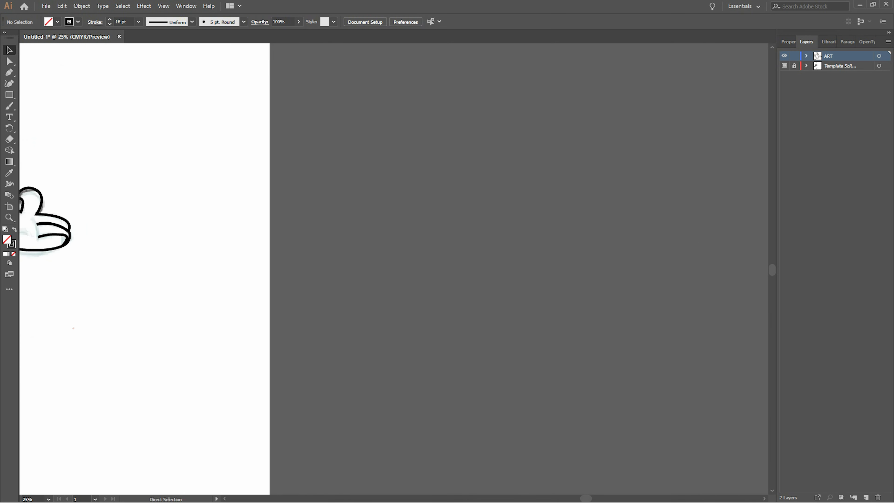
key(ctrl+plus)
key(ctrl+plus)
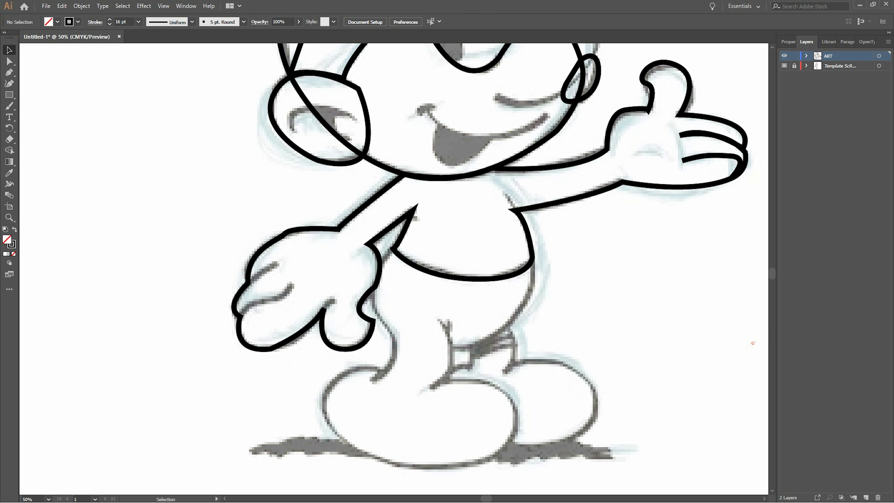
click(393, 248)
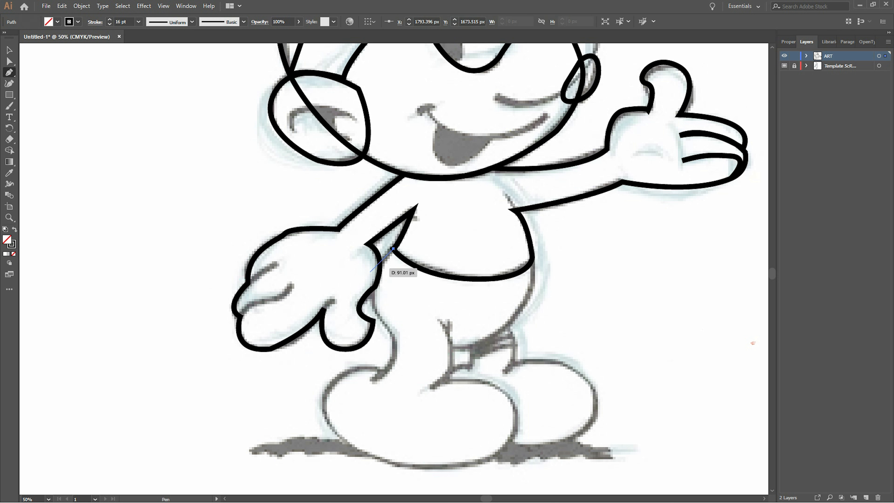
drag(394, 337, 432, 374)
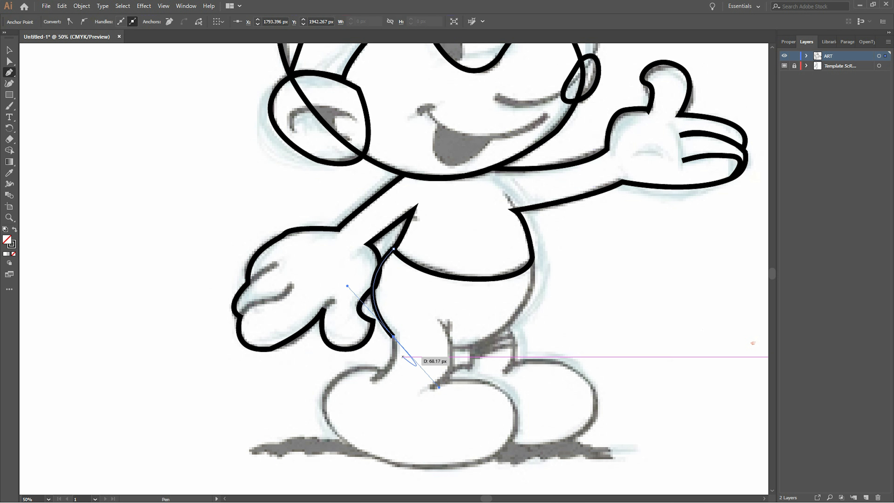
drag(393, 336, 310, 423)
Step: Continue the near foot's outline along the sole, around the toe and up the inner leg crease
drag(352, 446, 391, 464)
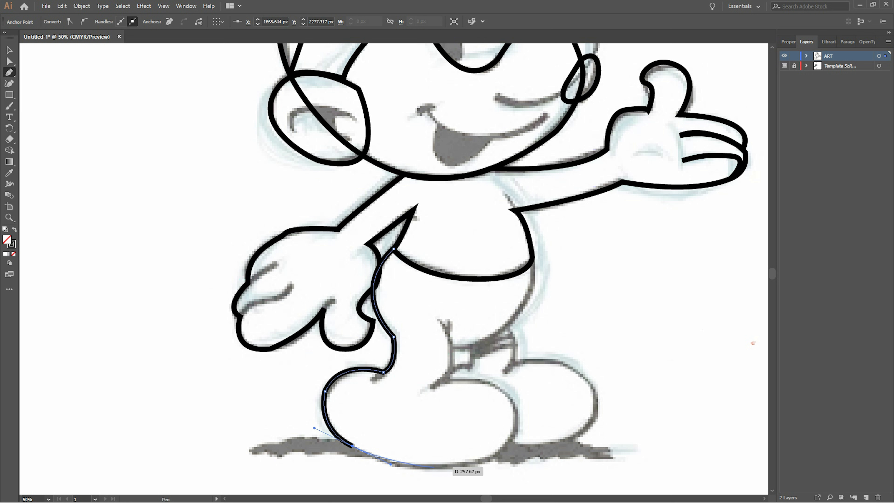
drag(510, 441, 548, 405)
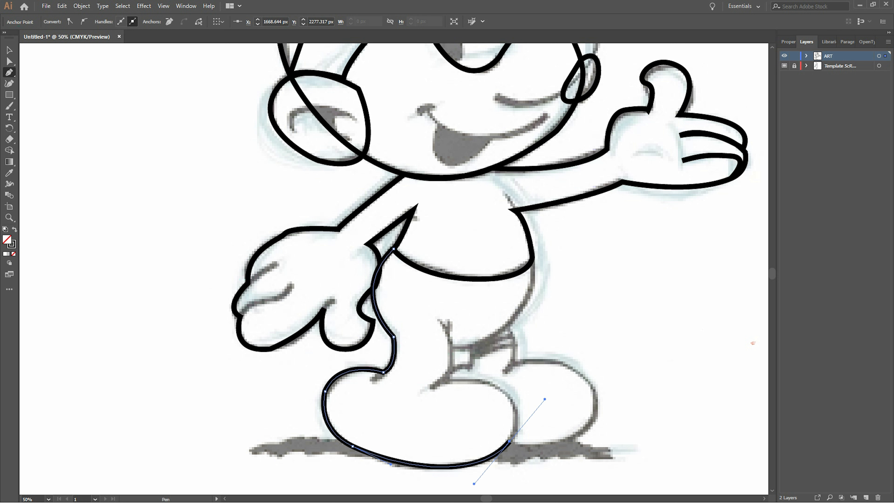
drag(490, 383, 537, 405)
drag(433, 383, 442, 316)
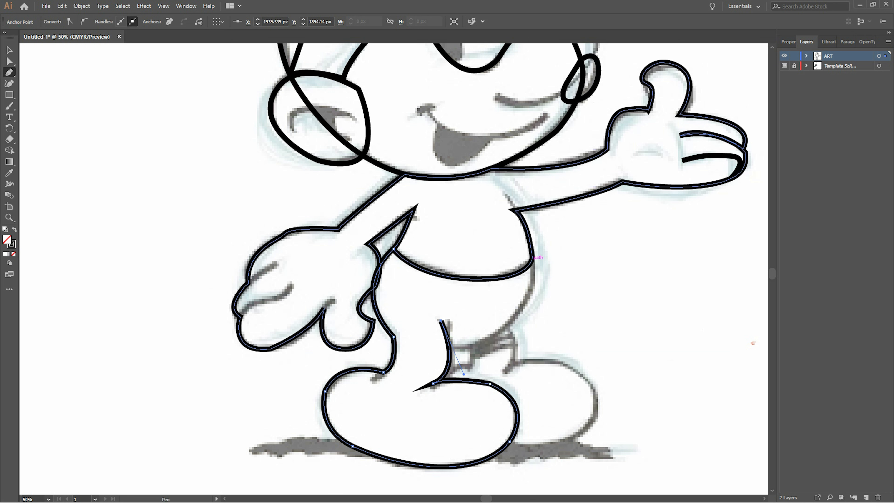
Step: Trace the trousers' far edge as a separate curve from the waistline's far end down to the inner leg crease
click(532, 257)
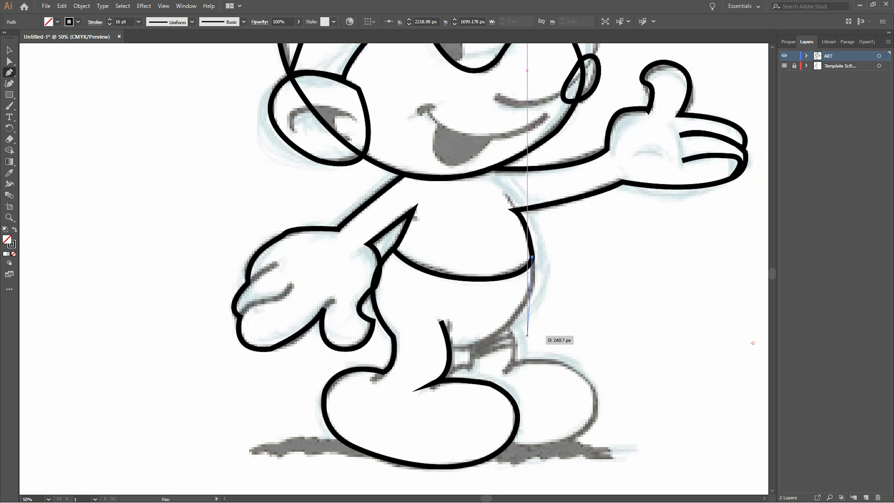
drag(508, 324, 430, 353)
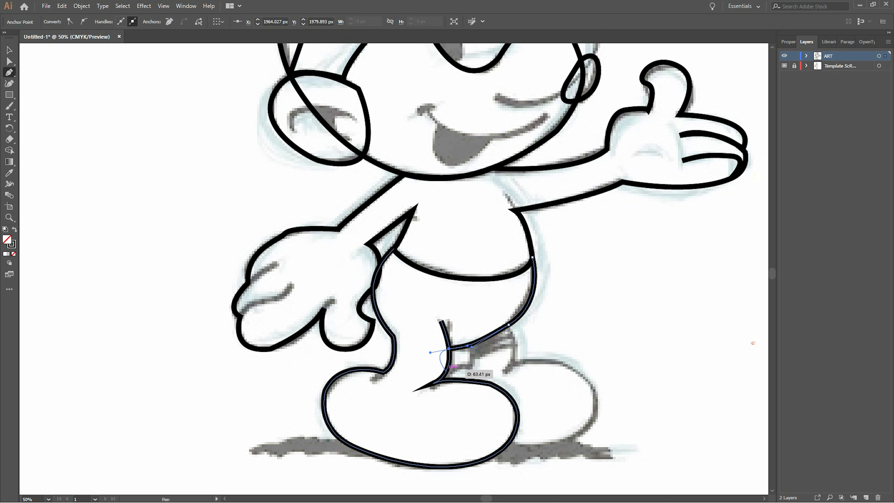
drag(449, 348, 430, 352)
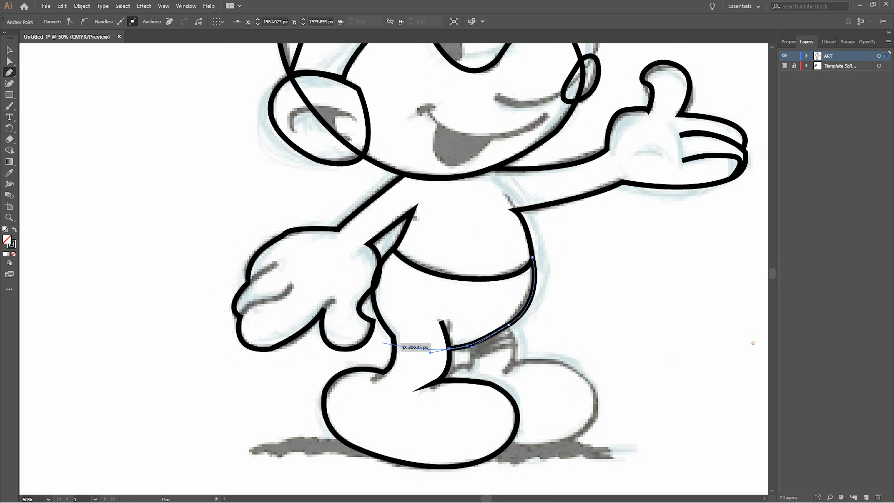
Step: Close the trousers path with rough straight segments past the near hip and across the torso to the waistline's far end
click(382, 342)
click(415, 297)
click(451, 233)
click(486, 252)
click(532, 257)
key(ctrl+shift+a)
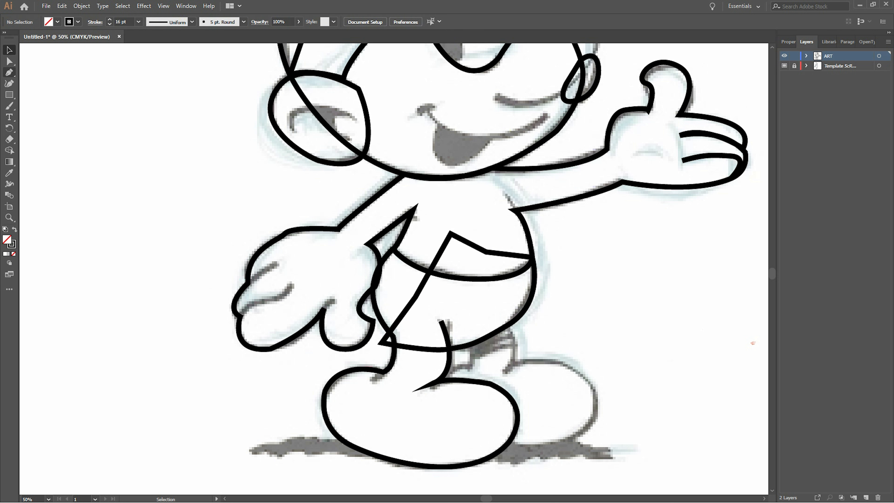
Step: Trace the far leg's outer edge and around its foot, running the path behind the near foot up to the inner ankle
drag(509, 341, 501, 373)
drag(580, 373, 608, 398)
drag(574, 439, 633, 424)
drag(509, 441, 480, 428)
click(438, 408)
click(438, 390)
click(448, 380)
drag(469, 365, 484, 360)
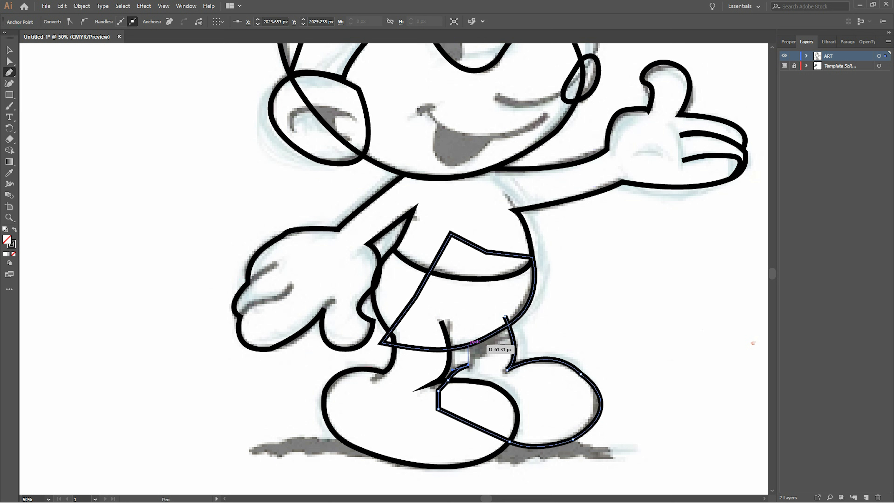
Step: Continue the far leg's inner edge up into the trousers and close the path at its starting outer edge
key(Escape)
click(469, 364)
drag(468, 328, 465, 322)
click(505, 316)
click(507, 369)
click(441, 320)
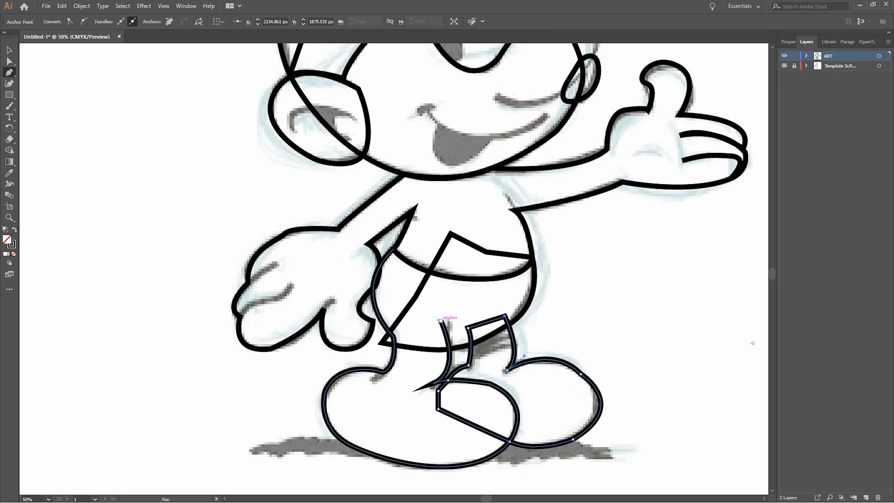
click(440, 320)
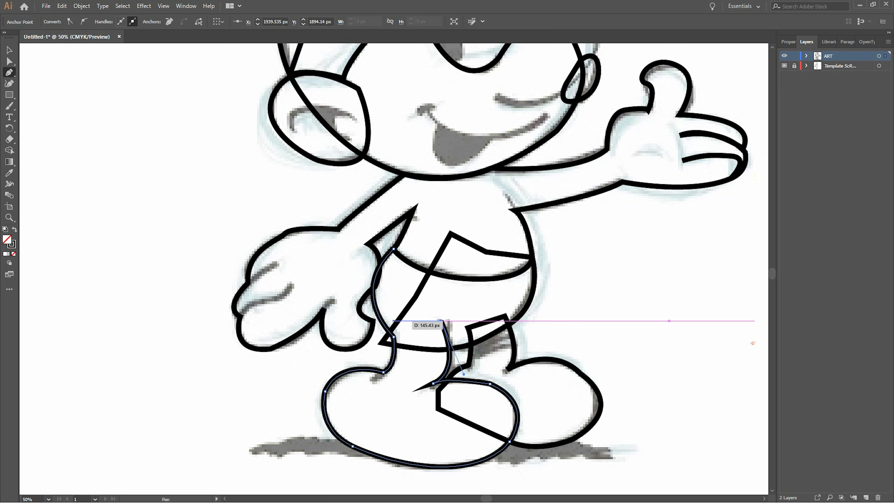
key(ctrl)
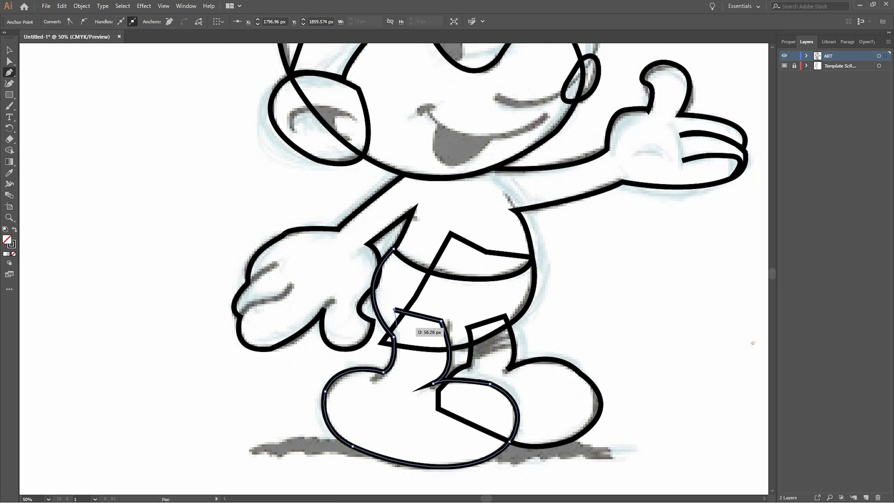
ctrl+shift+click(480, 330)
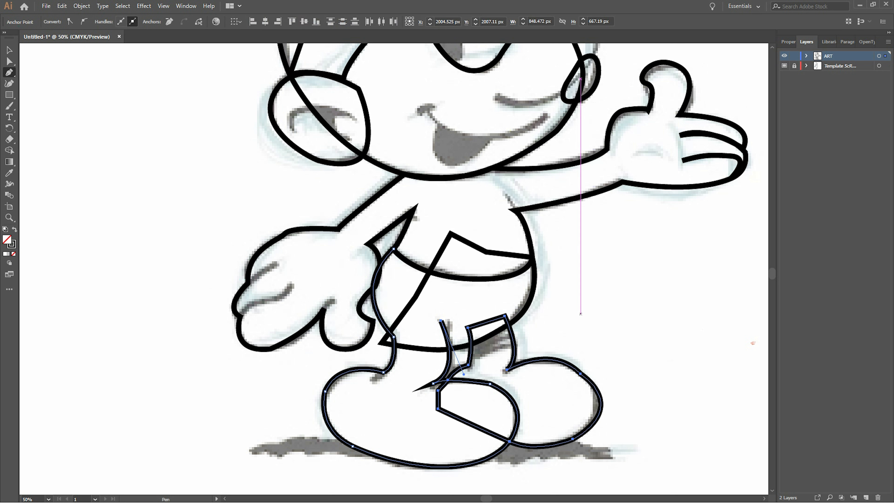
key(v)
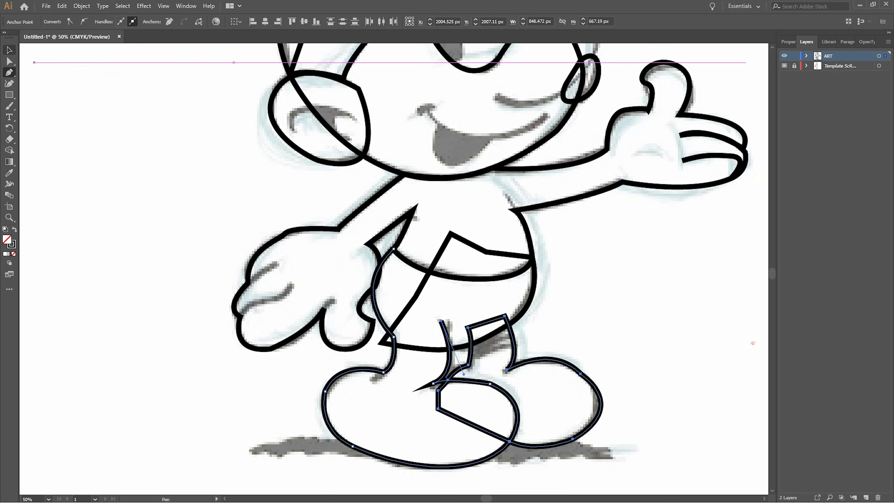
key(ctrl+shift+a)
Step: Select the near leg, far leg, trousers and body outlines together and merge the trousers' near-side regions with Shape Builder
key(ctrl+minus)
key(ctrl+plus)
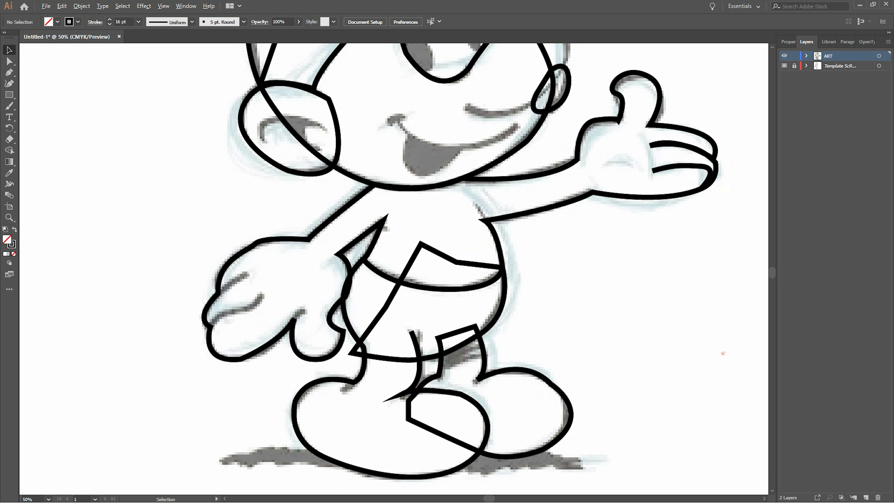
click(483, 402)
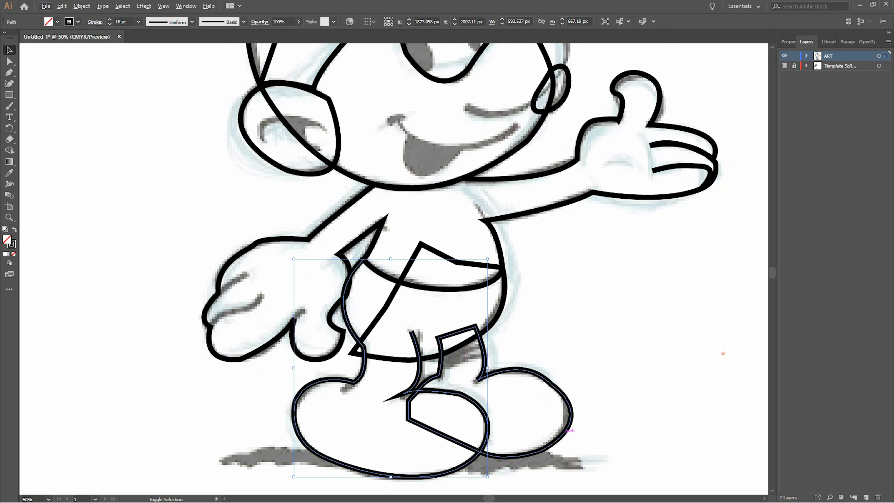
shift+click(504, 301)
shift+click(504, 302)
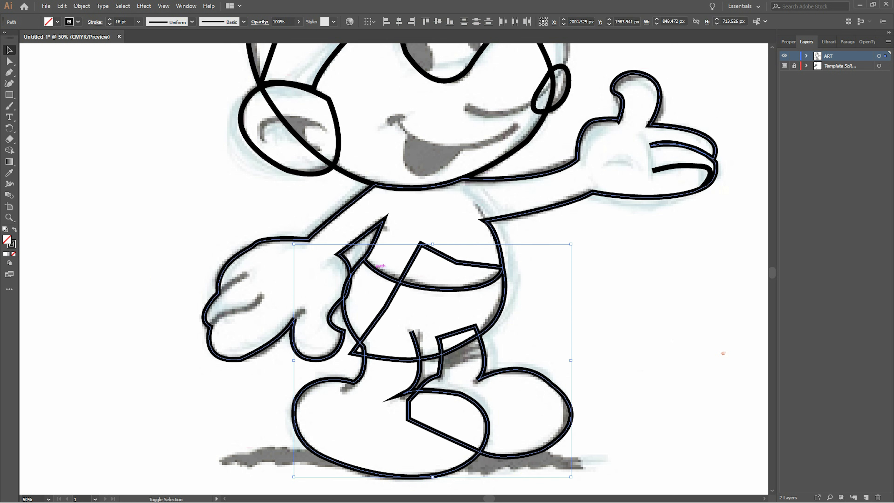
shift+click(380, 264)
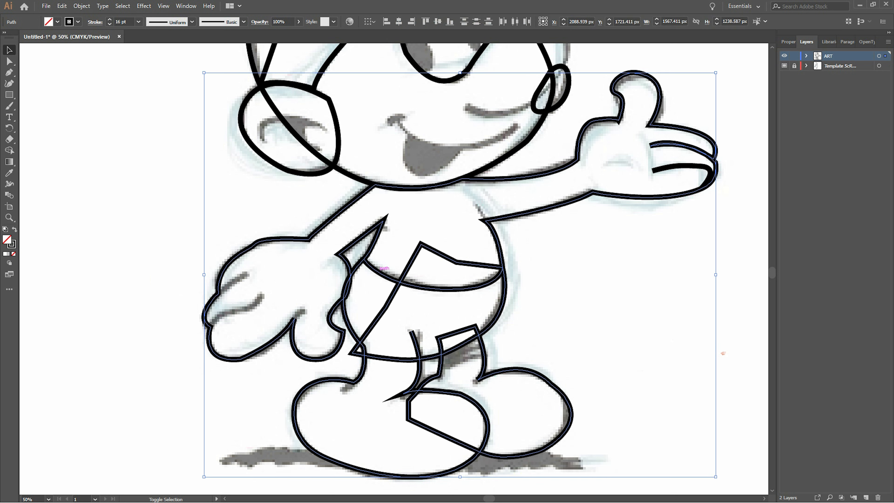
key(shift+m)
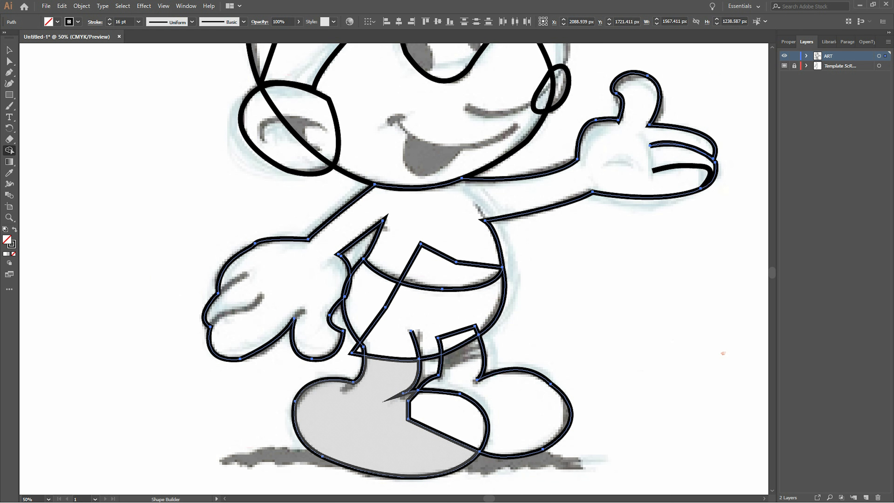
drag(372, 305, 407, 315)
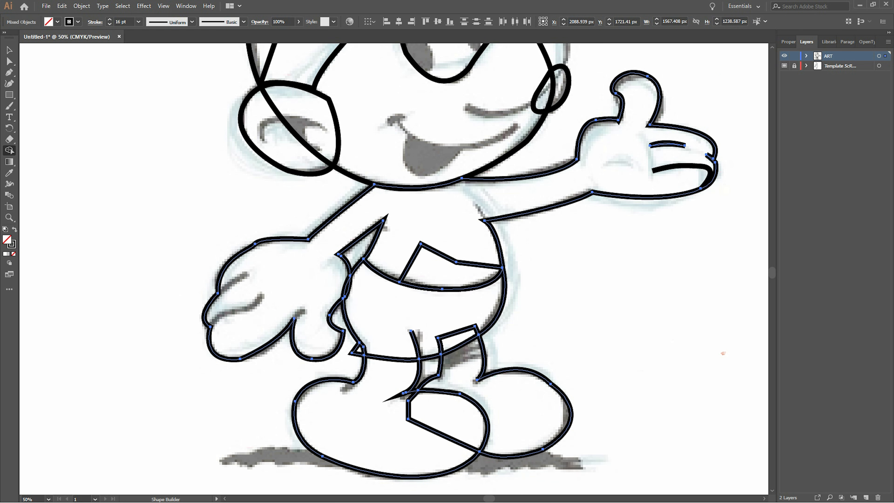
Step: Remove the leftover crease line and hip sliver, and merge the overlapping regions of the trousers, near foot and torso with Shape Builder
alt+click(415, 347)
alt+click(357, 350)
mouse_move(422, 310)
mouse_down()
mouse_move(391, 359)
mouse_move(383, 405)
mouse_move(458, 340)
mouse_up()
drag(444, 415, 390, 422)
drag(440, 212, 440, 260)
scroll(440, 267, up, 2)
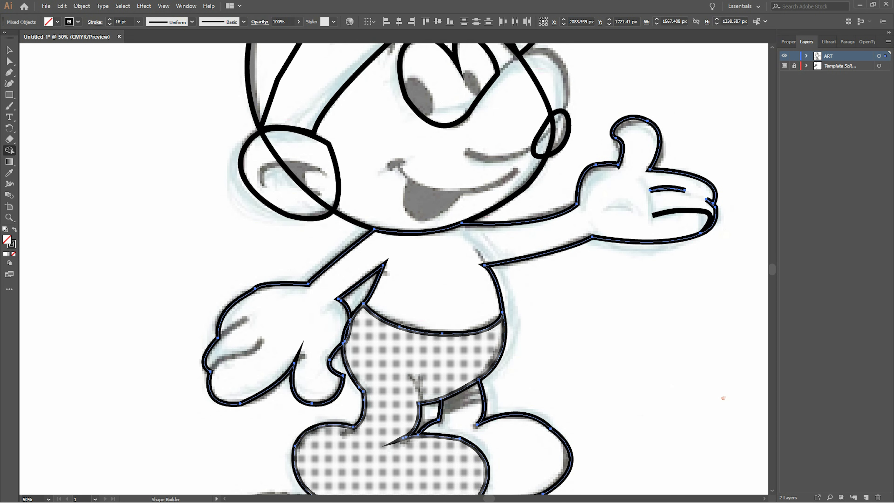
key(v)
key(ctrl+shift+a)
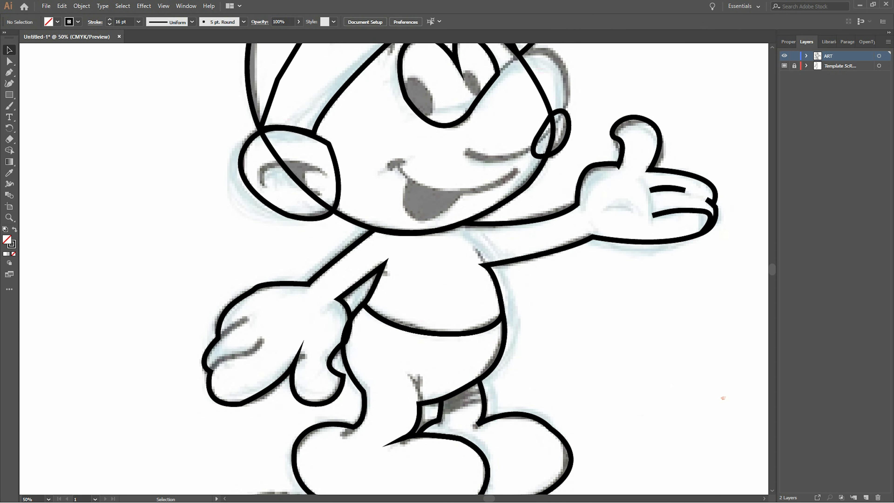
Step: Select the hat, face and both ear outlines and merge the large ear's overlapping region into the face with Shape Builder
scroll(461, 268, up, 1)
scroll(461, 268, up, 7)
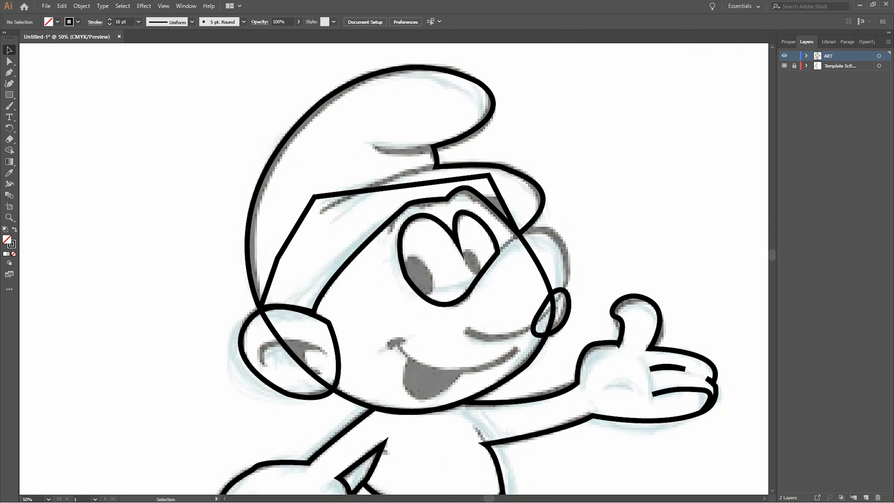
click(451, 140)
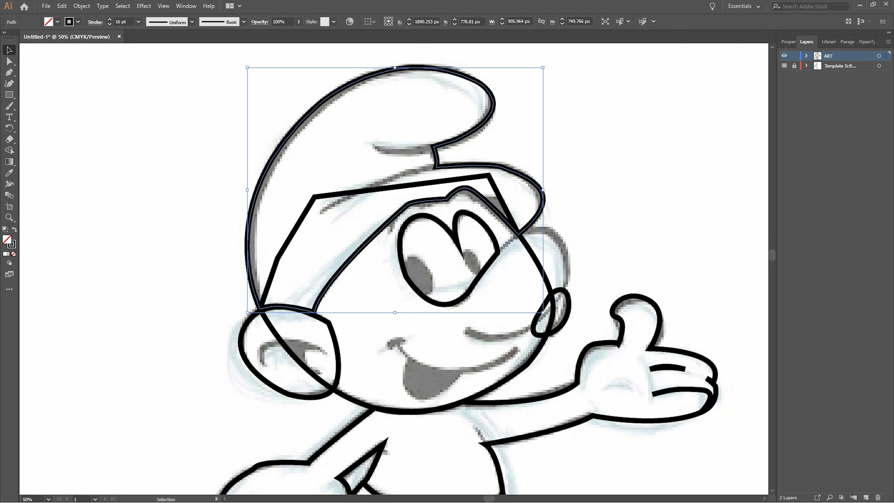
shift+click(514, 369)
shift+click(241, 345)
shift+click(567, 317)
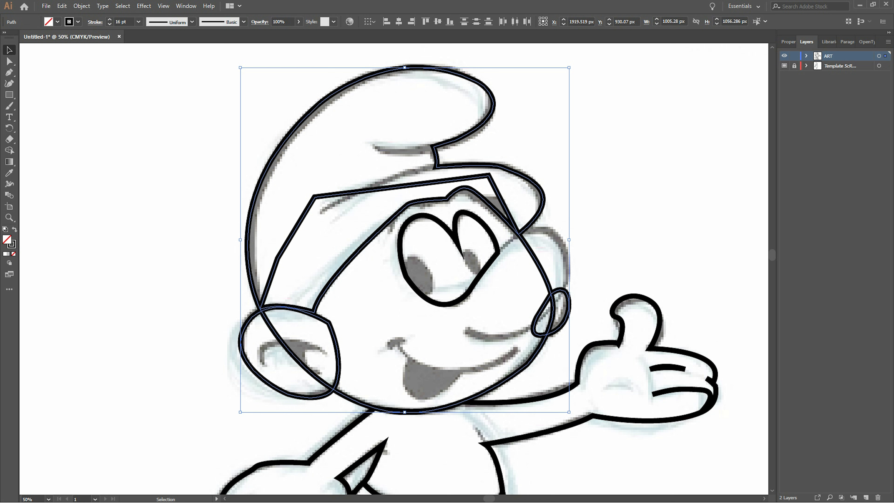
click(9, 151)
drag(329, 339, 383, 334)
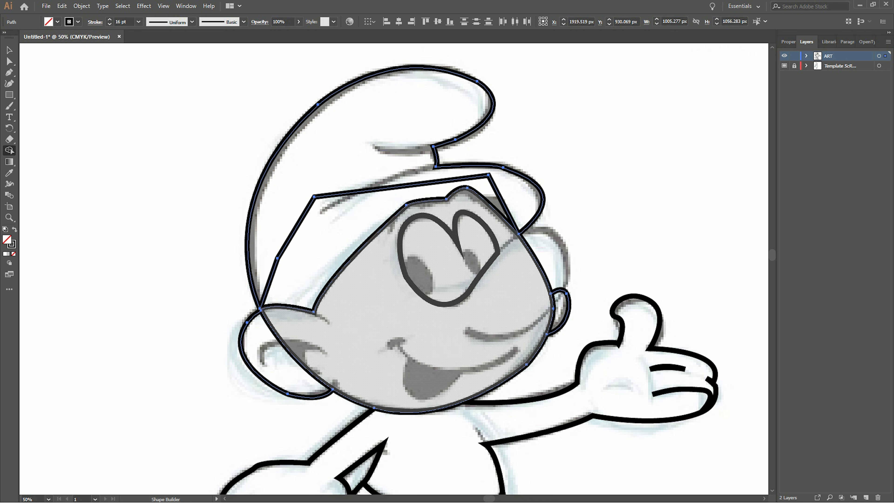
Step: Merge the hat's overlapping regions into one shape and join the large ear's outer part to the face
drag(387, 205, 369, 120)
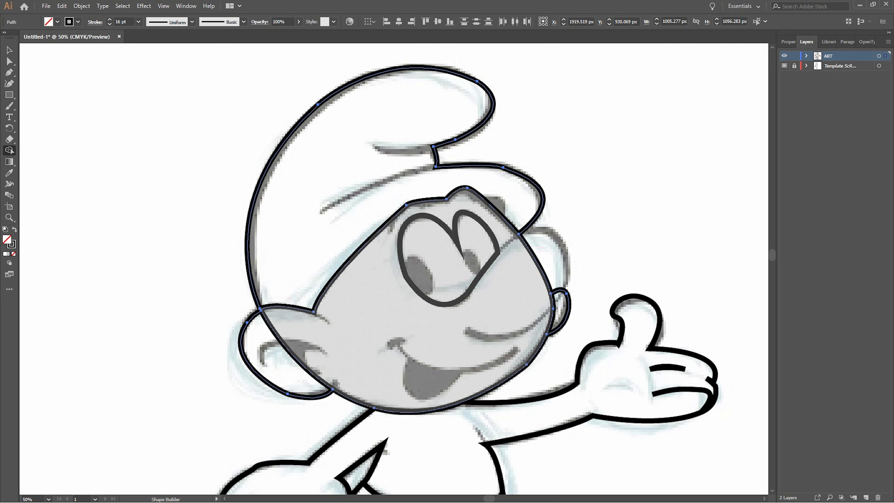
drag(387, 317, 288, 352)
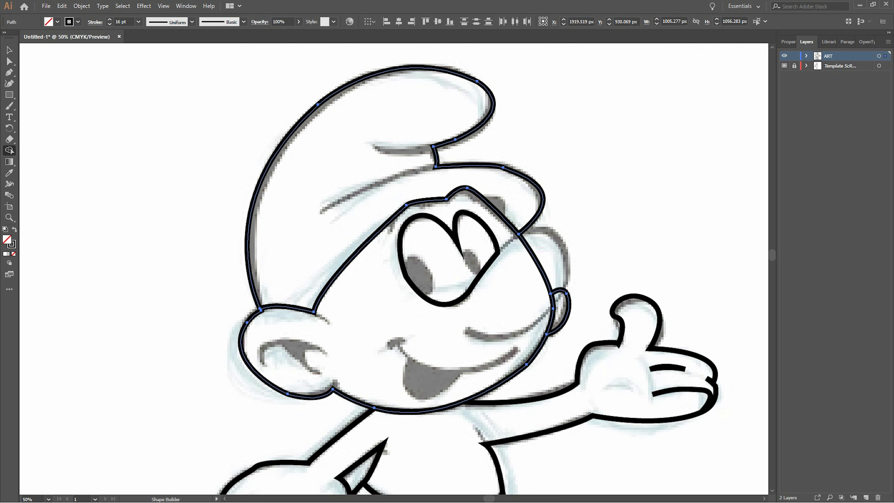
scroll(457, 268, down, 5)
key(v)
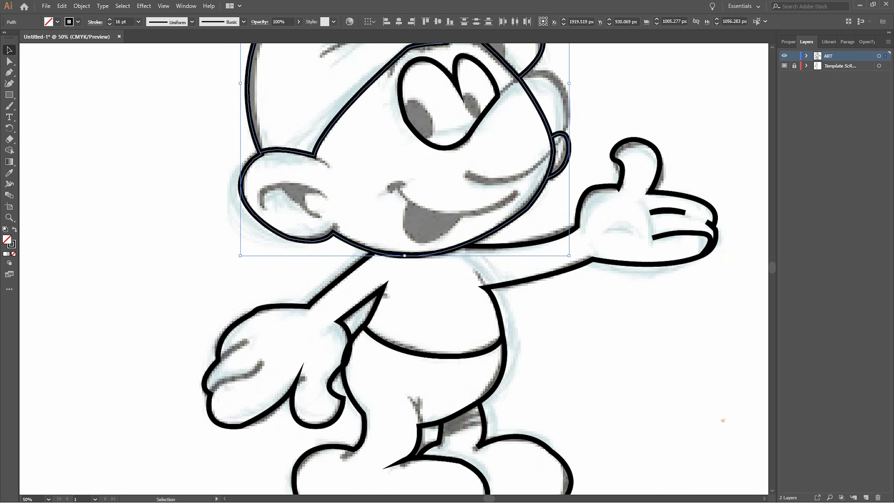
key(ctrl+shift+a)
Step: Round the body outline's sharp corners at the lowered hand's finger gap and fingertip and at both armpits
scroll(302, 368, down, 1)
click(302, 368)
key(a)
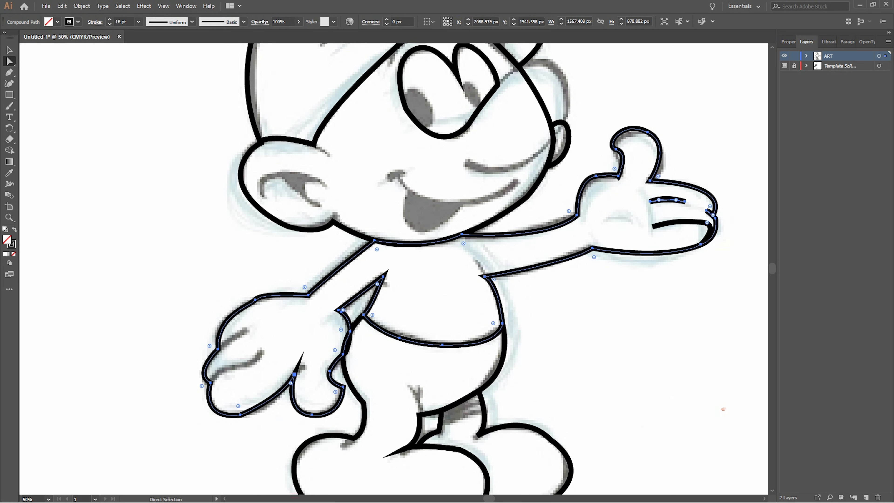
mouse_move(294, 381)
mouse_down()
mouse_move(305, 389)
mouse_move(302, 382)
mouse_up()
drag(352, 396, 363, 401)
drag(378, 284, 383, 288)
drag(493, 280, 503, 282)
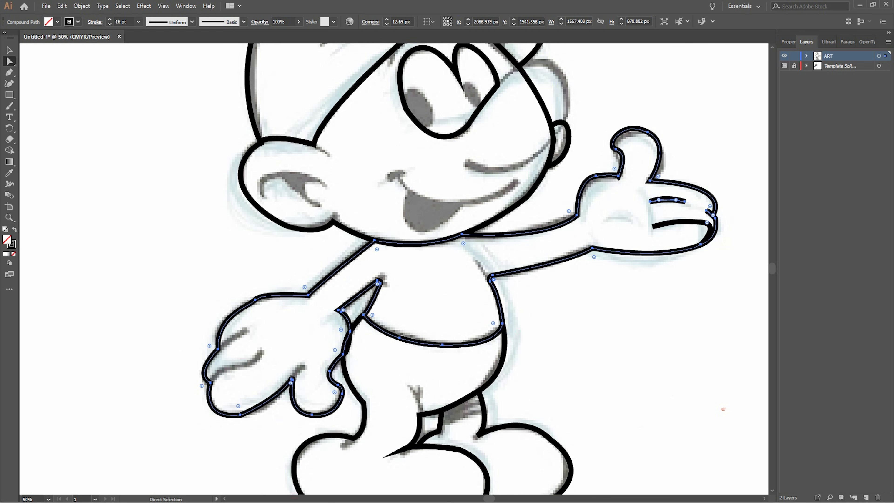
scroll(679, 243, up, 2)
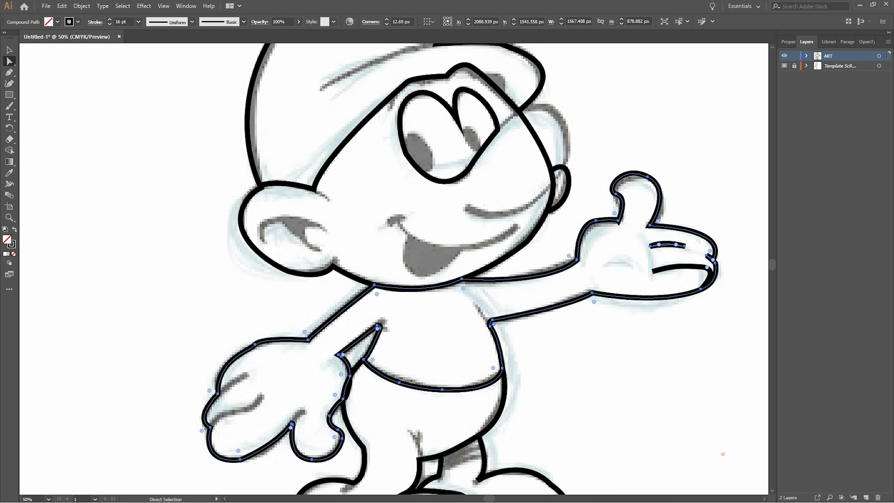
key(v)
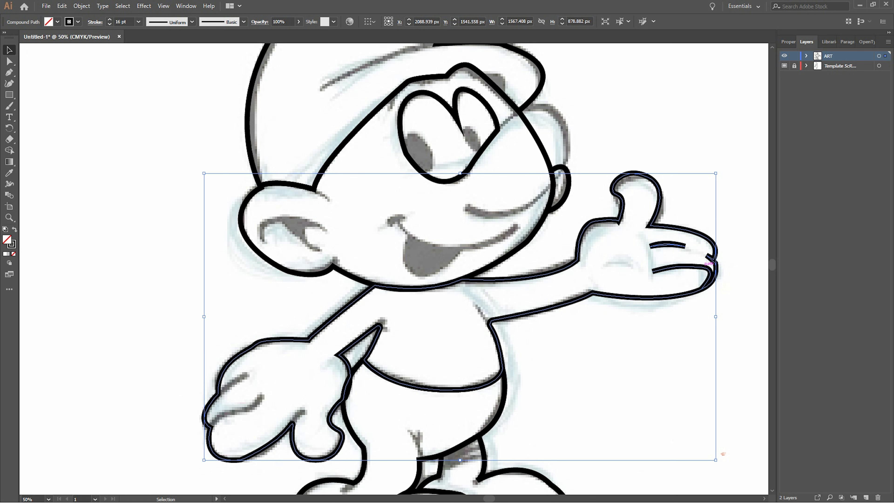
click(707, 263)
drag(707, 262, 711, 247)
key(ctrl+z)
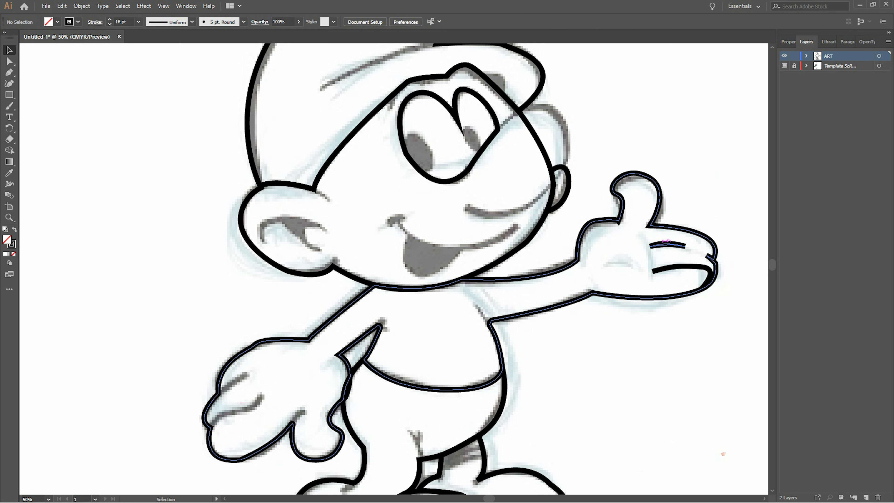
Step: Bridge the gap in the raised hand's upper finger crease with a short Pen segment out to the fingertip
key(p)
click(685, 246)
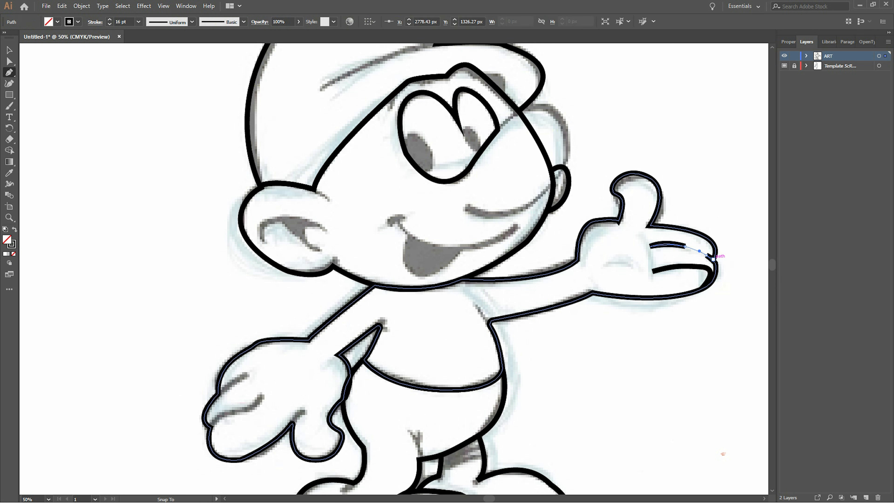
click(707, 255)
click(9, 50)
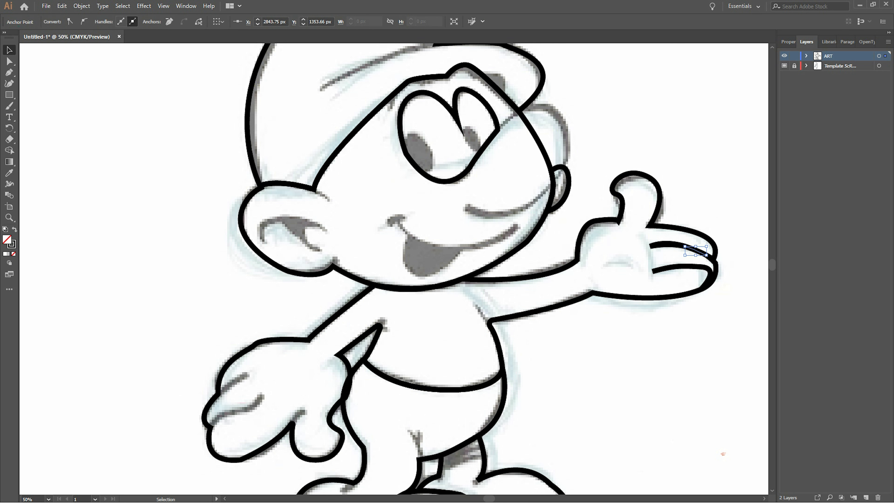
key(ctrl+shift+a)
Step: Fill the hat shape with white (#ffffff), keeping its black outline
scroll(697, 335, down, 5)
key(ctrl+minus)
key(ctrl+minus)
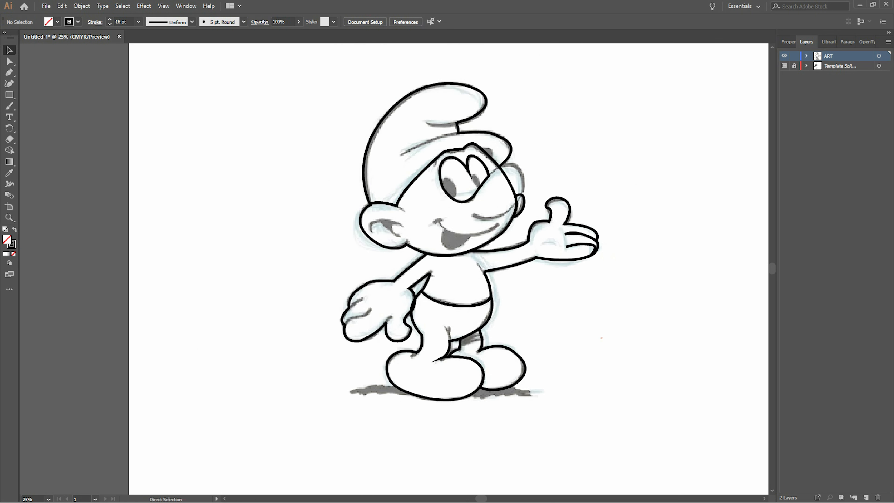
key(ctrl+plus)
click(309, 197)
double_click(11, 244)
click(658, 150)
text(ffffff)
key(Return)
key(ctrl+shift+a)
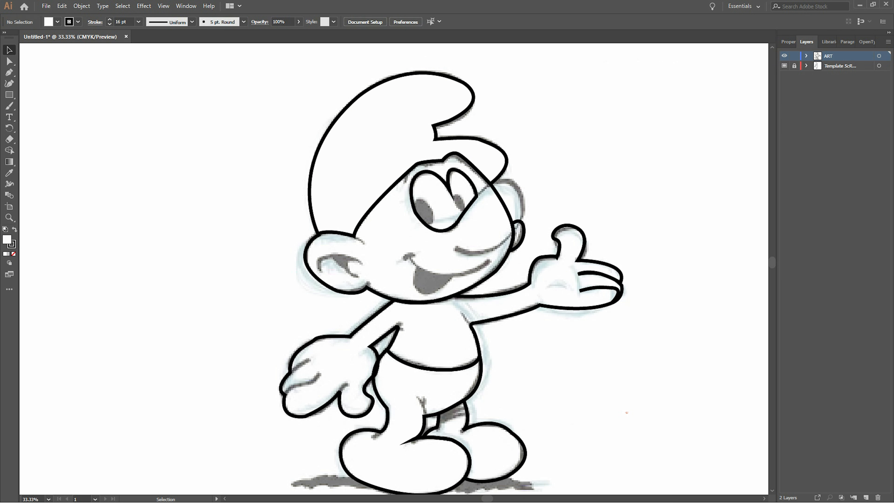
Step: Fill the combined face and ear shape with a medium cyan-blue skin colour
click(370, 289)
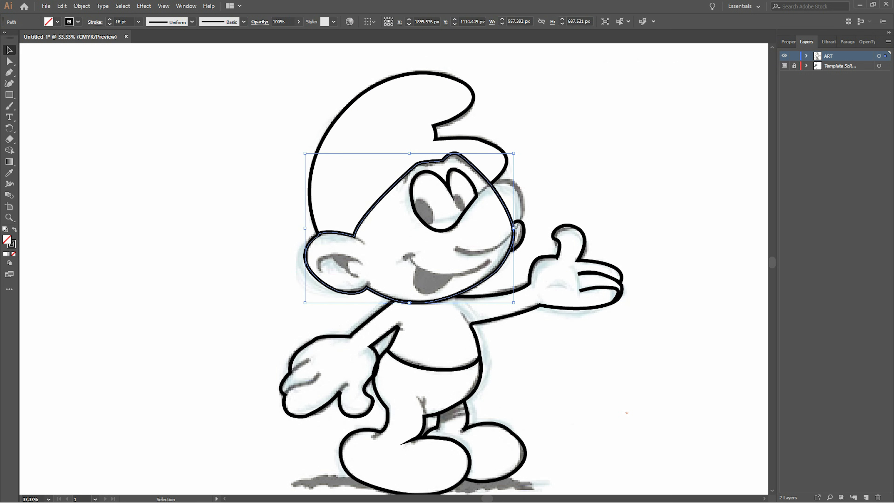
text(00e1ff)
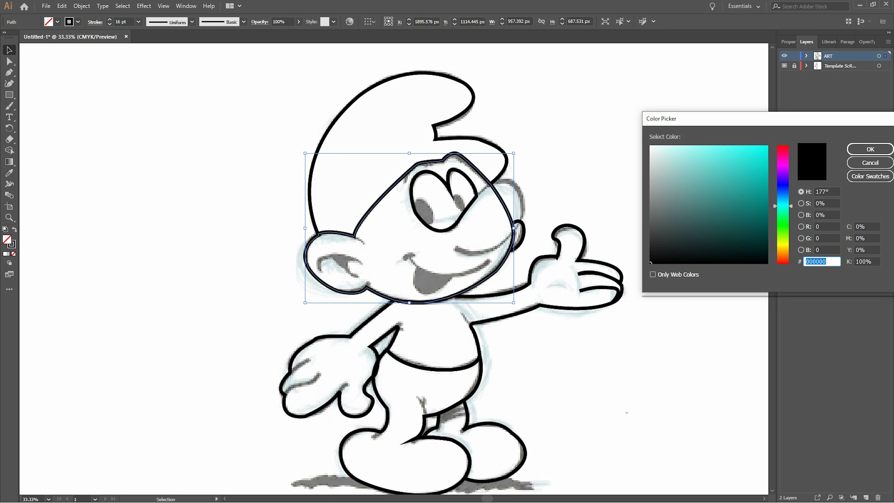
key(Return)
key(ctrl+shift+a)
Step: Apply the face's blue fill to the torso, arms and hands shape with the Eyedropper
click(472, 323)
key(i)
click(440, 229)
key(v)
key(ctrl+shift+a)
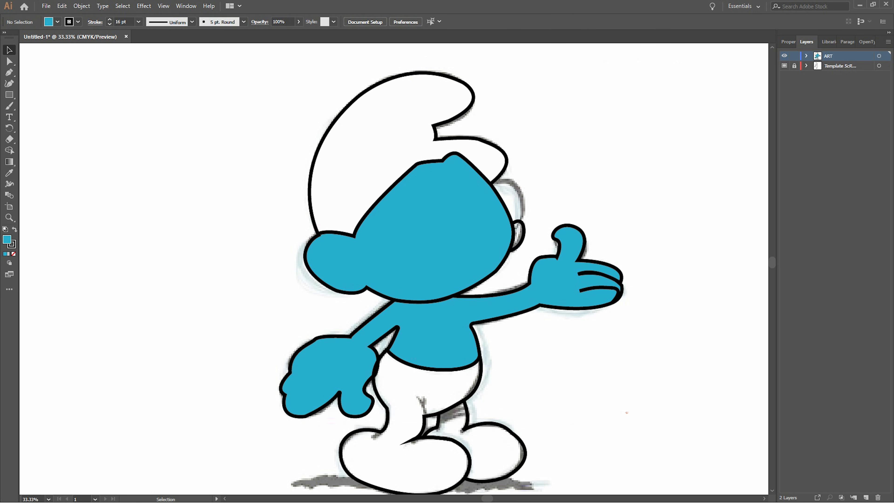
scroll(452, 277, down, 1)
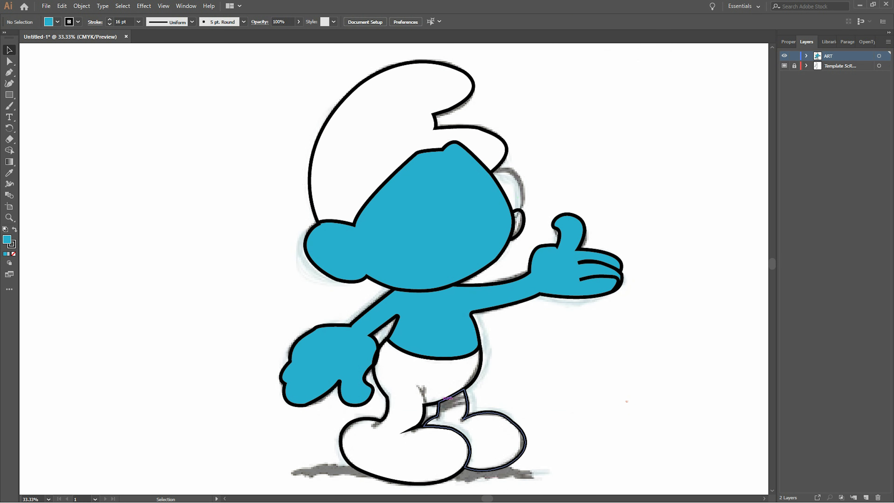
Step: Apply the hat's white fill to the trousers shape and to the rear leg and foot shape with the Eyedropper
click(453, 408)
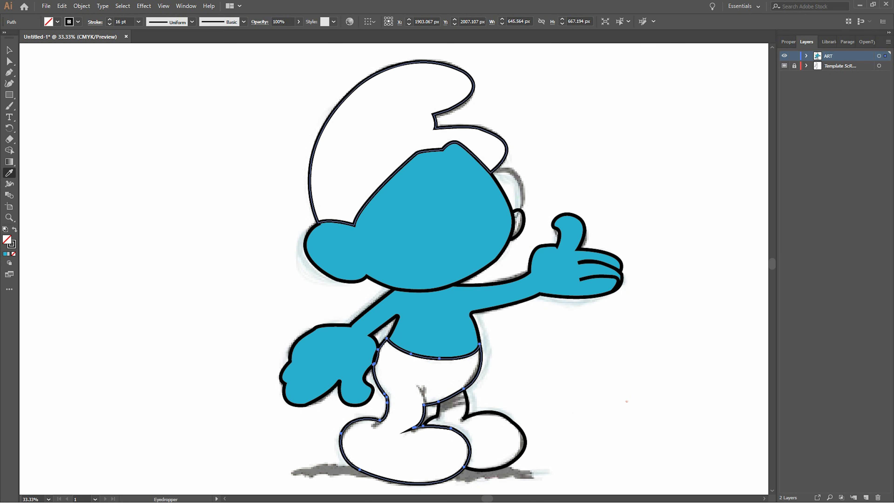
click(517, 417)
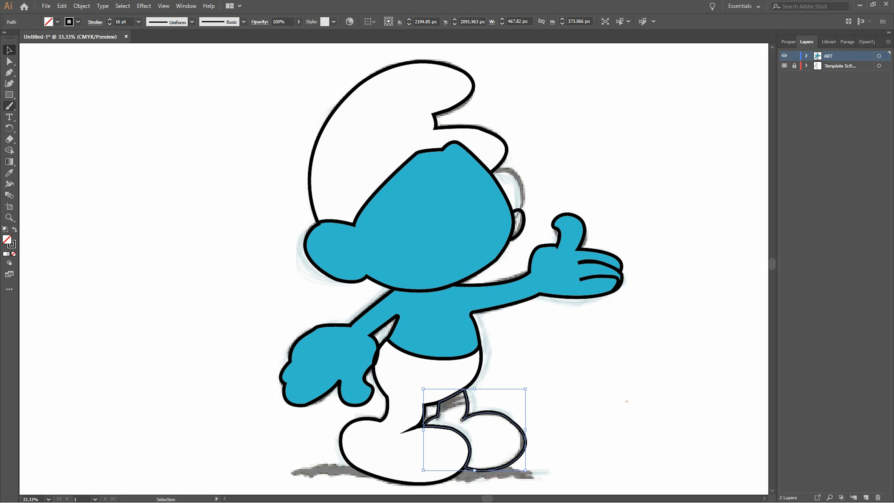
key(comma)
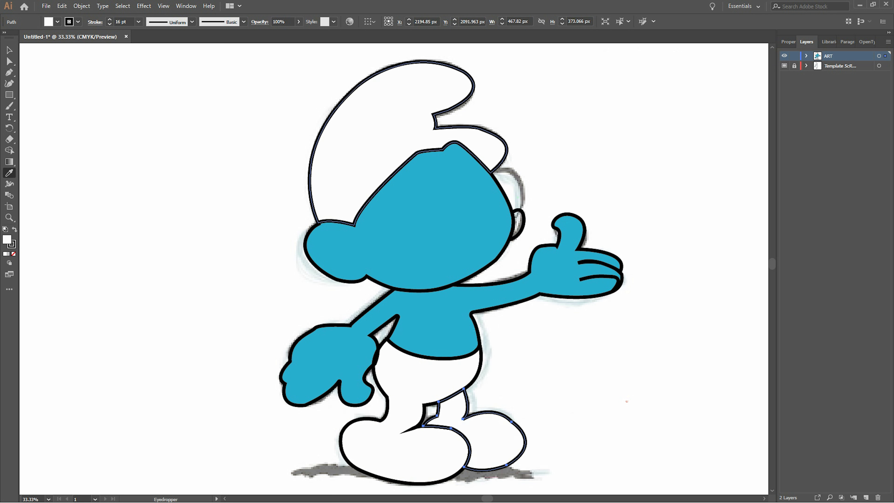
key(ctrl+shift+a)
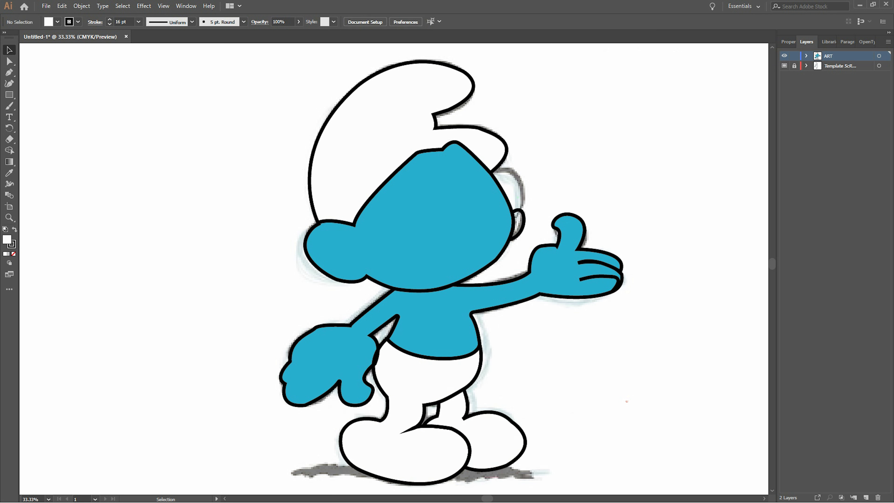
Step: Fill the small far ear with the skin blue using the Eyedropper and dismiss the Freeform Gradient tip
click(523, 227)
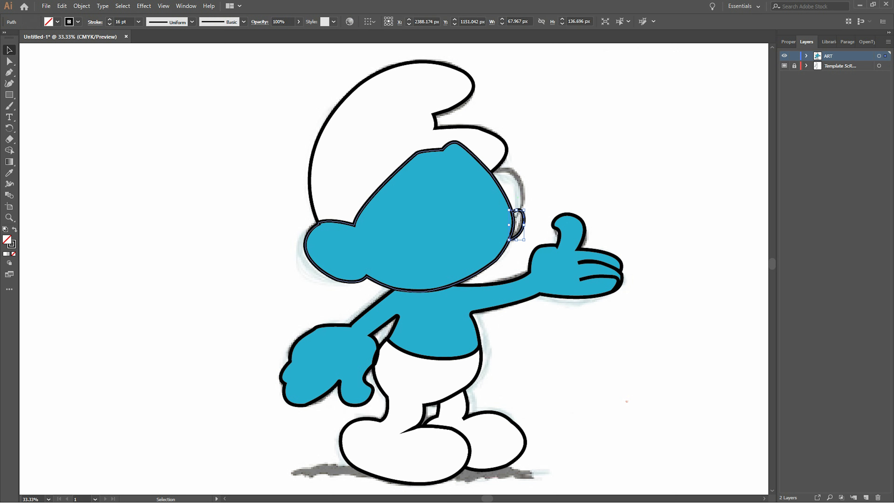
click(9, 172)
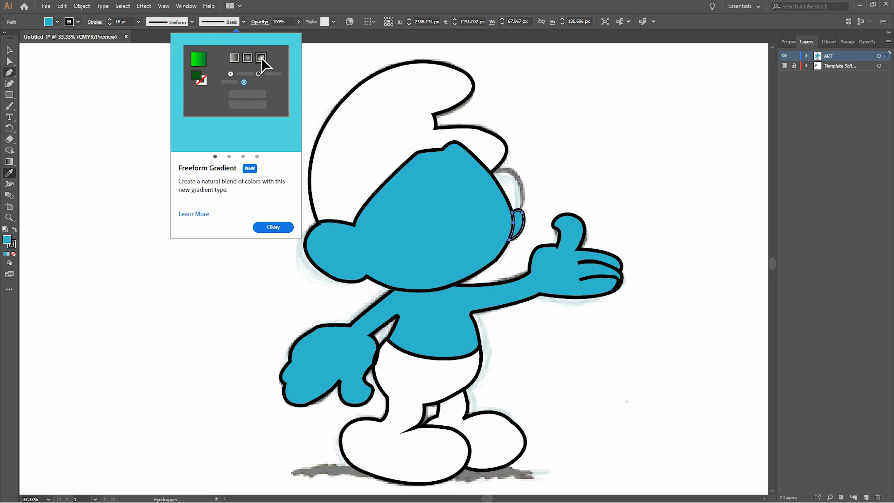
key(v)
key(ctrl+shift+a)
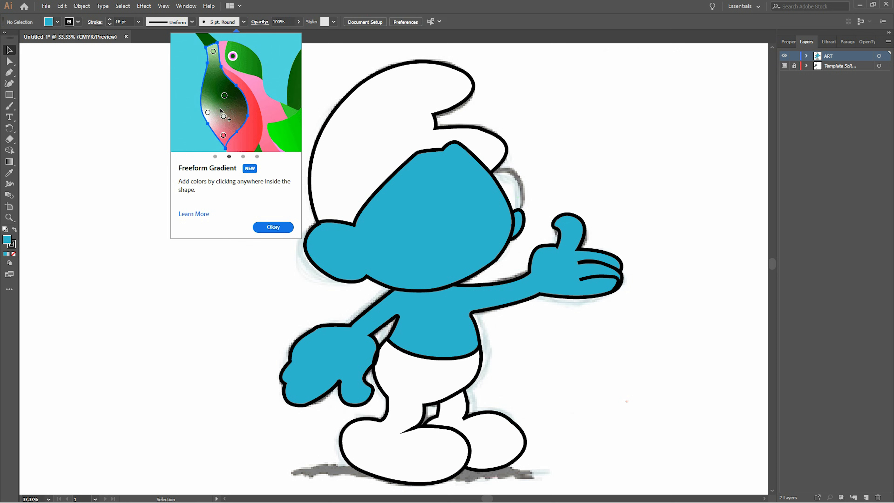
click(273, 227)
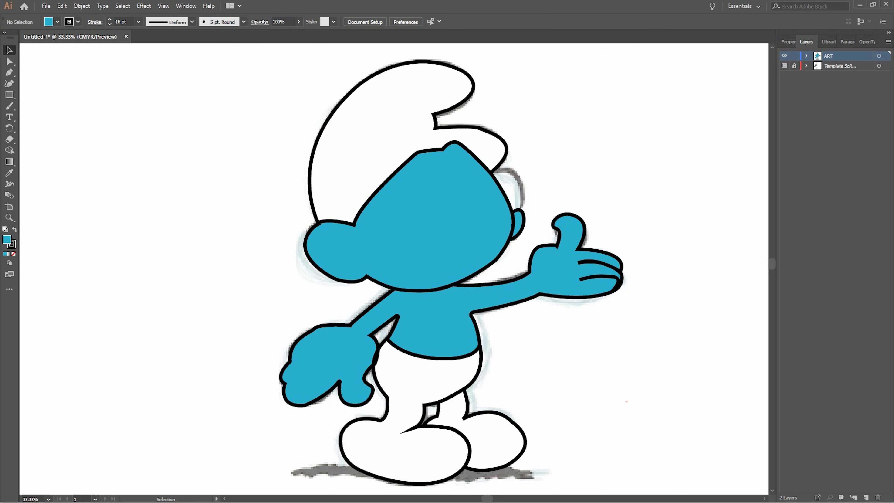
Step: Bring the eyes path in front of the face shape and give it the hat's white fill with the Eyedropper
click(806, 56)
drag(843, 154, 842, 141)
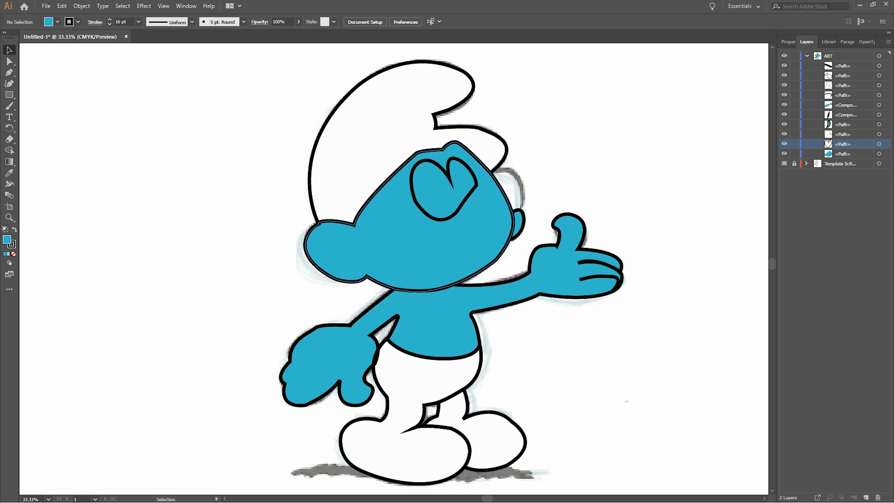
click(412, 183)
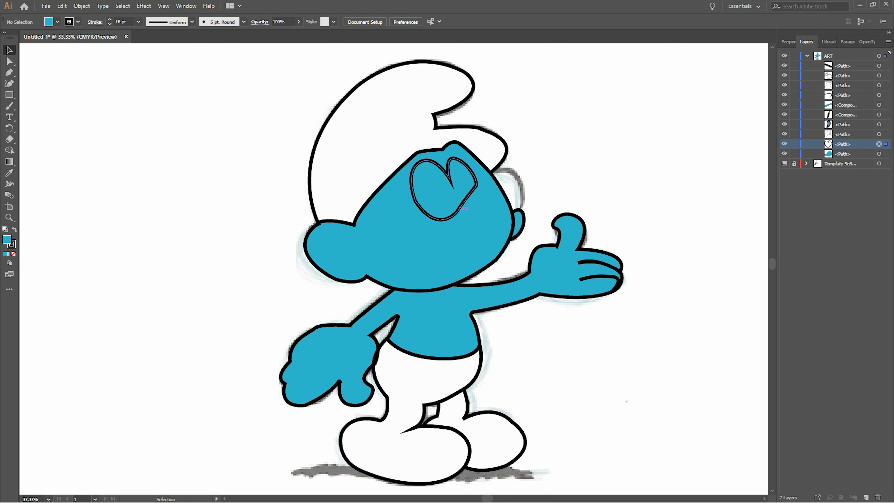
click(9, 172)
click(387, 106)
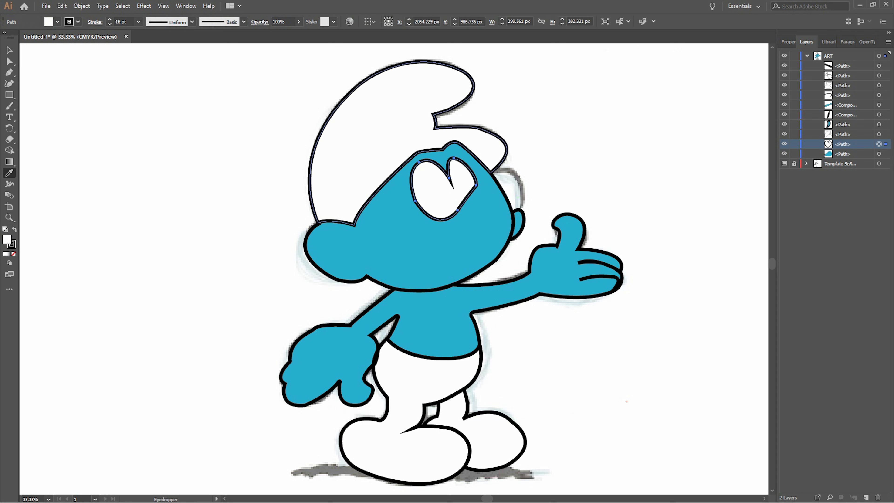
key(v)
key(ctrl+shift+a)
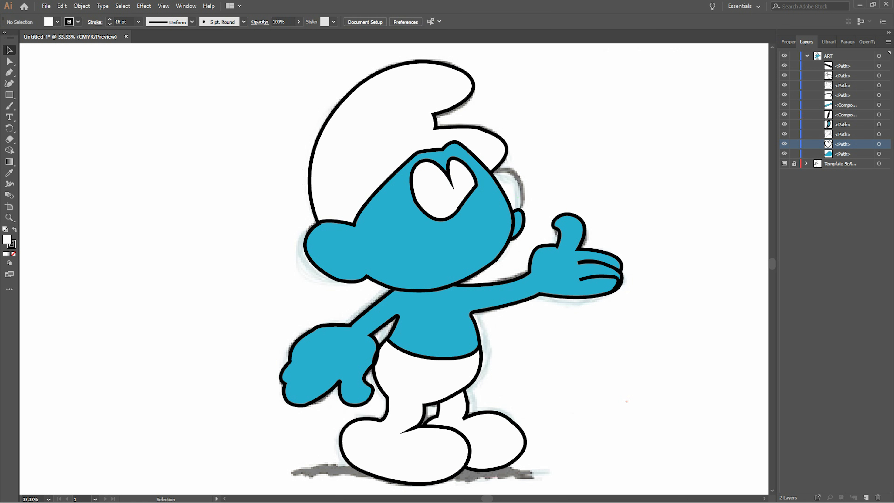
Step: Place the template layer above ART, keep ART visible, and make ART the active layer for drawing
click(807, 56)
scroll(452, 266, down, 1)
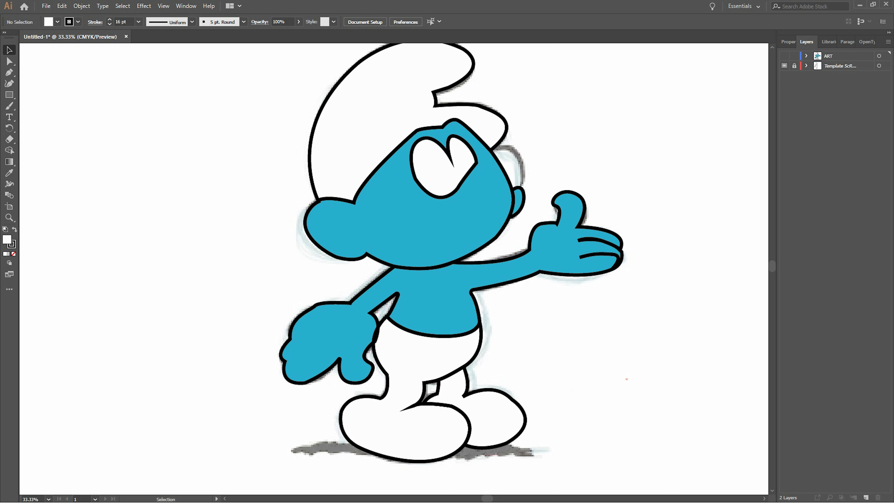
click(784, 56)
key(p)
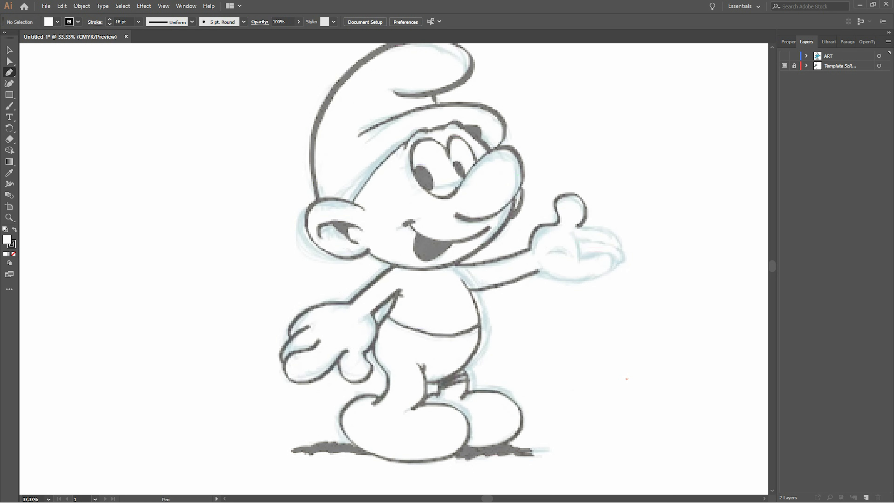
click(845, 55)
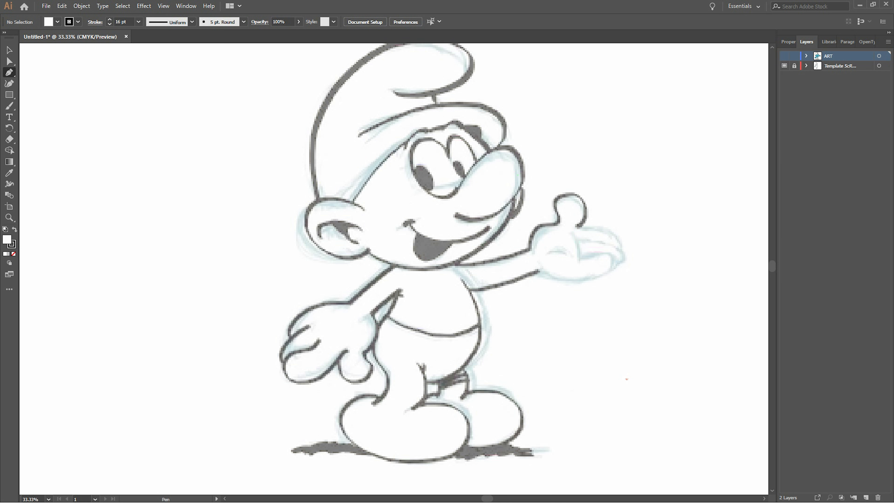
key(v)
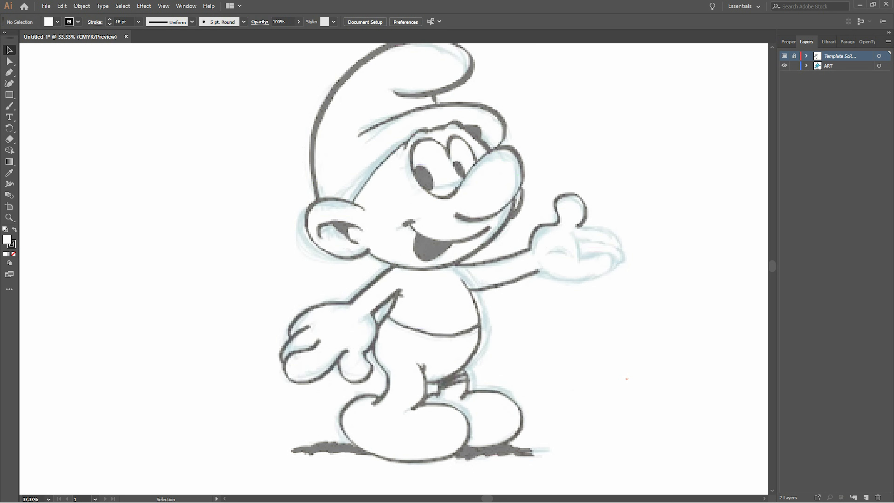
key(p)
click(794, 56)
click(828, 65)
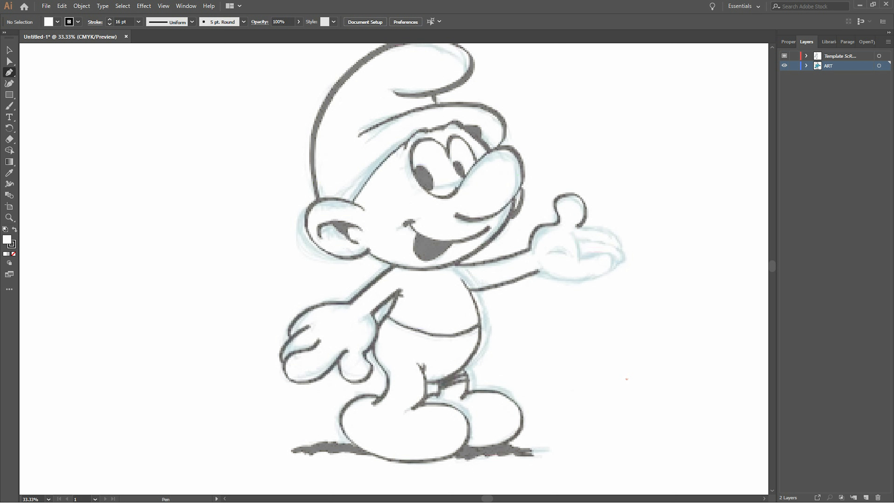
Step: Lock the template layer and trace the nose as a closed shape with the Pen tool, following the sketch
click(454, 214)
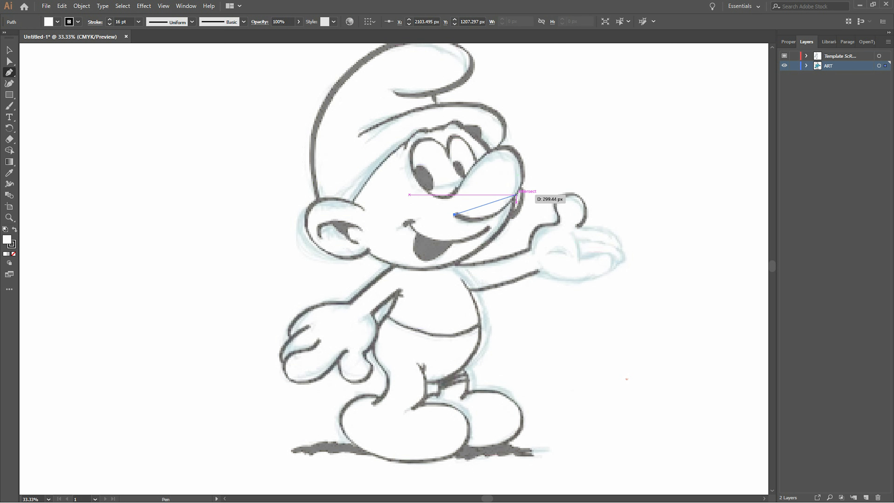
click(794, 56)
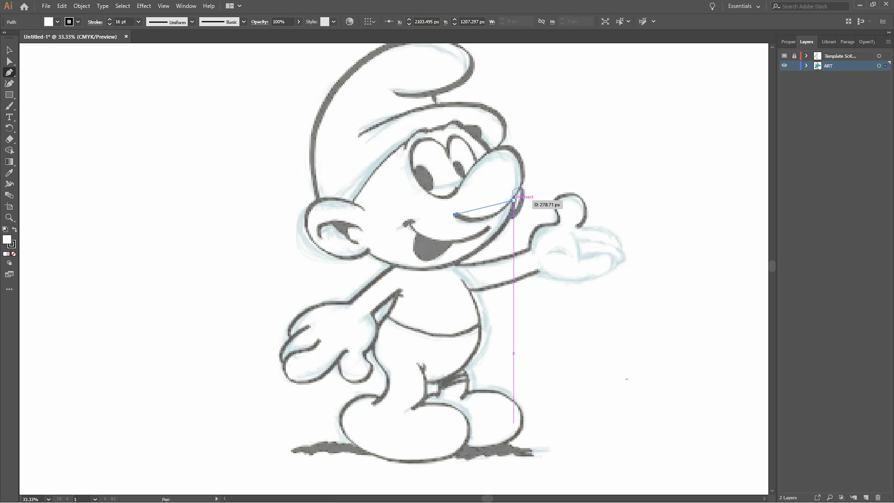
drag(514, 198, 522, 190)
drag(533, 165, 500, 143)
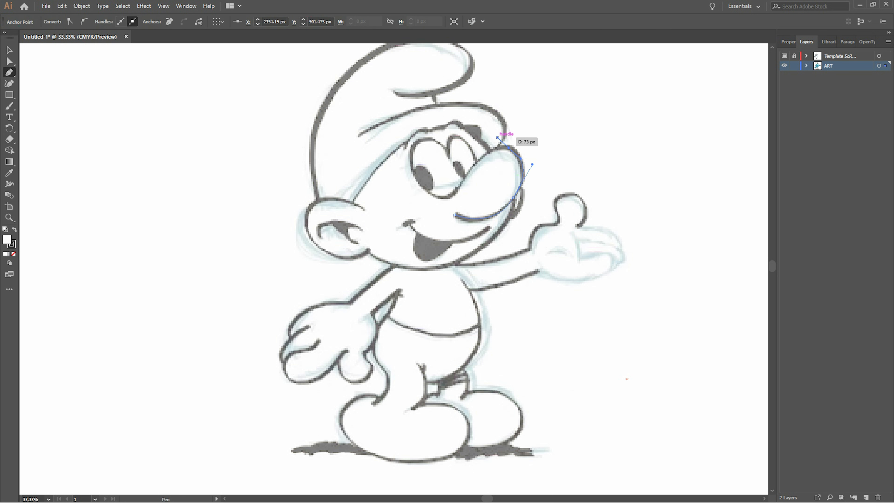
click(509, 148)
drag(461, 183, 456, 205)
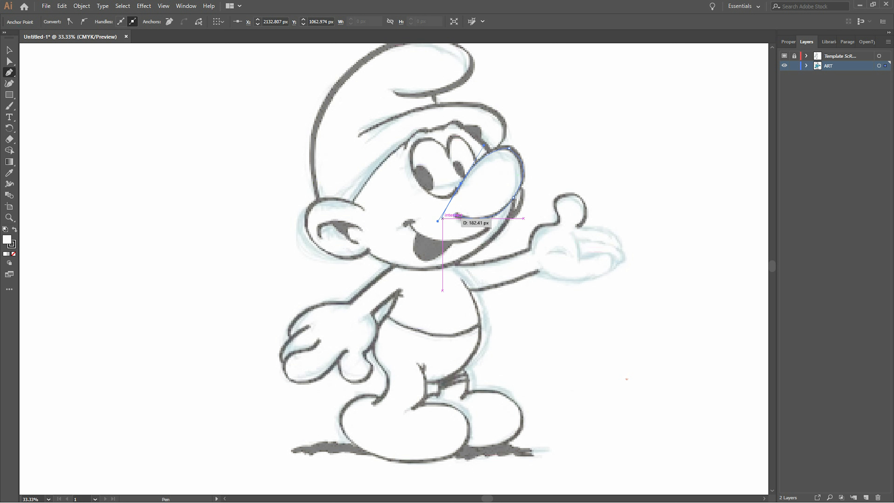
click(455, 216)
Step: Deselect the nose and move the ART layer back above the template layer
key(v)
key(ctrl+shift+a)
key(ctrl+z)
drag(828, 65, 828, 54)
key(ctrl+shift+a)
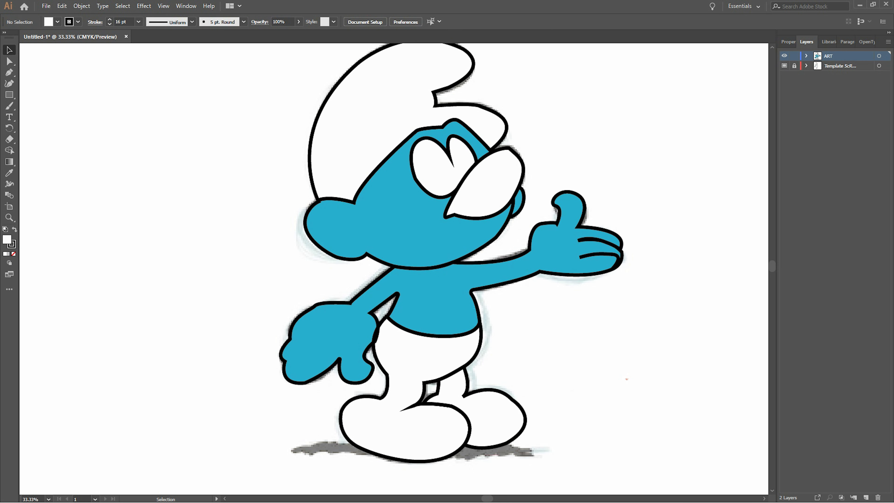
Step: Fill the face and ear shape with white (#ffffff)
click(806, 56)
click(879, 163)
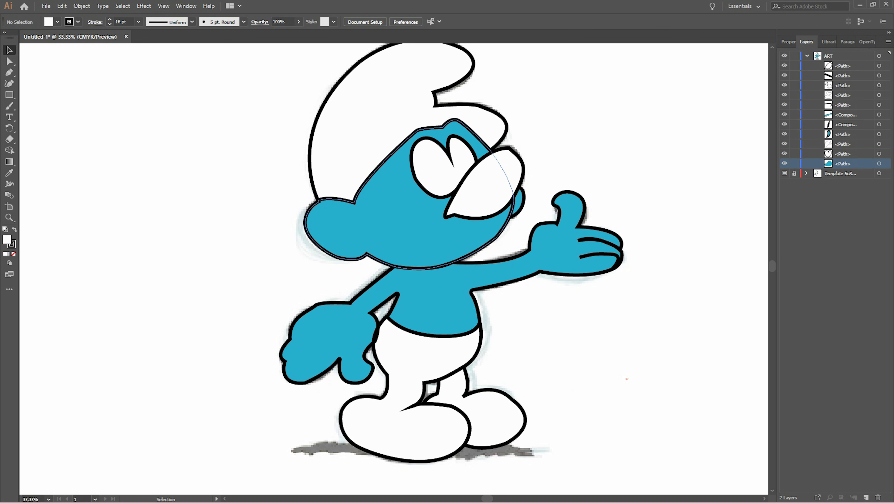
text(ffffff)
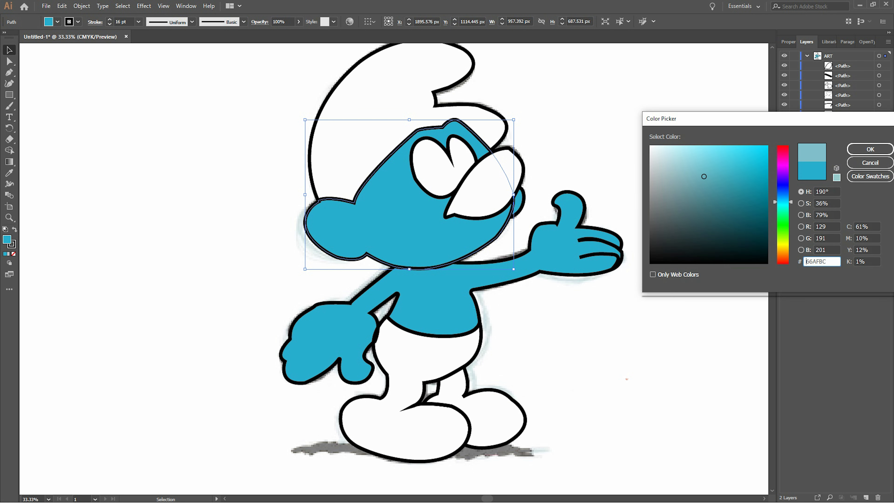
key(Return)
key(ctrl+shift+a)
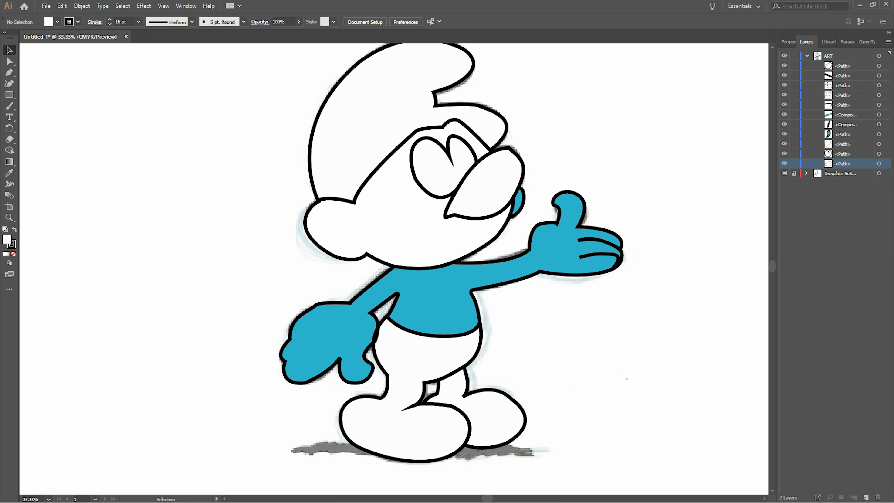
Step: Hide the ART layer, move the template sketch to the left of the artwork, and show ART again
click(784, 55)
drag(433, 179, 154, 174)
key(ctrl+minus)
key(ctrl+shift+a)
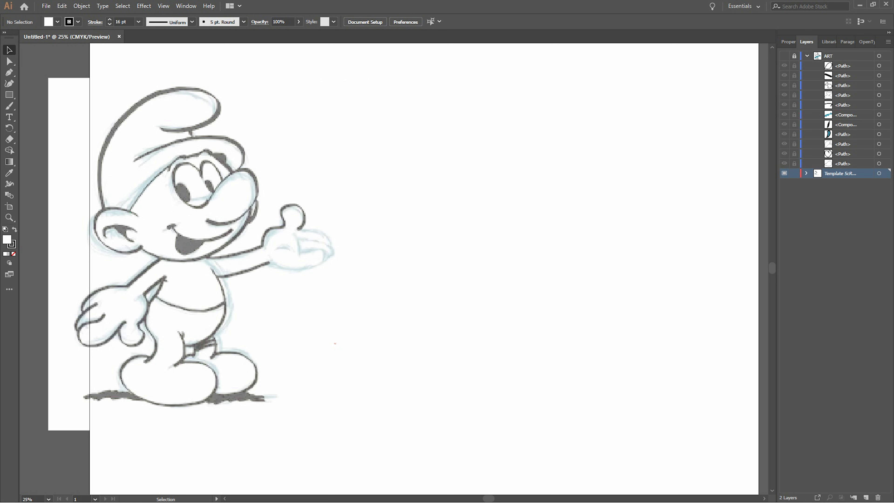
click(784, 56)
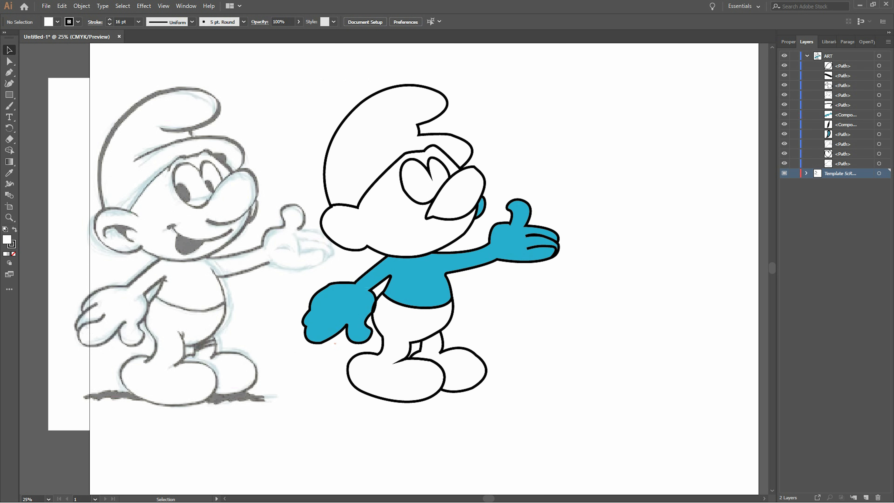
Step: Round the nose shape's corner to a radius of about 101 px with the Direct Selection tool
click(457, 193)
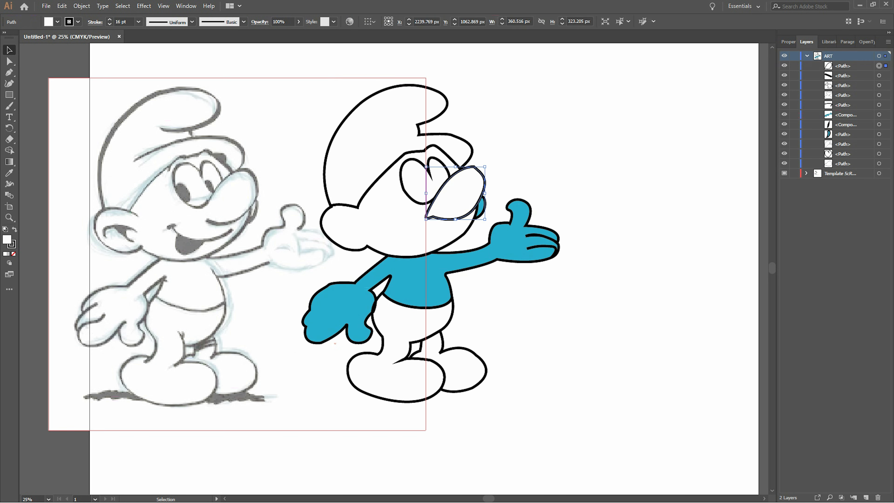
key(a)
drag(471, 176, 469, 184)
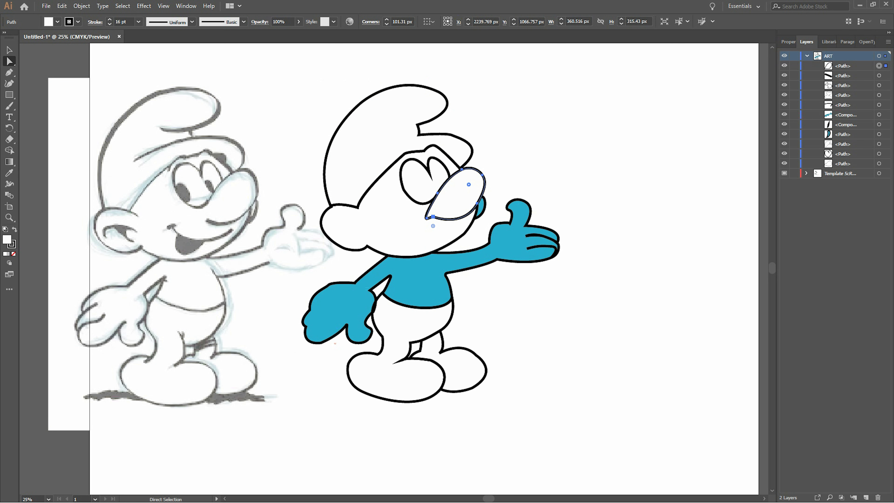
key(v)
key(ctrl+shift+a)
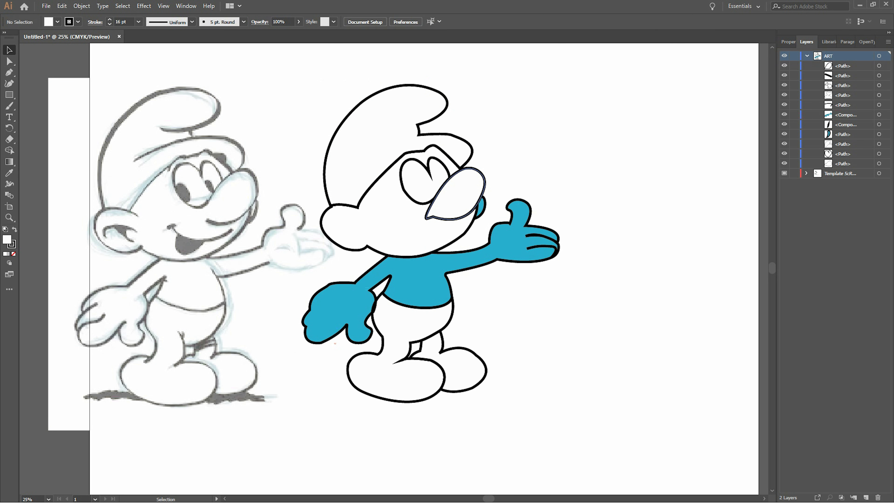
Step: Try to merge the face and nose areas with the Shape Builder tool
click(456, 217)
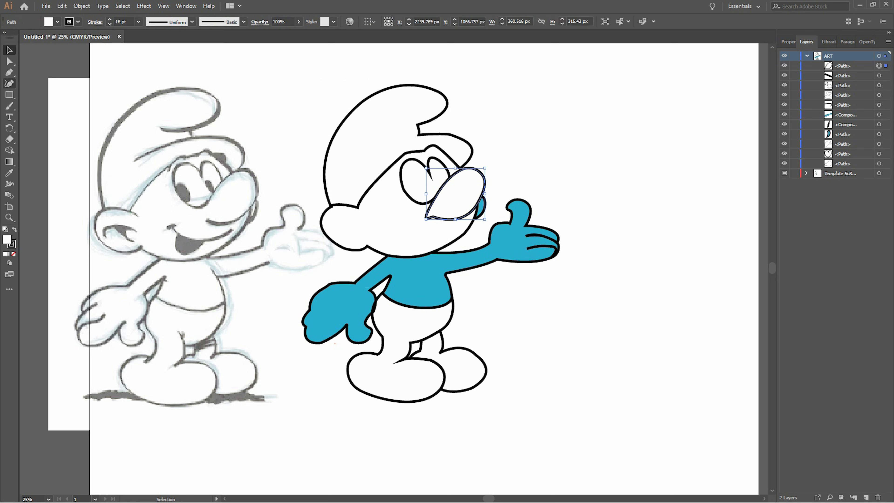
click(446, 243)
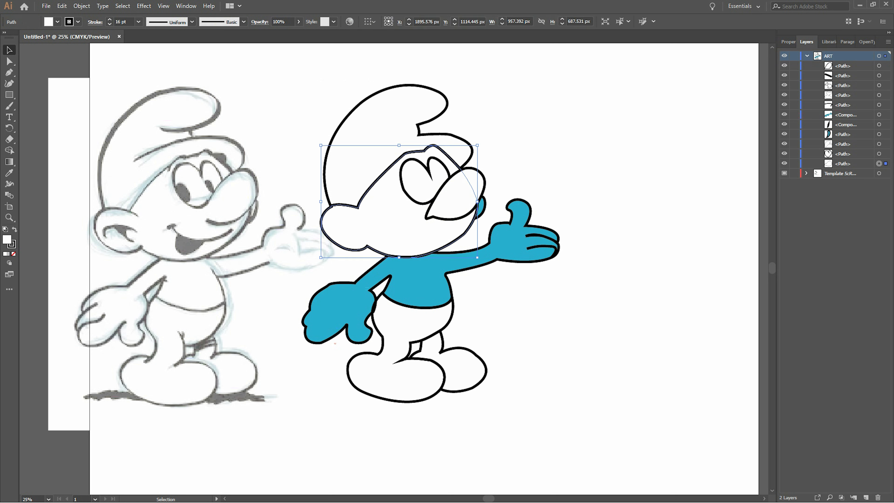
key(shift+m)
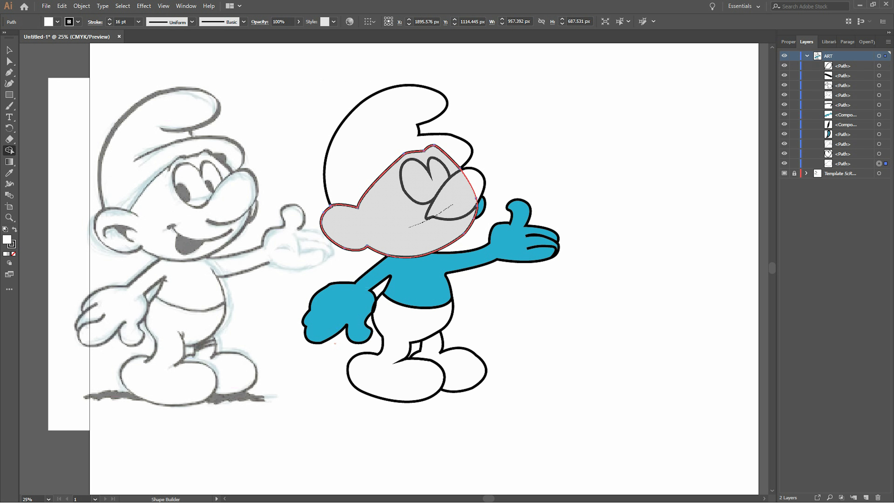
key(v)
key(ctrl+shift+a)
Step: Try to merge overlapping areas of the selected nose, hat and face outlines with the Shape Builder tool
click(485, 173)
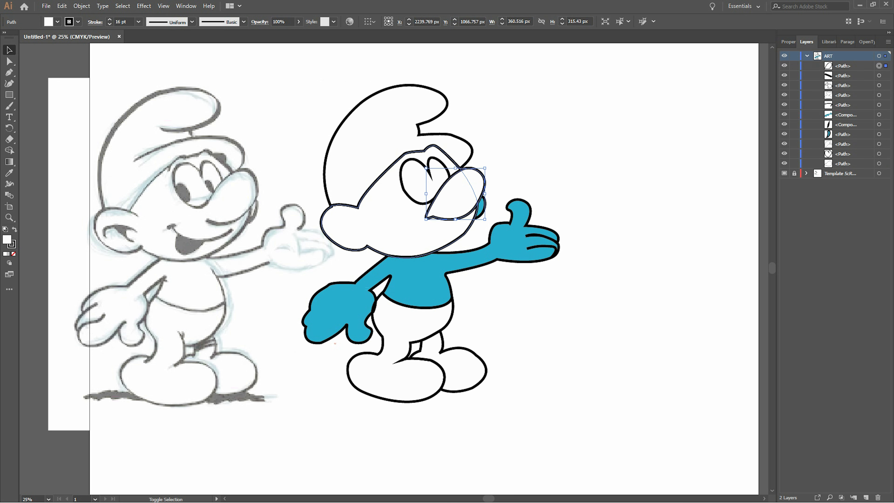
shift+click(363, 198)
shift+click(363, 198)
shift+click(361, 246)
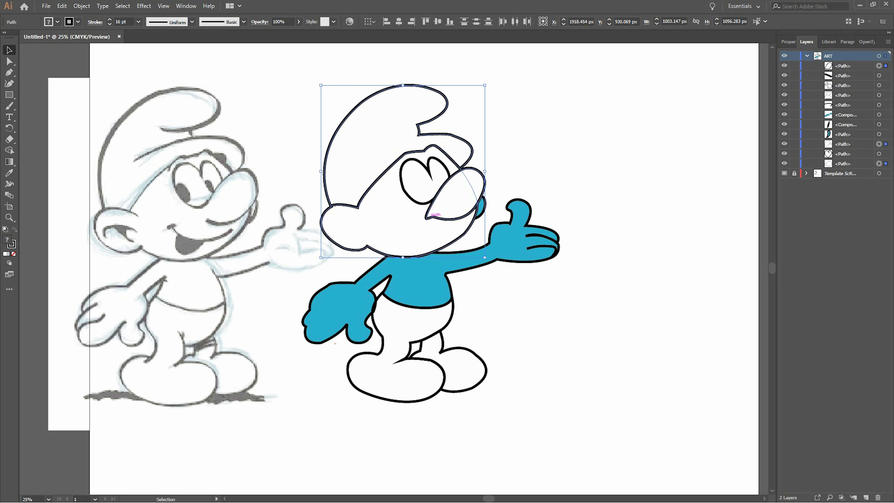
key(shift+m)
mouse_move(471, 208)
mouse_down()
mouse_move(405, 194)
mouse_move(405, 116)
mouse_up()
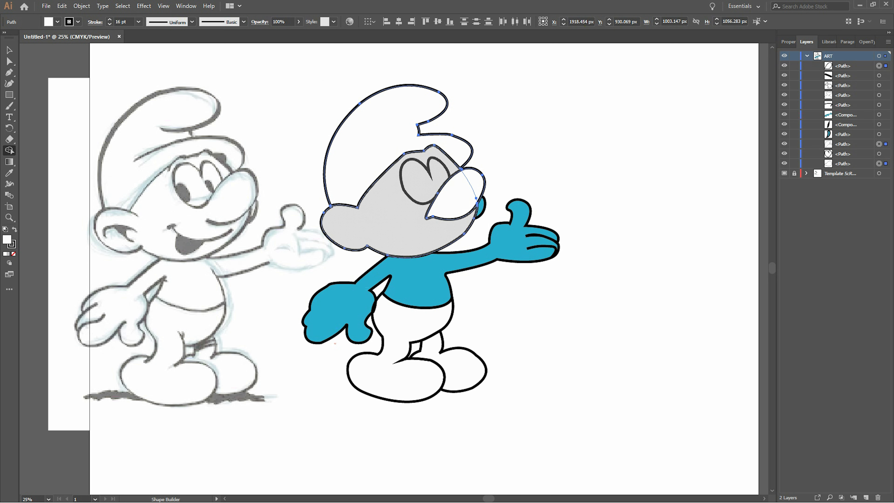
key(ctrl+shift+bracketleft)
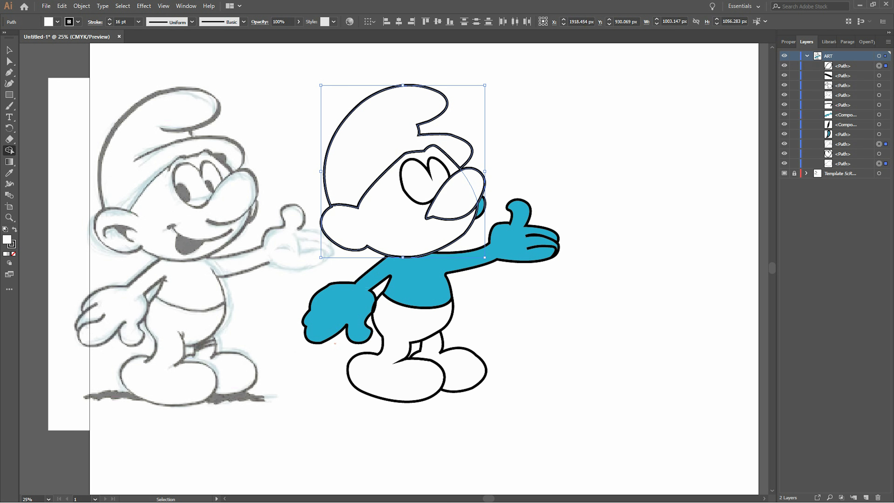
key(v)
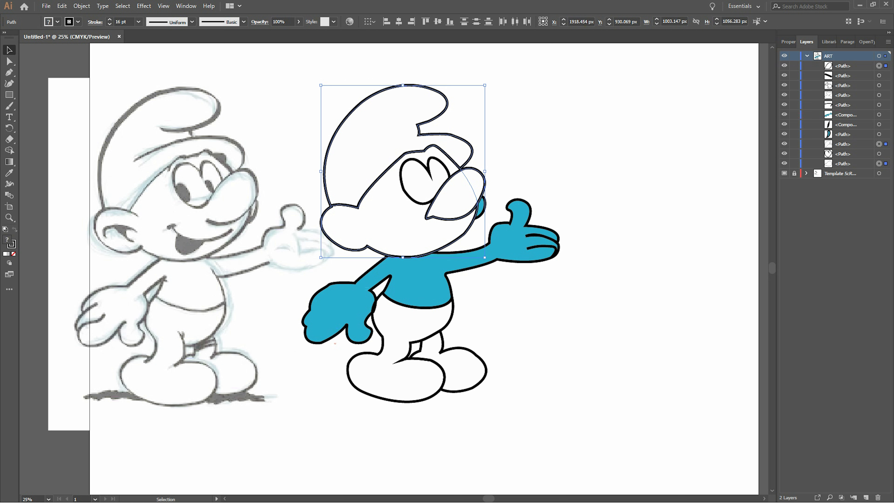
key(ctrl+shift+a)
Step: Draw a closed Pen polygon over the nose's pointed lower-left corner and set its fill to None
key(p)
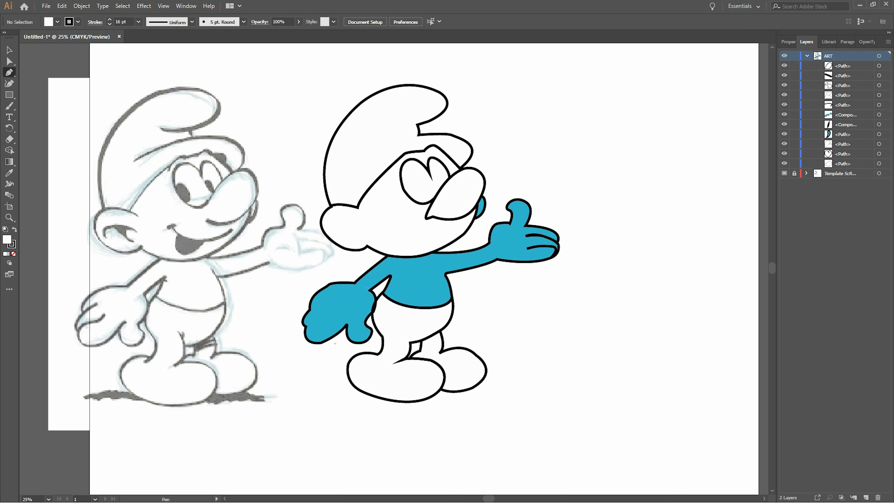
click(604, 203)
key(ctrl+z)
click(435, 196)
drag(442, 224, 439, 230)
click(413, 212)
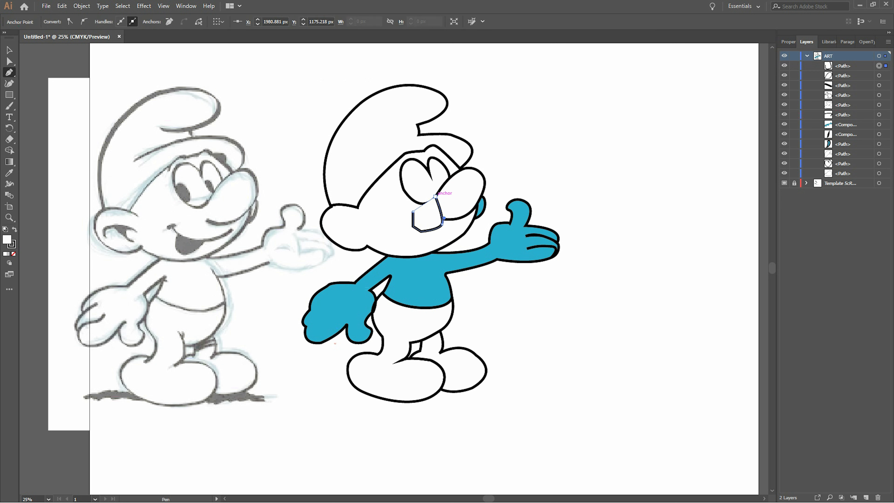
double_click(7, 239)
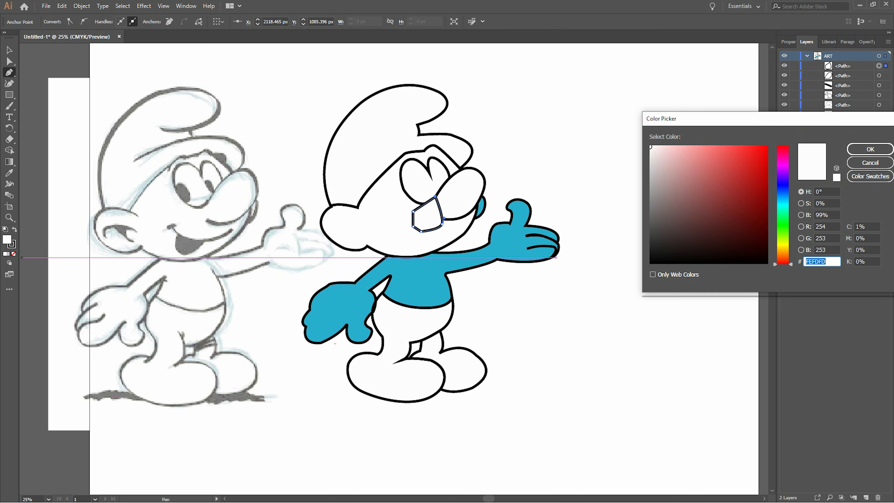
key(Return)
click(792, 41)
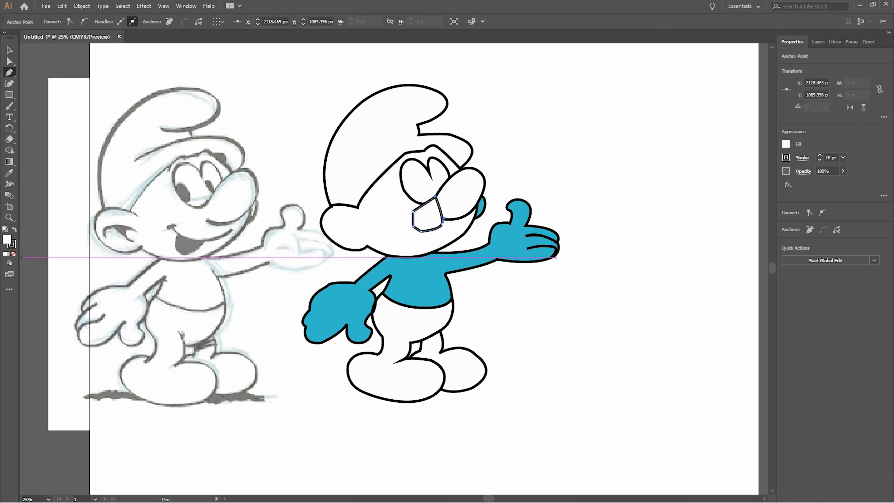
click(785, 144)
click(684, 177)
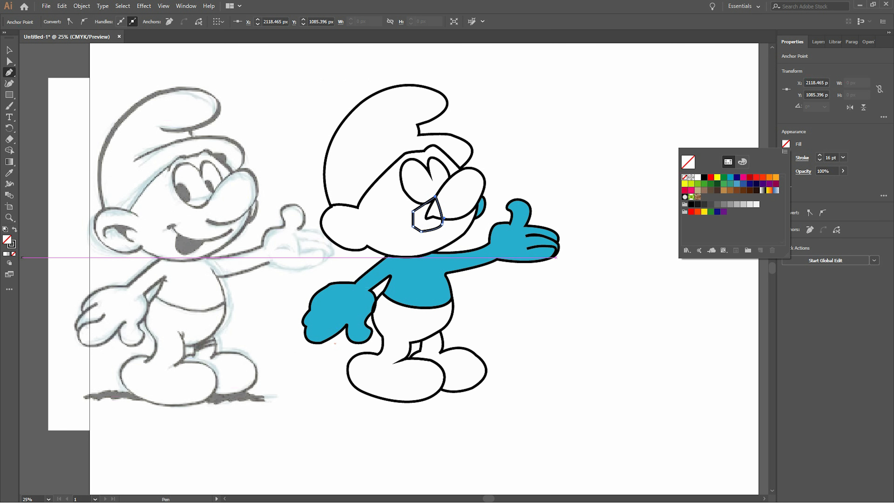
key(Escape)
key(v)
click(352, 124)
click(387, 252)
click(785, 144)
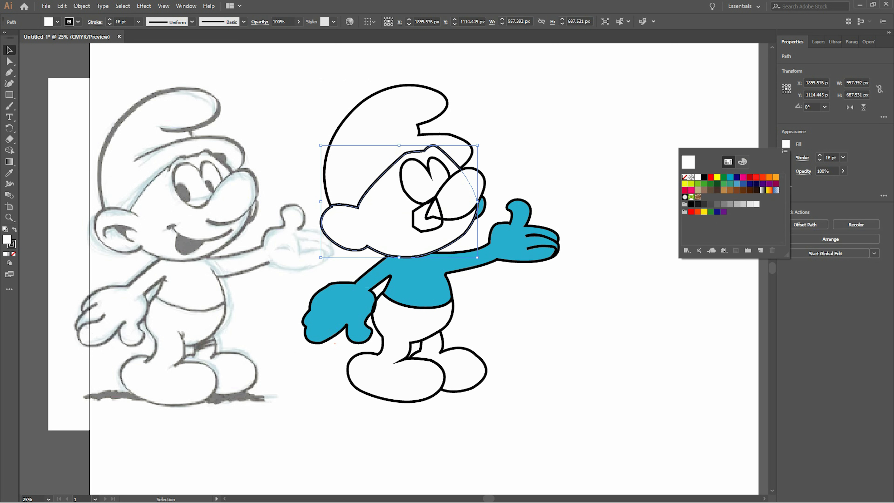
key(Escape)
key(ctrl+shift+a)
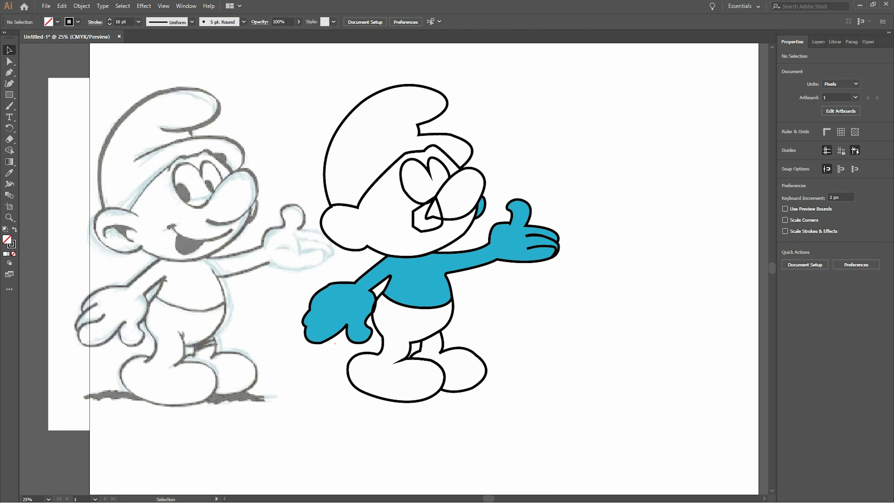
Step: Cut away the nose's pointed corner inside the helper polygon with Shape Builder, leaving an open nose-and-cheek line
click(471, 213)
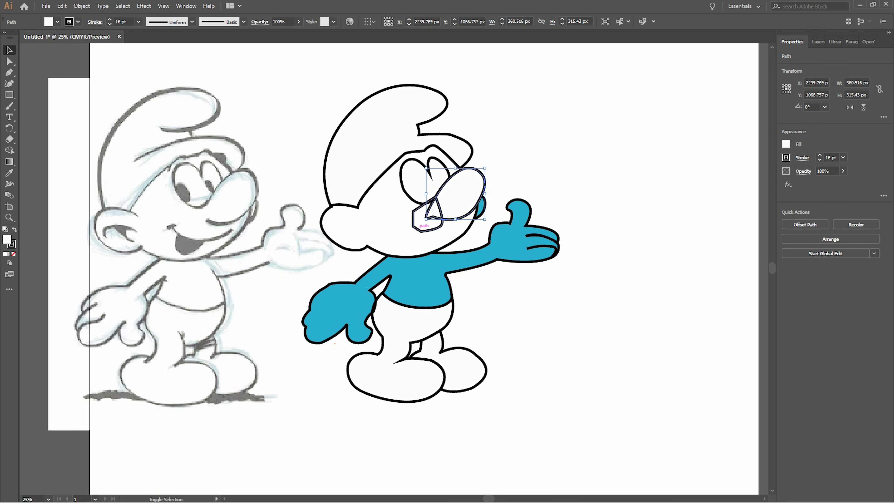
shift+click(338, 240)
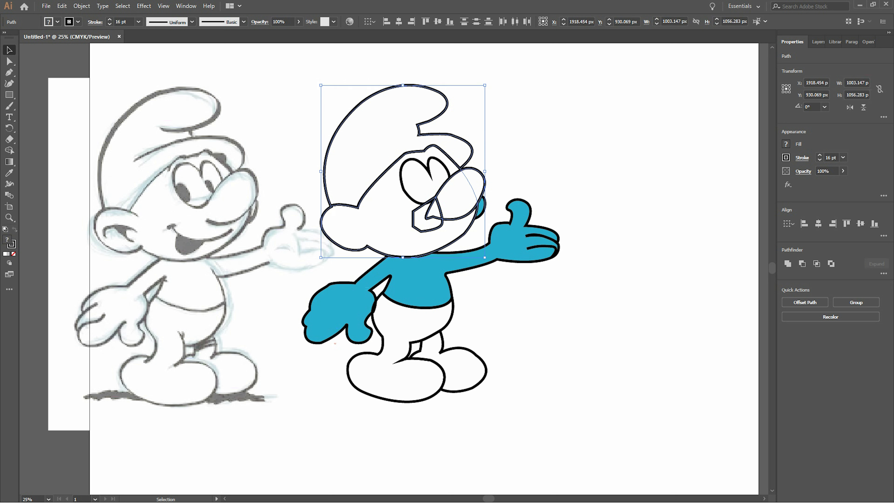
key(shift+m)
click(428, 213)
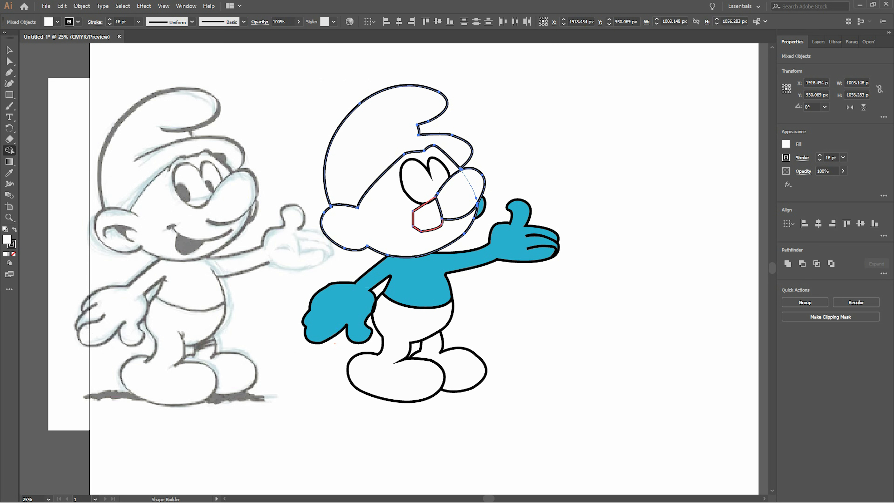
drag(428, 213, 373, 197)
key(v)
key(ctrl+shift+a)
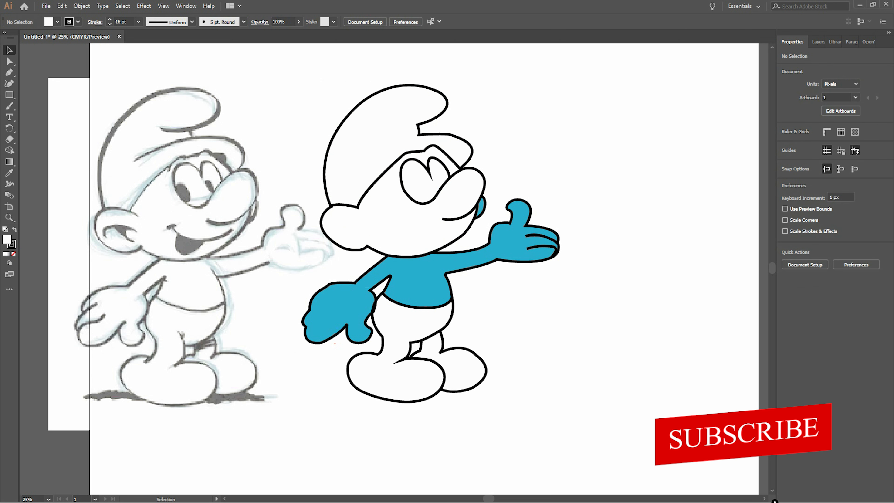
Step: Hide the template sketch and fill the face and nose with the blue sampled from the torso
key(F7)
key(ctrl+shift+w)
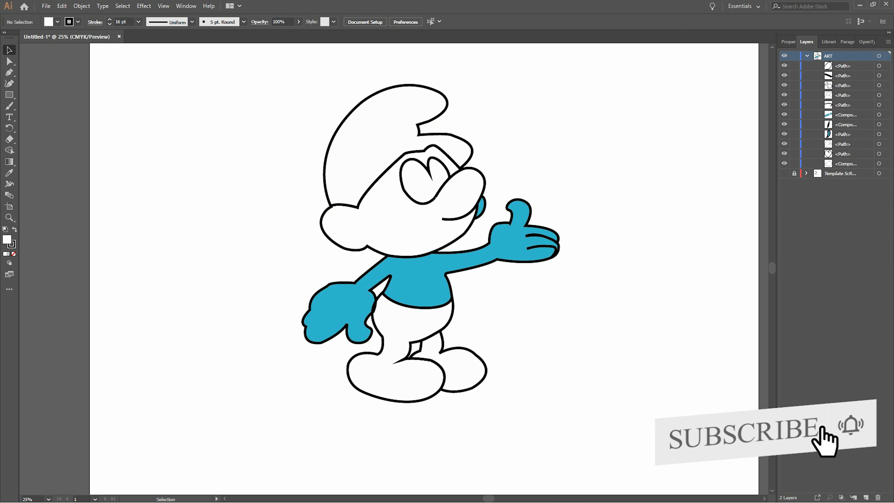
click(368, 246)
shift+click(465, 216)
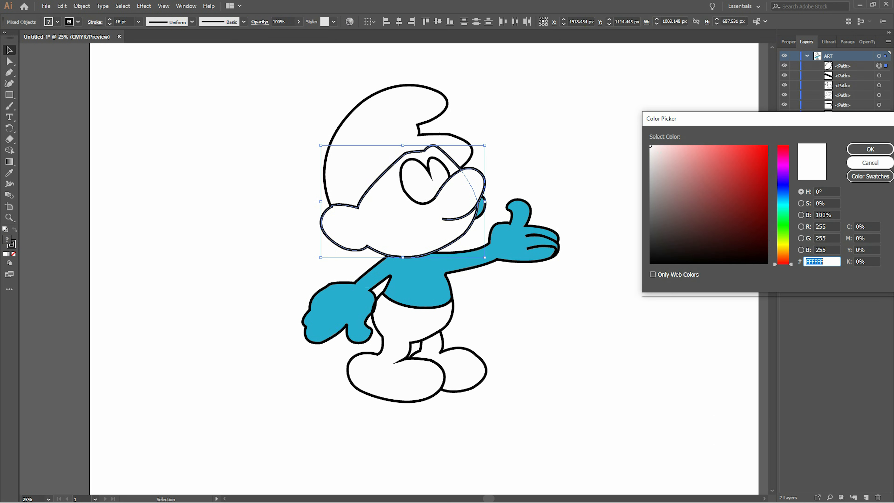
key(Escape)
key(i)
click(416, 282)
key(v)
key(ctrl+shift+a)
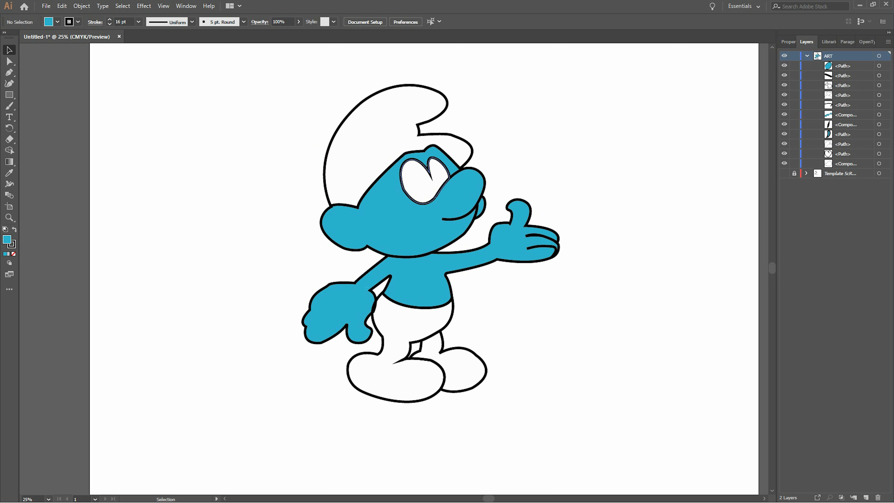
Step: Show the template sketch again and draw a tilted ellipse of about 88 by 142 px over its left pupil
click(421, 185)
key(ctrl+shift+a)
click(785, 173)
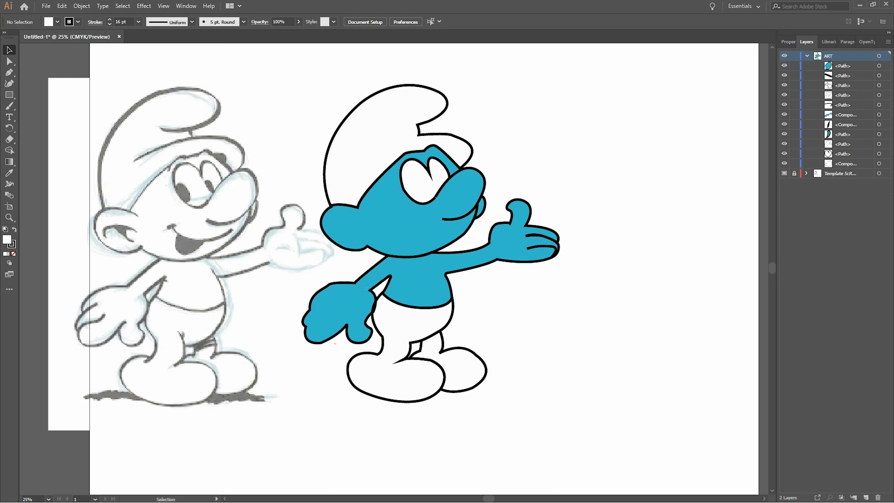
click(9, 72)
drag(9, 95, 42, 113)
mouse_move(176, 183)
mouse_down()
mouse_move(190, 207)
mouse_move(168, 184)
mouse_up()
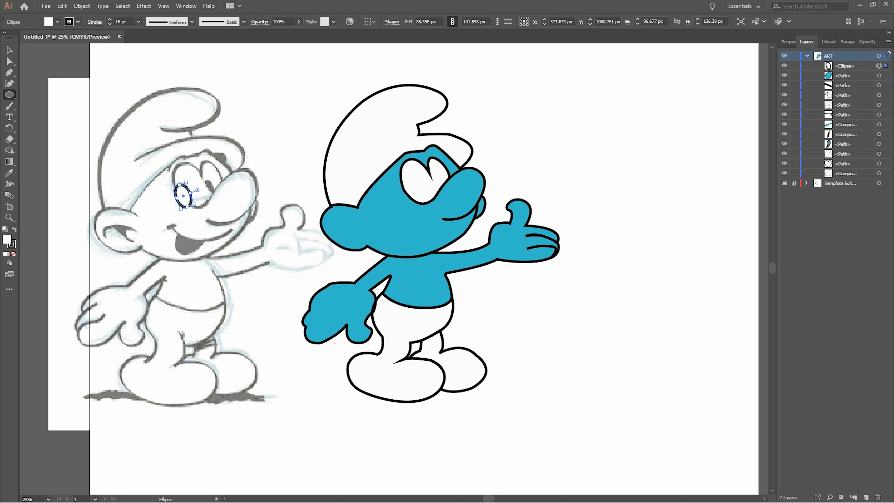
Step: Remove the pupil ellipse's fill and align it over the left pupil in the sketch
click(786, 144)
click(688, 162)
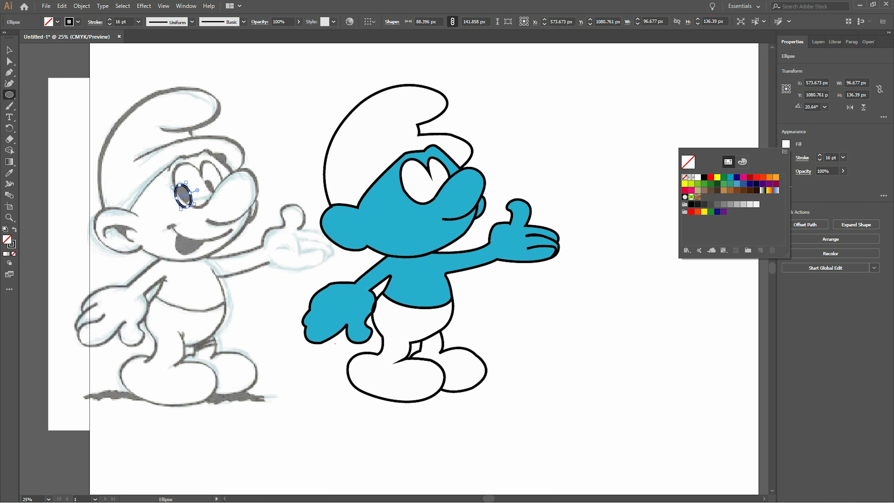
key(Escape)
key(v)
drag(183, 194, 184, 193)
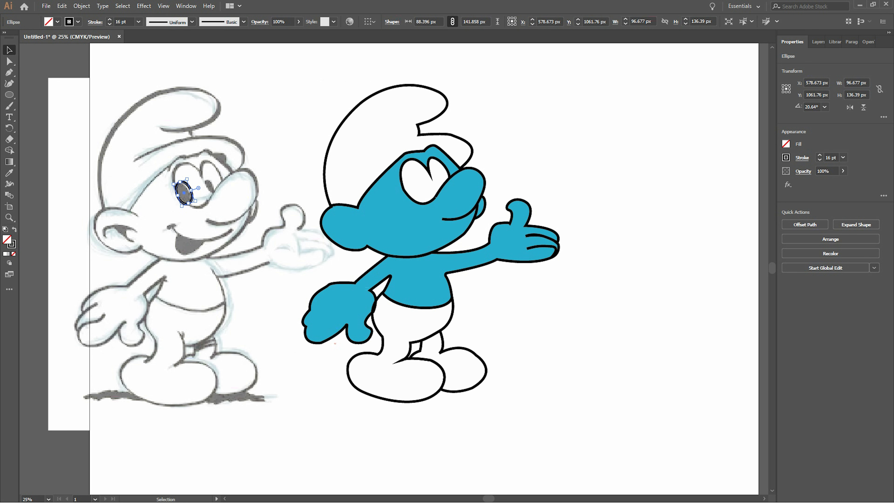
Step: Move the pupil ellipse into the artwork's left eye and rotate it to about 24°
drag(184, 193, 418, 186)
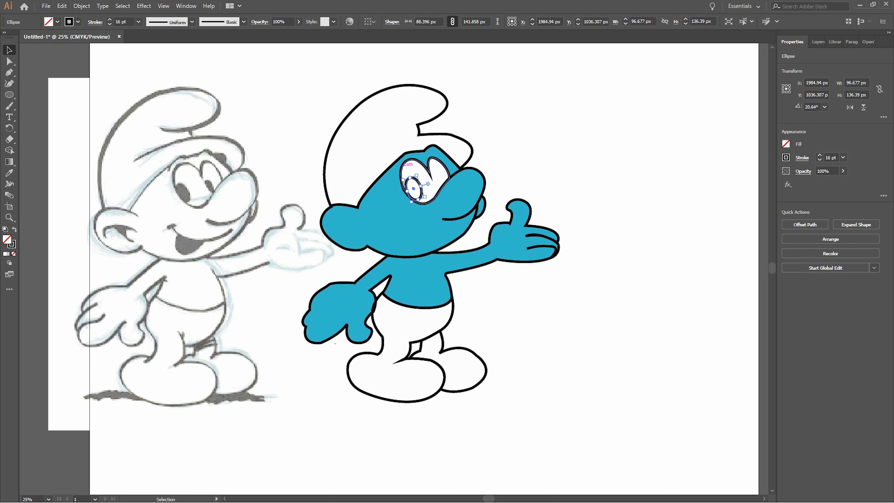
drag(414, 184, 414, 185)
click(415, 185)
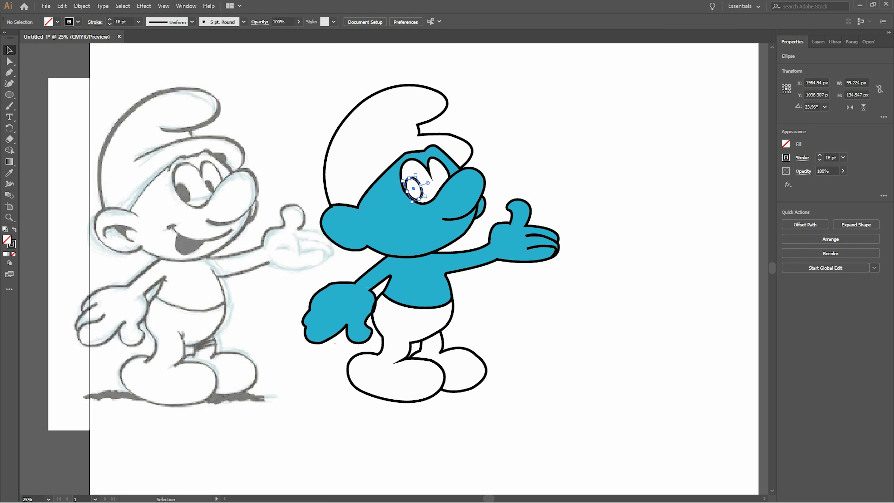
Step: Shorten the notch between the eyes with Direct Selection and place the pupil against the left eye's outer edge
key(a)
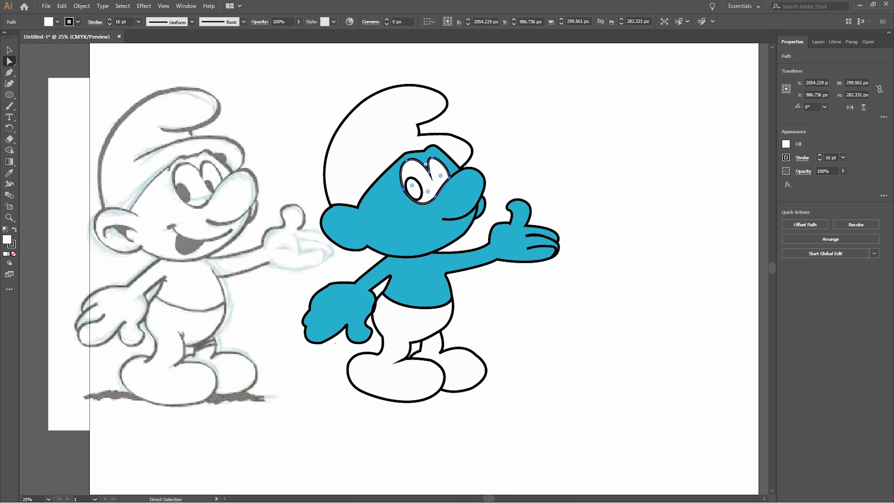
mouse_move(412, 186)
mouse_down()
mouse_move(427, 164)
mouse_move(410, 186)
mouse_up()
key(v)
key(ctrl+shift+a)
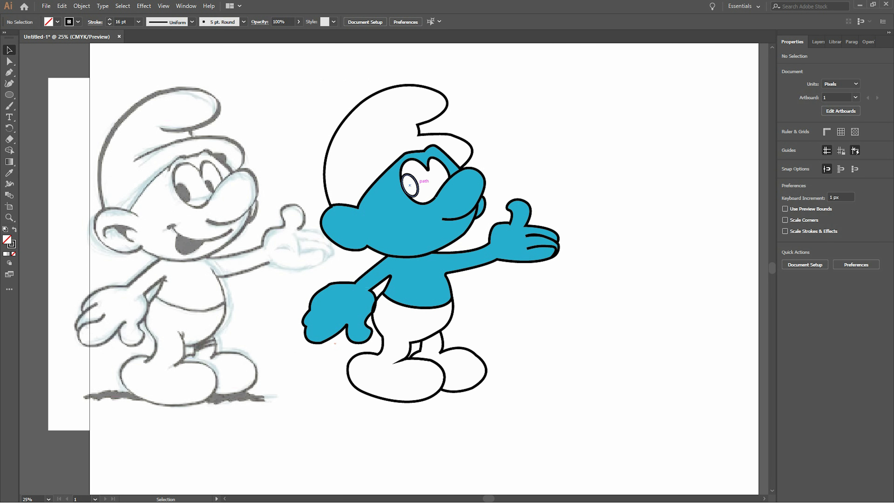
Step: Draw a curved, unfilled Pen line dividing the two eyes from the notch down to the nose
key(p)
click(428, 169)
click(437, 185)
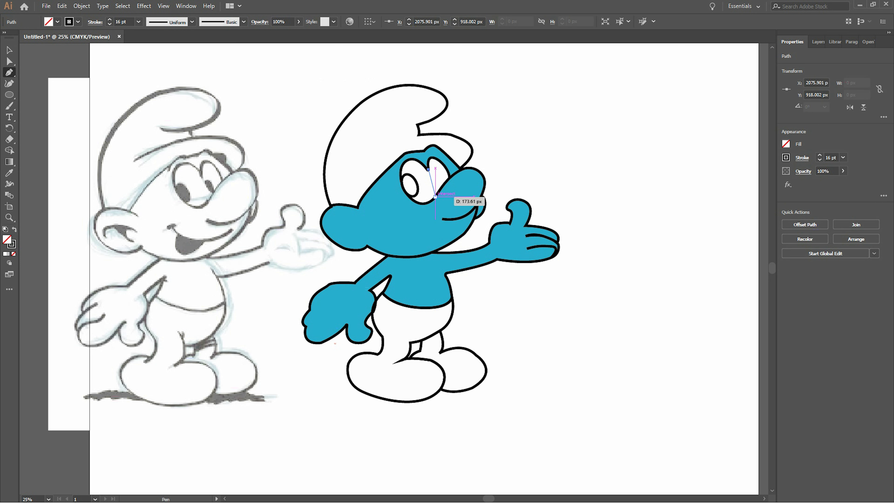
key(ctrl+shift+a)
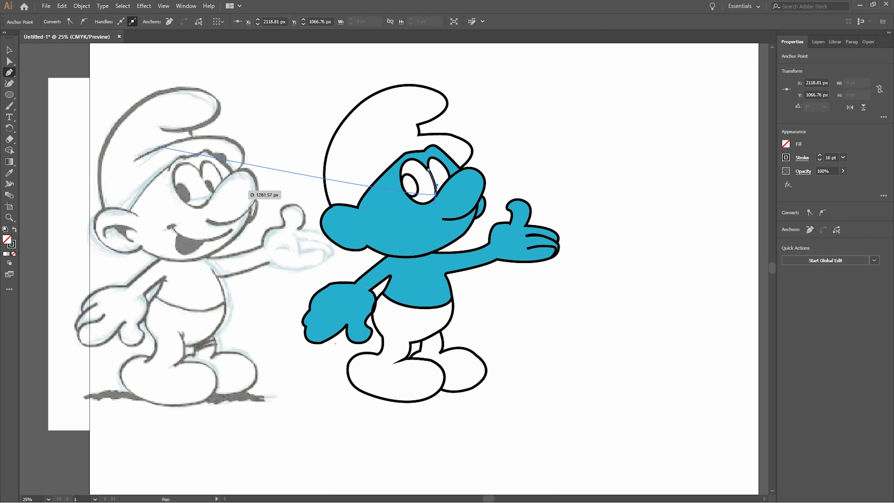
key(v)
click(434, 181)
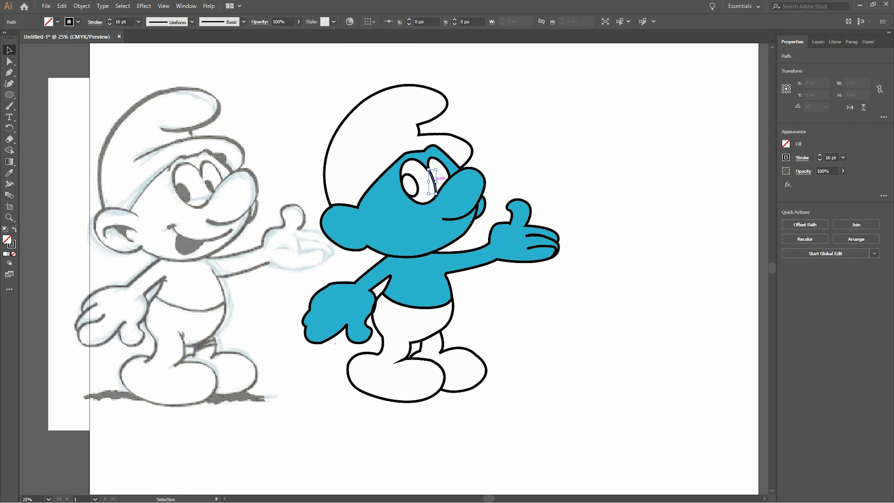
drag(436, 194, 436, 197)
key(ctrl+shift+a)
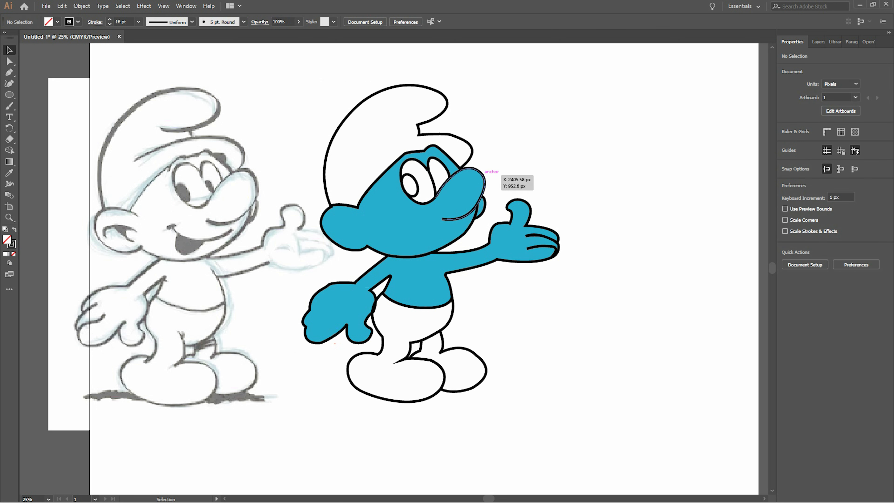
Step: Shift the nose outline slightly left so it meets the line dividing the eyes
click(482, 176)
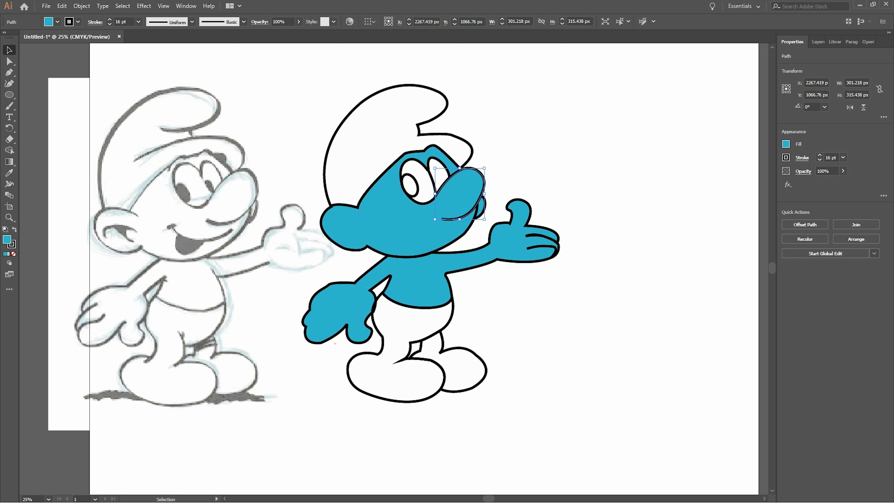
key(ctrl+shift+a)
drag(434, 195, 434, 195)
key(ctrl+shift+a)
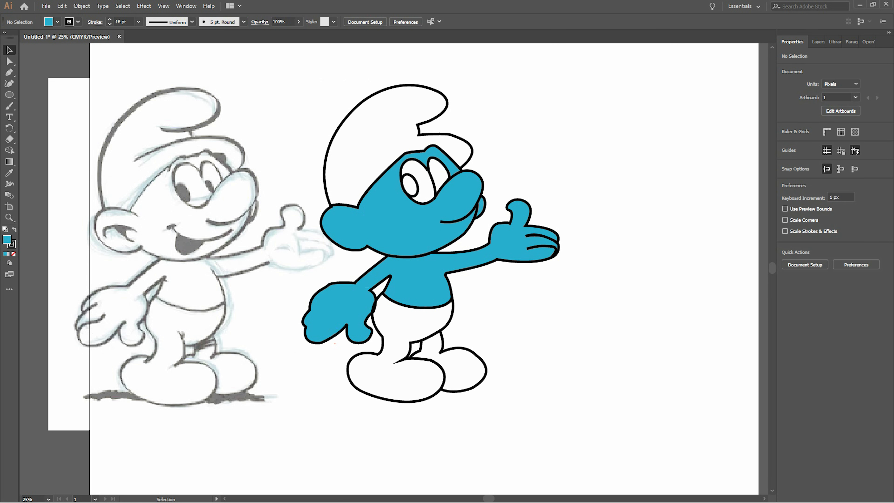
Step: Duplicate the left pupil into the right eye and scale the copy down to about 55 by 96 px
key(a)
click(416, 184)
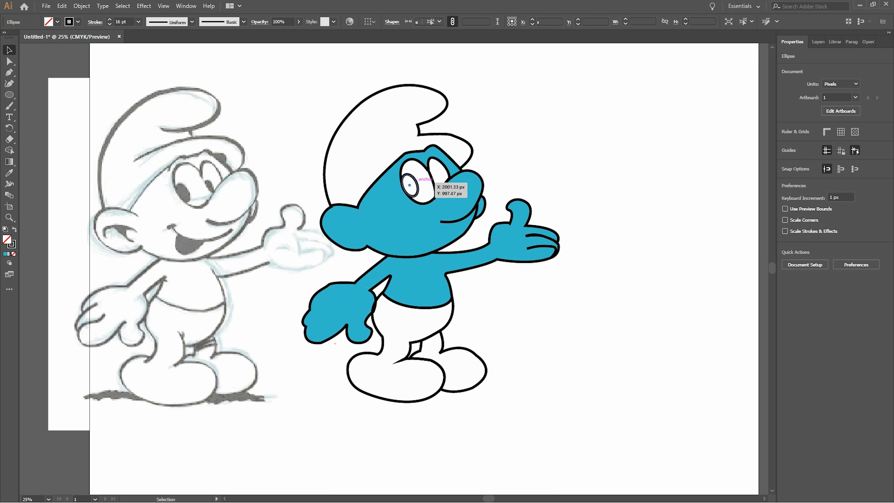
drag(416, 184, 438, 169)
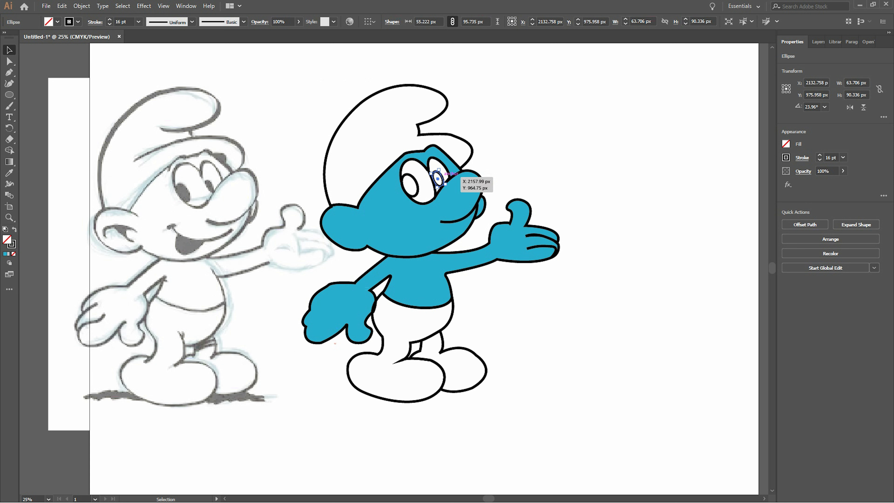
Step: Try moving the right eye's pupil copy outside the face beside the nose and enlarging it there
key(ctrl+shift+a)
click(438, 177)
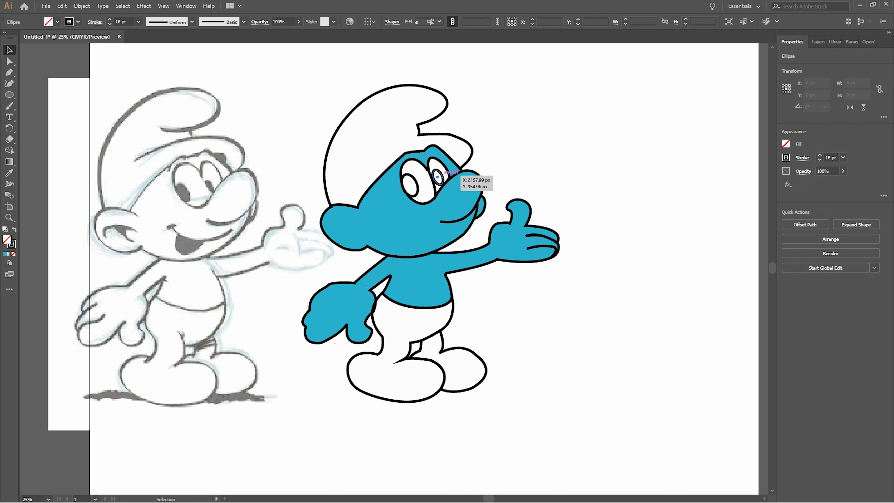
drag(438, 177, 503, 164)
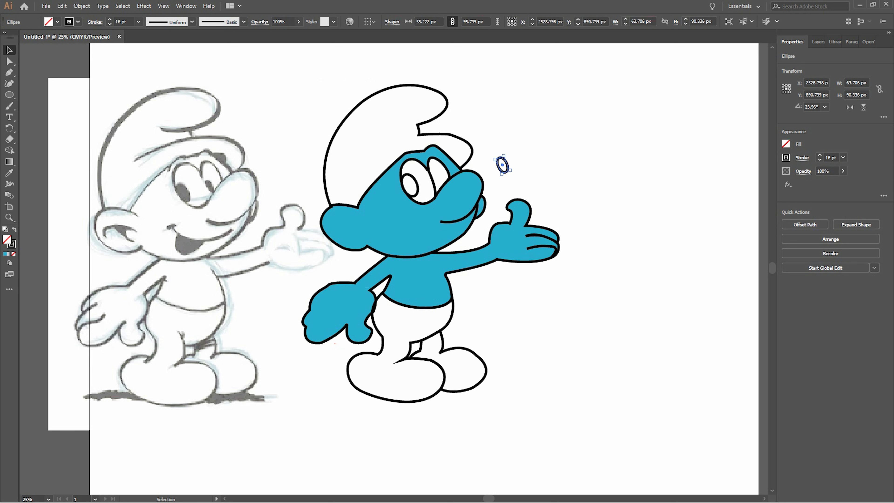
key(ctrl+t)
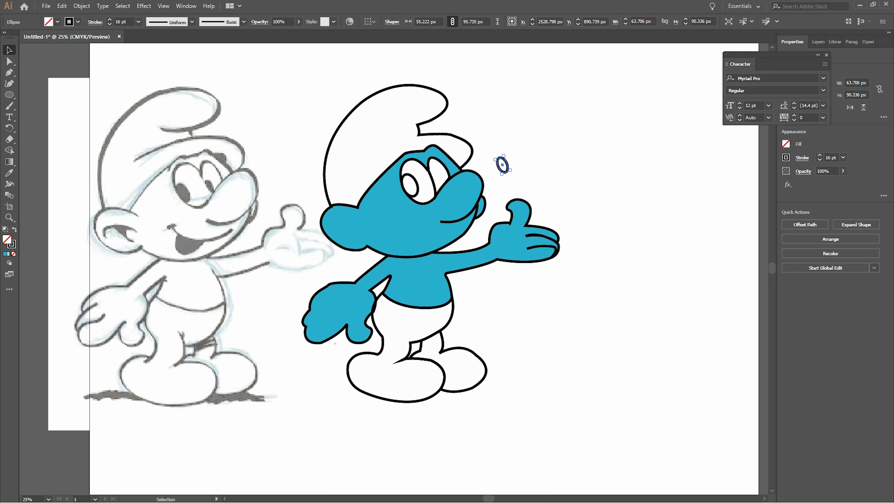
drag(510, 169, 528, 178)
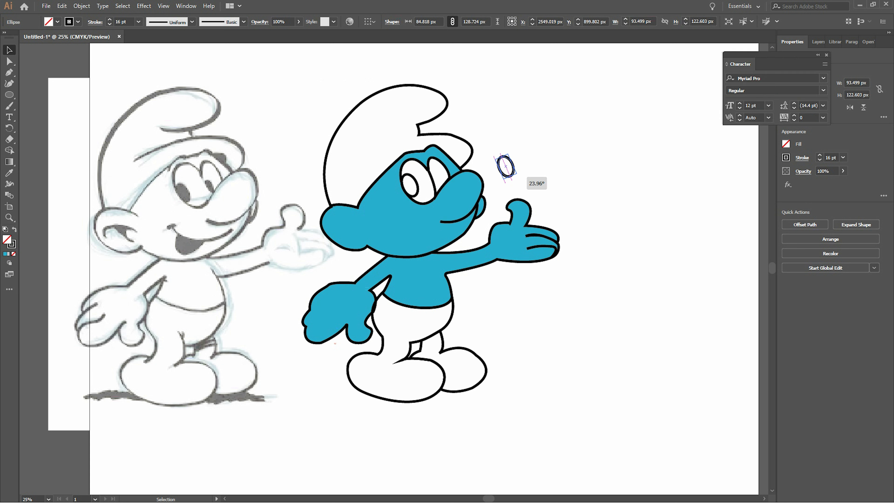
Step: Undo the enlargement, the move and the duplication of the right pupil
key(ctrl+z)
key(ctrl+z)
key(ctrl+z)
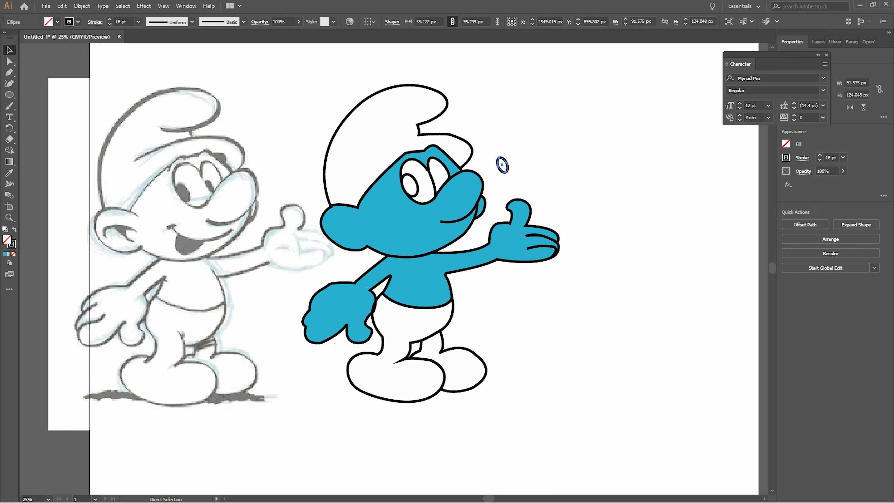
key(ctrl+z)
key(ctrl+shift+a)
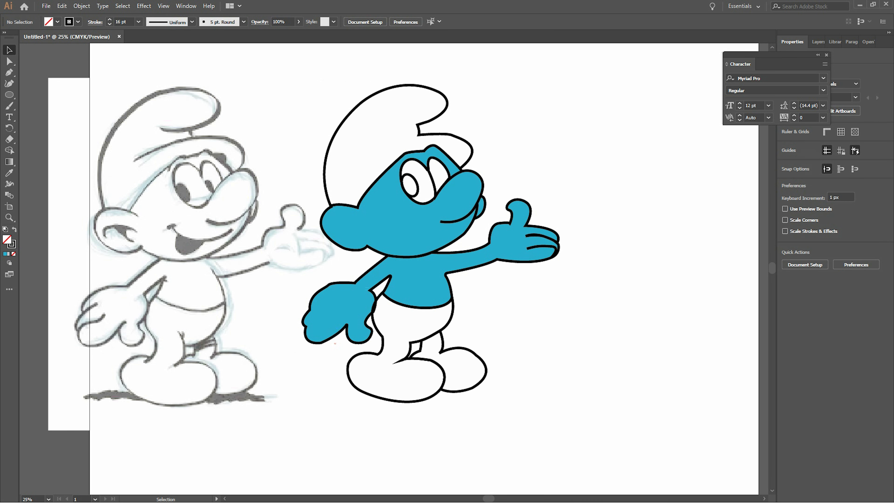
Step: Draw an unfilled ellipse over the sketch's right pupil, set its stroke to 6 pt, and tilt and scale it to about 46 by 115 px
key(p)
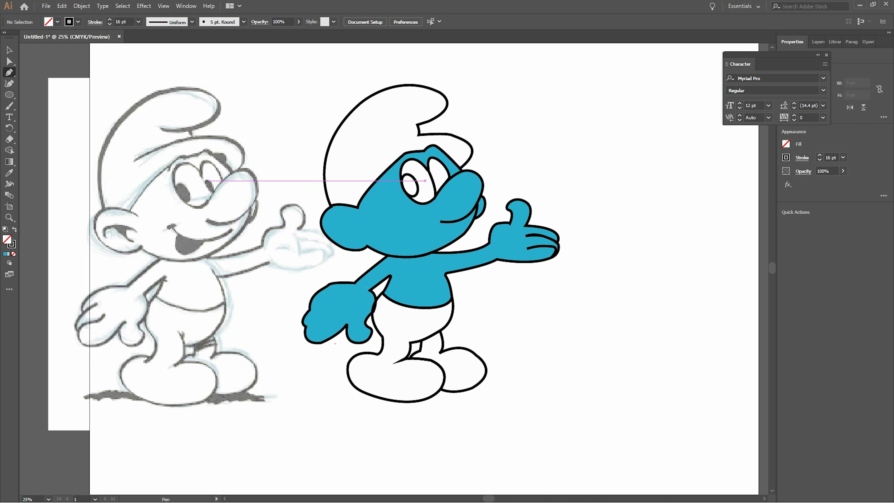
key(l)
drag(206, 182, 212, 198)
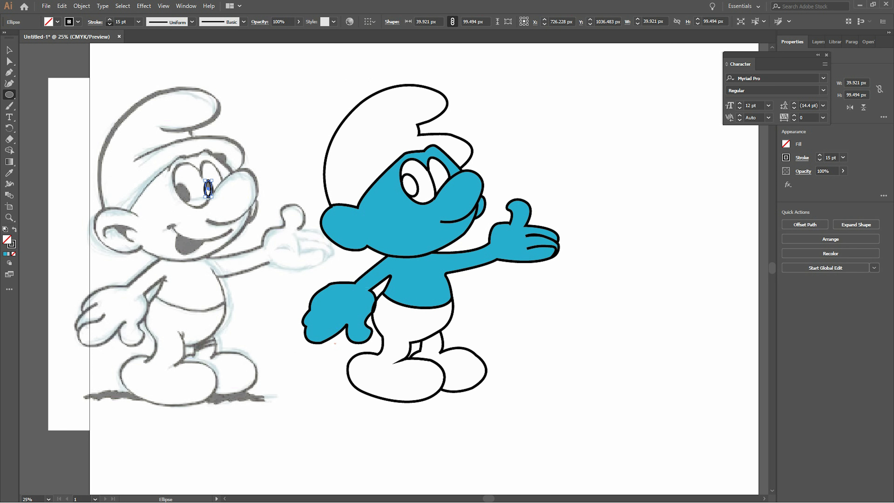
key(v)
click(209, 190)
drag(210, 193, 220, 204)
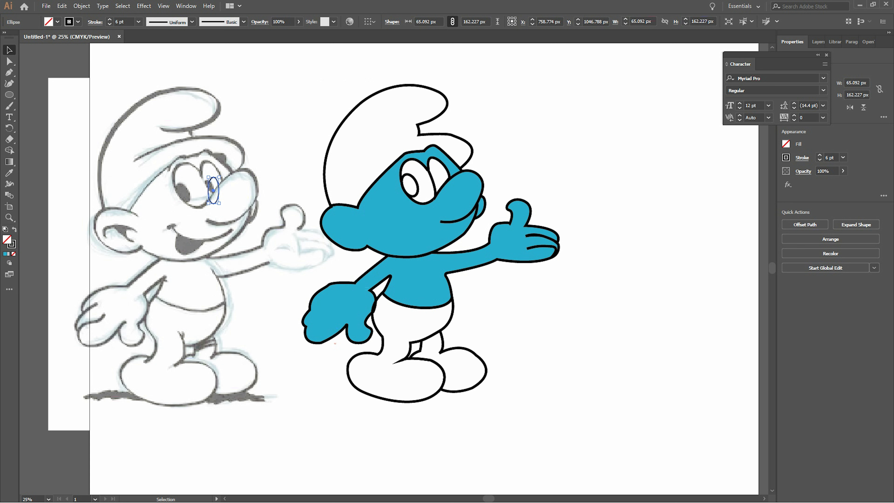
key(r)
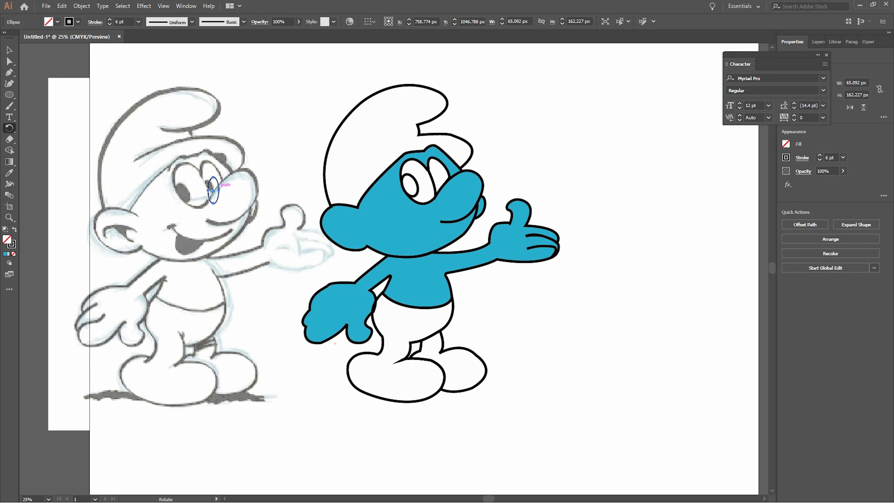
key(v)
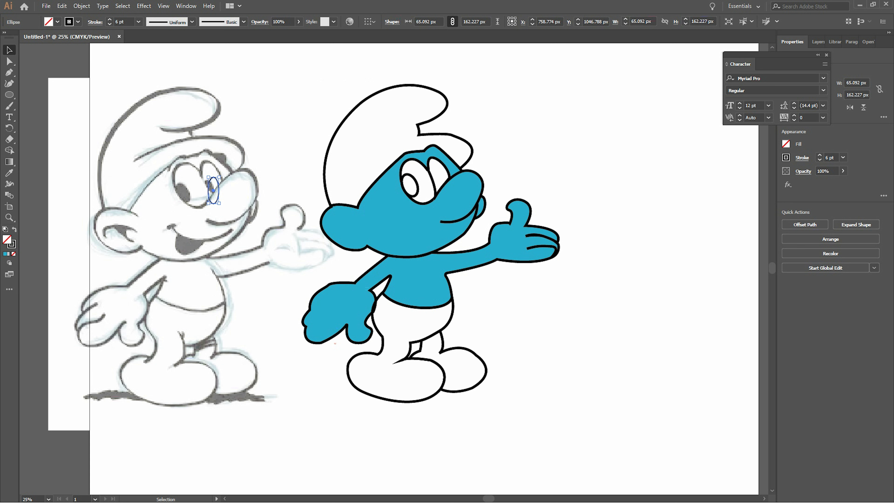
drag(219, 204, 246, 212)
mouse_move(212, 176)
mouse_down()
mouse_move(212, 187)
mouse_move(211, 176)
mouse_up()
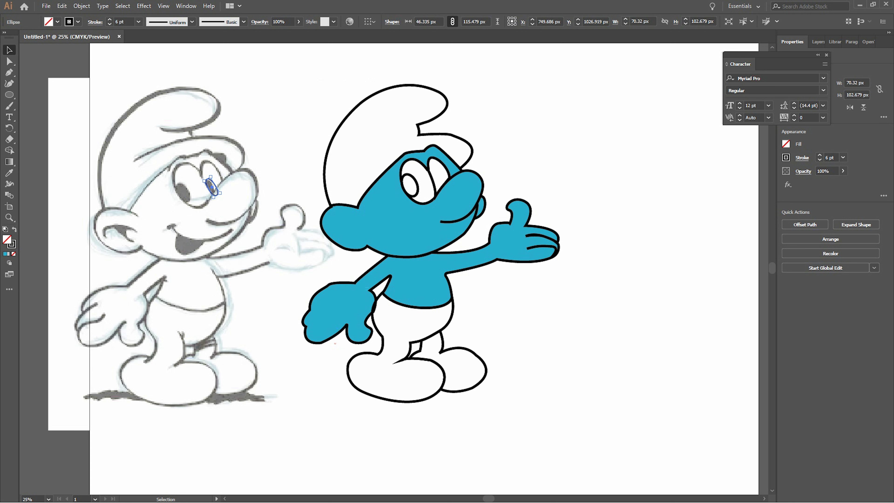
Step: Try the tilted ellipse in the coloured figure's right eye, then remove it
drag(211, 184, 440, 179)
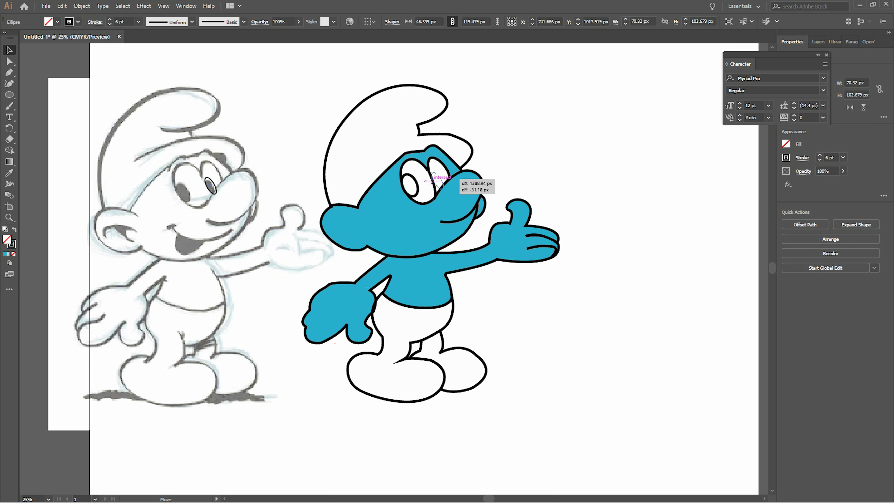
drag(440, 179, 438, 180)
key(ctrl+shift+a)
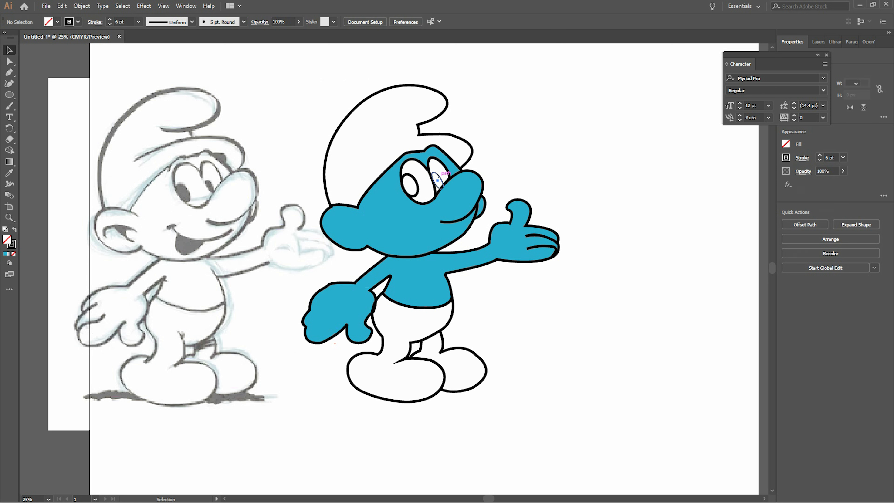
click(437, 181)
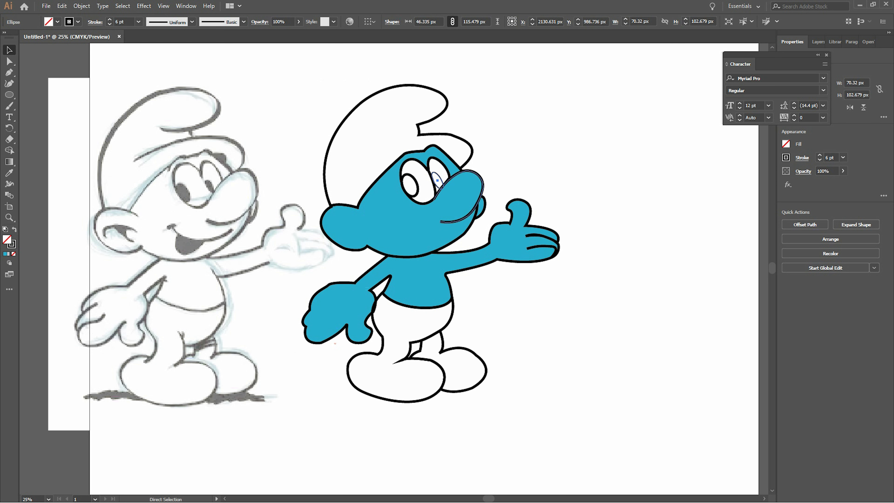
key(ctrl+shift+a)
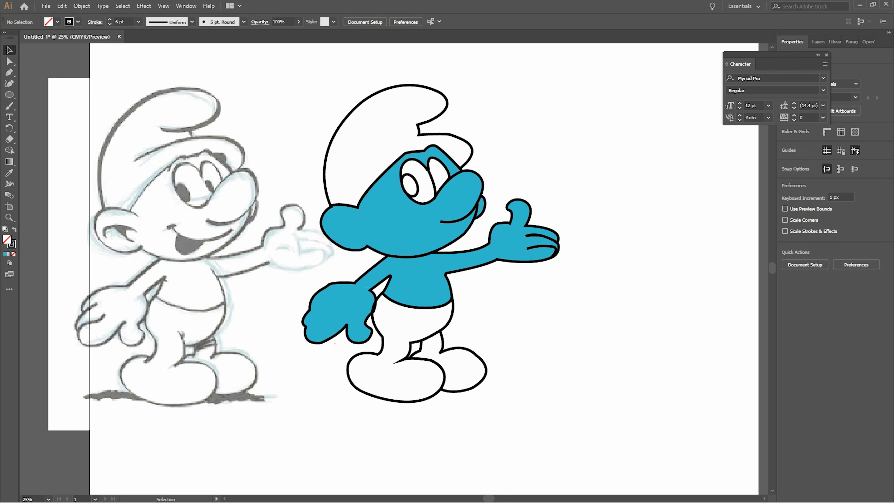
Step: Duplicate the left pupil into the right eye beside the dividing line and scale the copy to about 60 by 97 px
key(p)
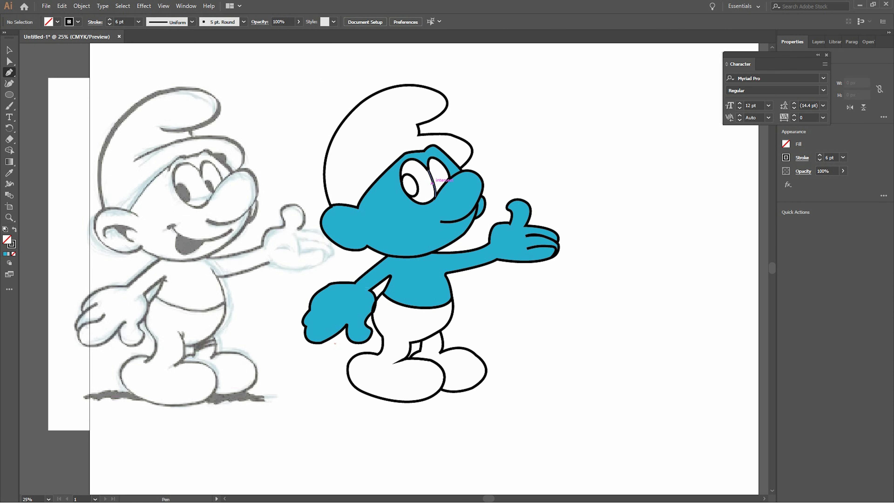
scroll(433, 182, up, 4)
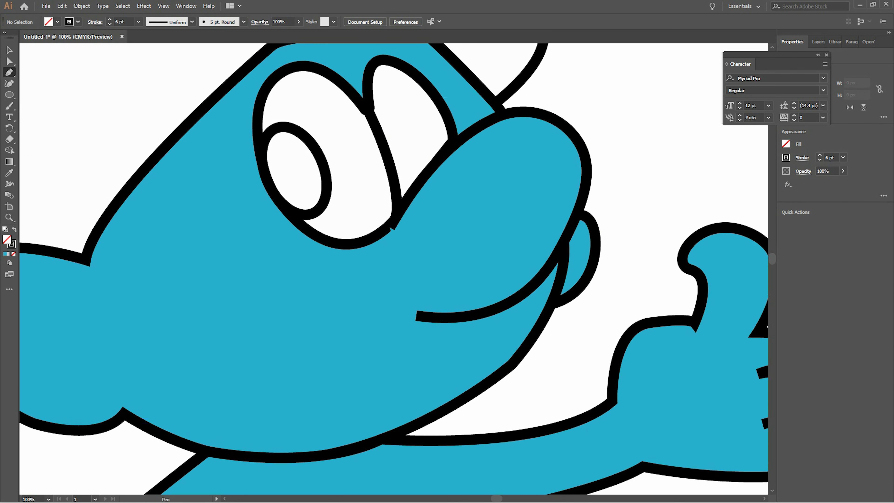
key(v)
click(296, 169)
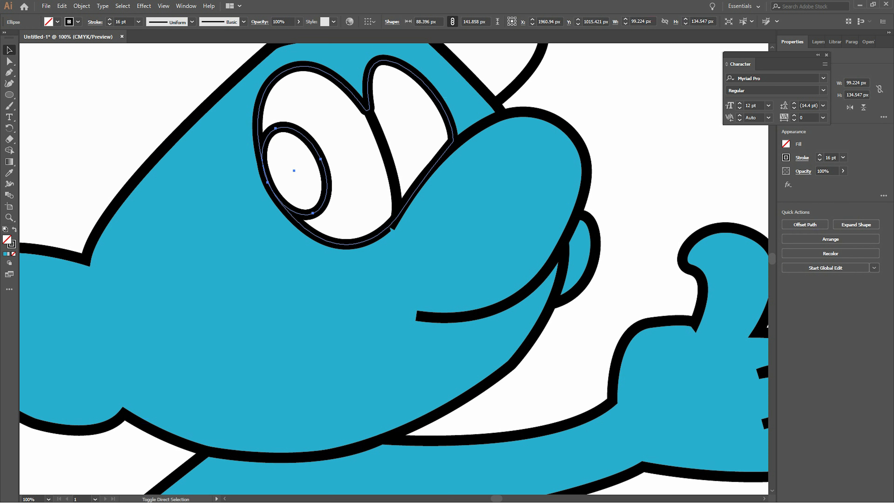
drag(281, 193, 388, 172)
drag(419, 91, 414, 119)
drag(403, 193, 400, 170)
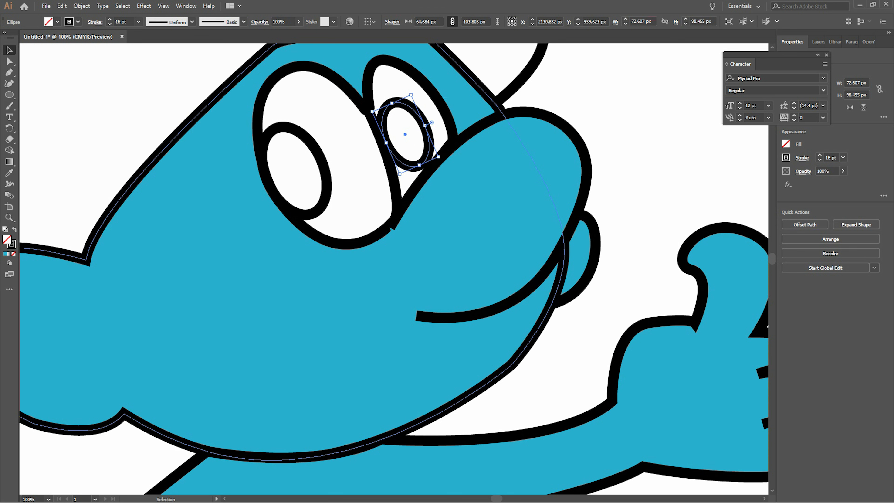
drag(411, 95, 410, 100)
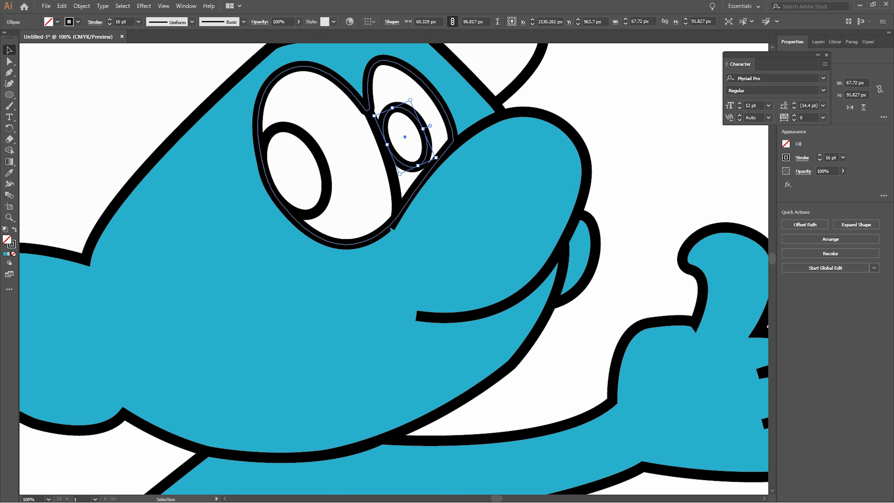
key(ctrl+shift+a)
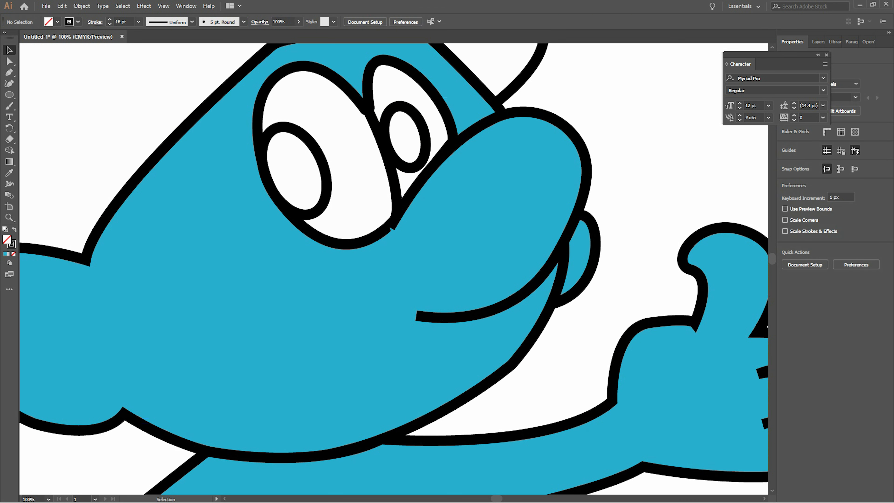
Step: Close the Character panel and fill the left eye's pupil with black
scroll(640, 167, down, 4)
scroll(599, 169, right, 1)
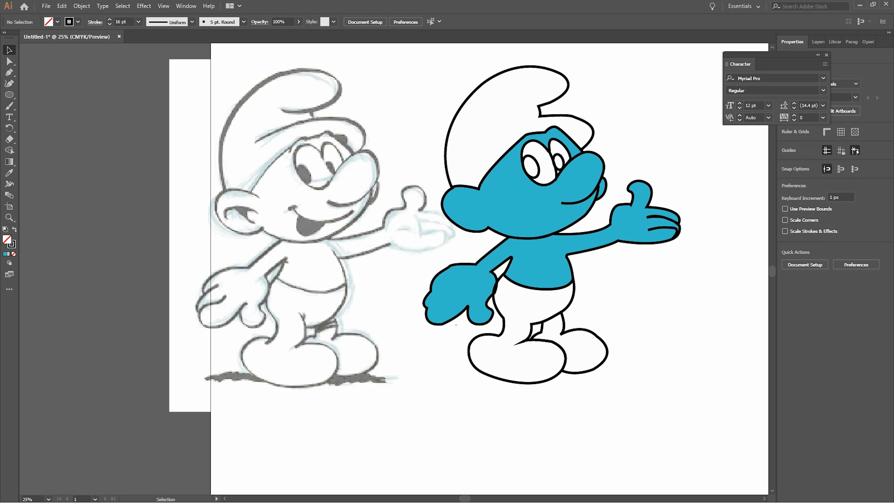
click(524, 165)
double_click(6, 239)
click(869, 149)
click(725, 183)
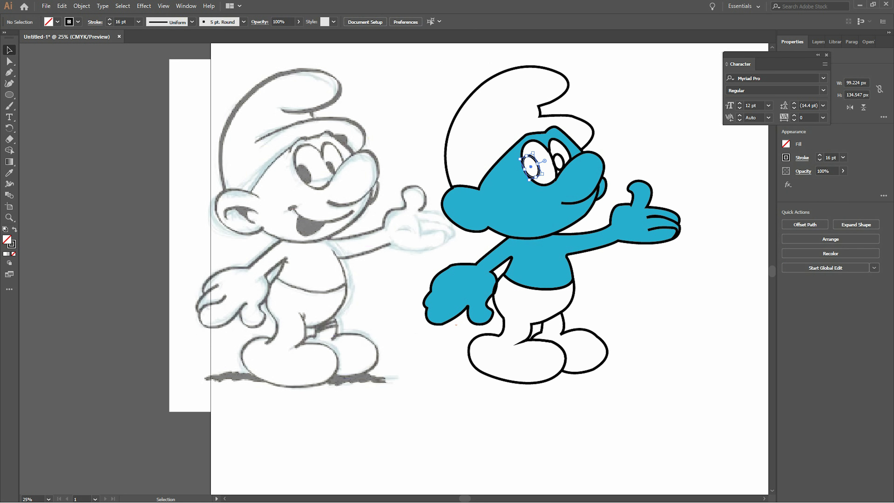
key(ctrl+t)
click(531, 166)
click(786, 144)
click(689, 162)
key(ctrl+shift+a)
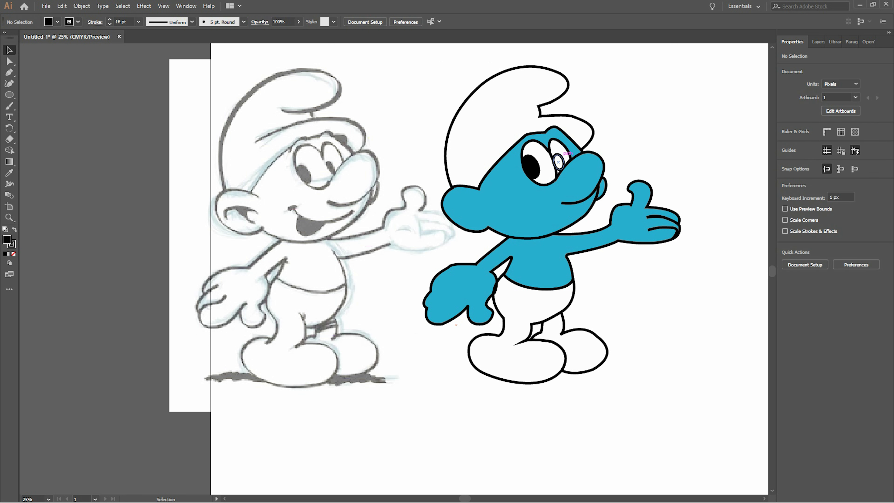
Step: Fill the right eye's pupil with black
click(558, 162)
click(786, 144)
click(688, 162)
key(ctrl+shift+a)
Step: Draw the short curved crease at the left corner of the sketch's mouth with the Pen tool
scroll(83, 86, up, 2)
scroll(84, 87, down, 7)
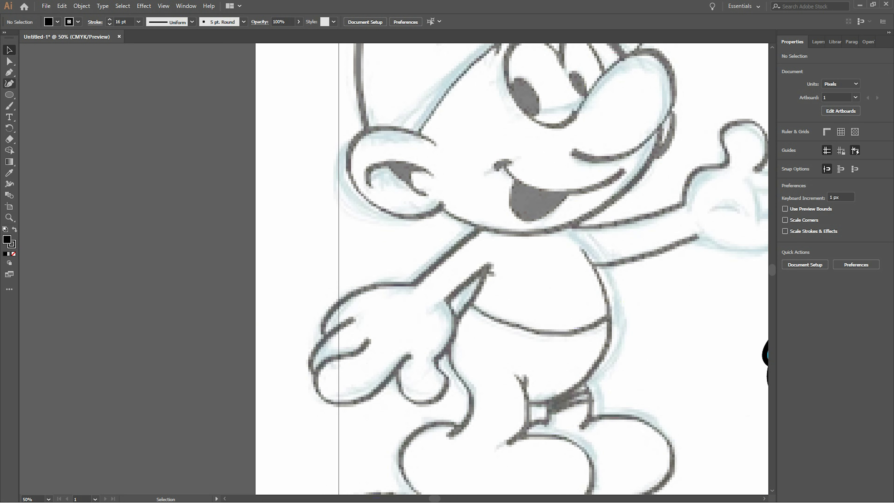
click(9, 73)
click(496, 168)
mouse_move(513, 161)
mouse_down()
mouse_move(522, 157)
mouse_move(526, 166)
mouse_up()
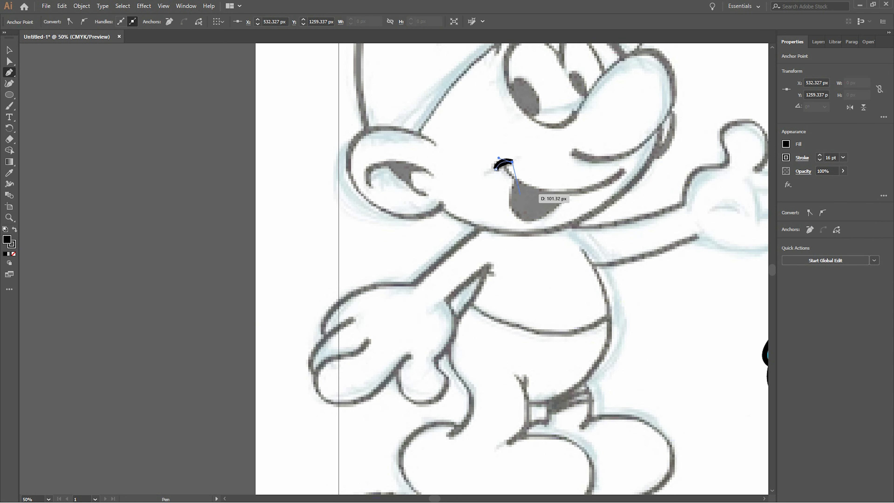
click(9, 50)
Step: Trace the sketch's smile from the mouth corner to the right cheek with a Pen curve and remove its fill
key(p)
click(509, 160)
drag(544, 191, 643, 148)
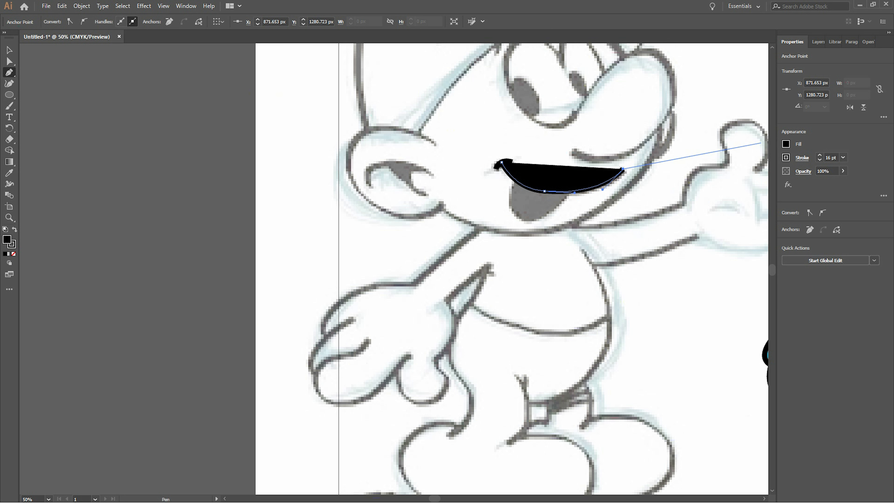
click(786, 144)
click(684, 177)
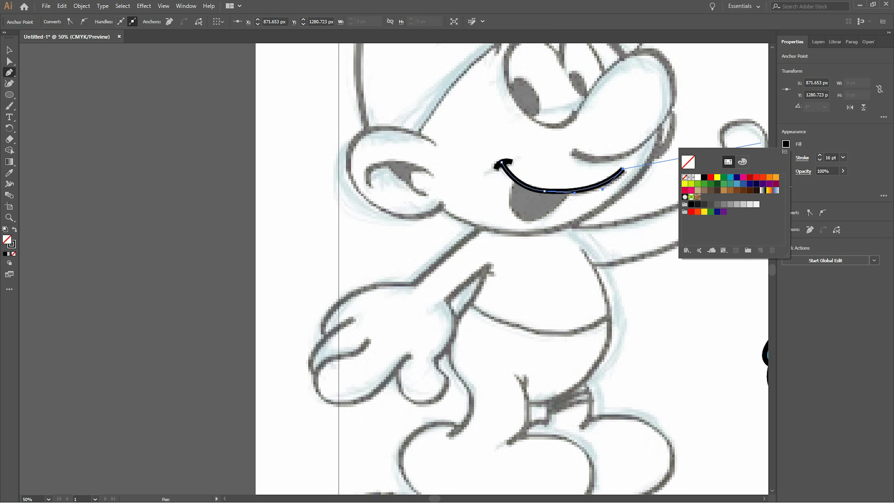
click(9, 50)
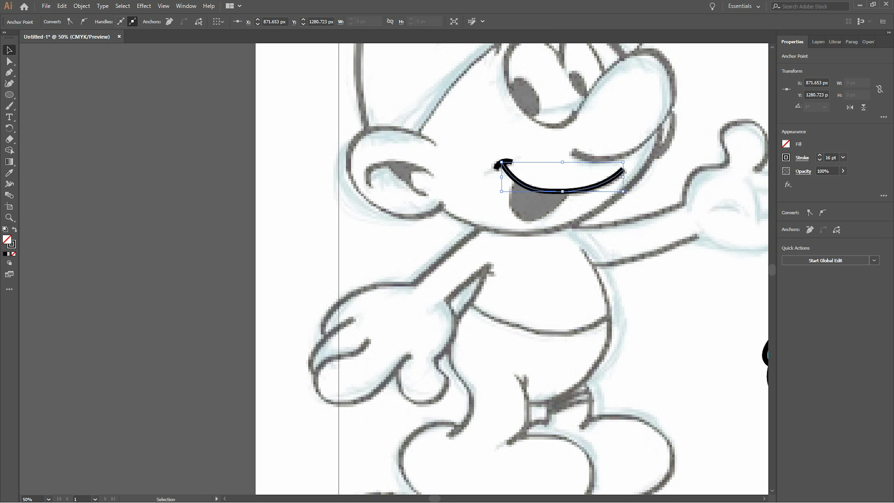
key(ctrl+shift+a)
Step: Draw a closed, unfilled Pen shape around the sketch's open mouth, overlapping the smile line
key(p)
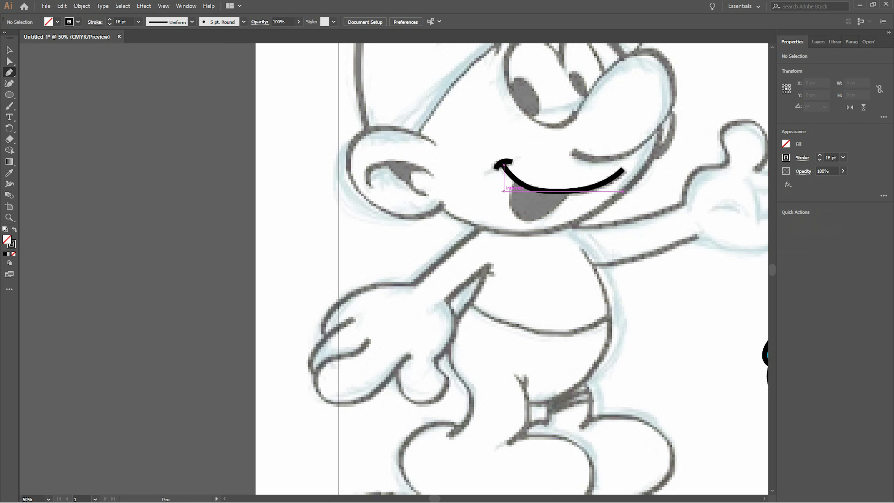
click(514, 179)
drag(531, 223, 564, 211)
drag(553, 211, 548, 172)
click(515, 178)
key(v)
key(ctrl+shift+a)
Step: Move the traced mouth crease, smile curve and open-mouth shape from the sketch onto the coloured face
key(ctrl+minus)
key(ctrl+minus)
key(ctrl+minus)
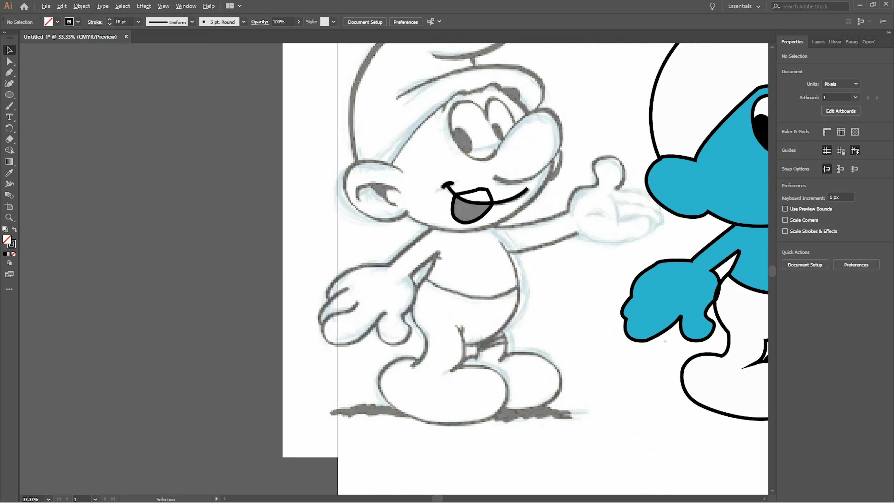
drag(415, 218, 574, 222)
key(ctrl+shift+a)
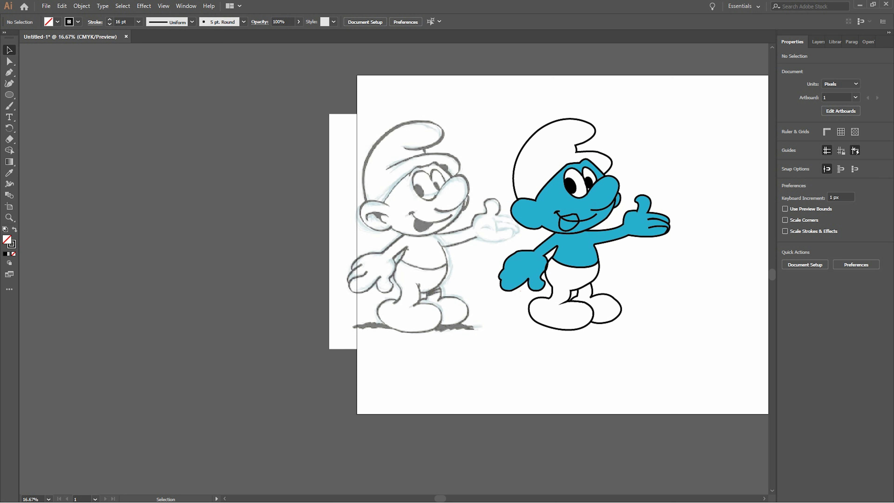
Step: Nudge the smile curve and open-mouth shape 3 px right and rotate both about 8° counterclockwise to fit the face
click(578, 212)
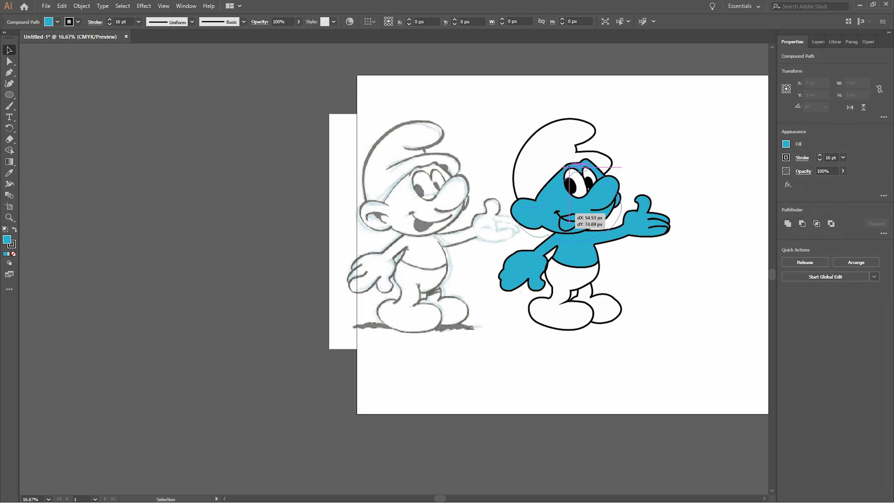
click(592, 217)
click(593, 217)
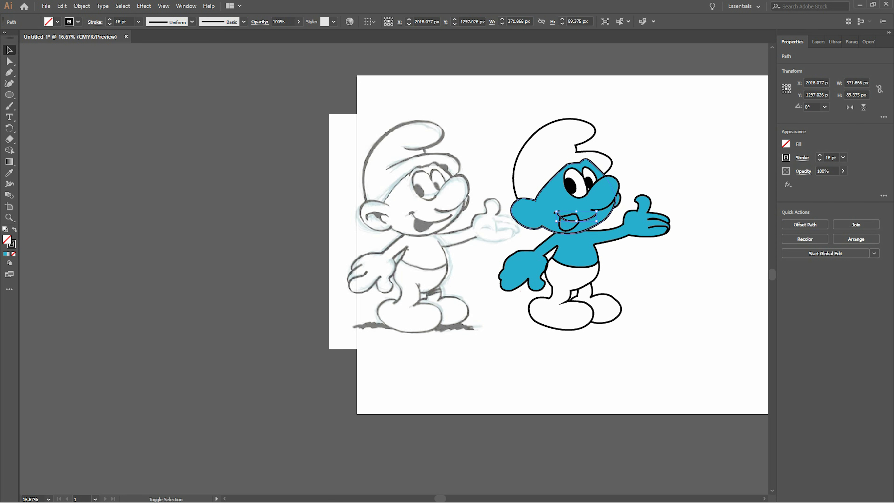
key(Right)
key(Right)
key(Right)
key(Right)
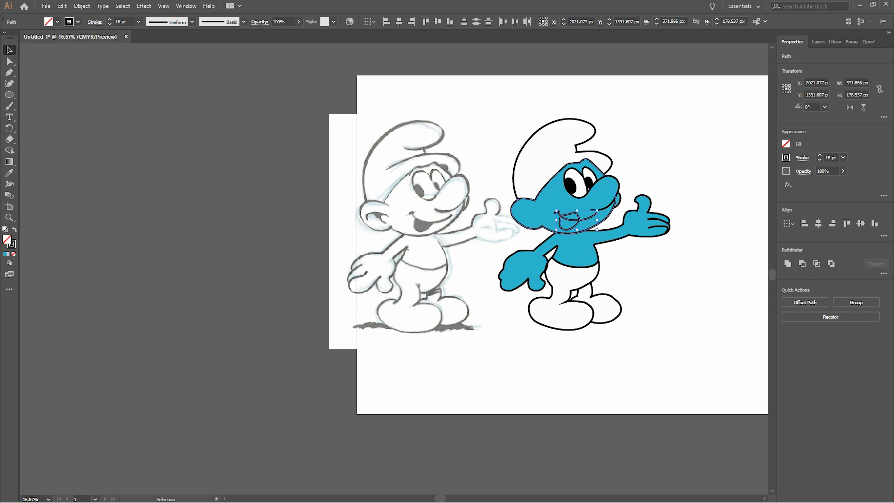
drag(602, 233, 615, 208)
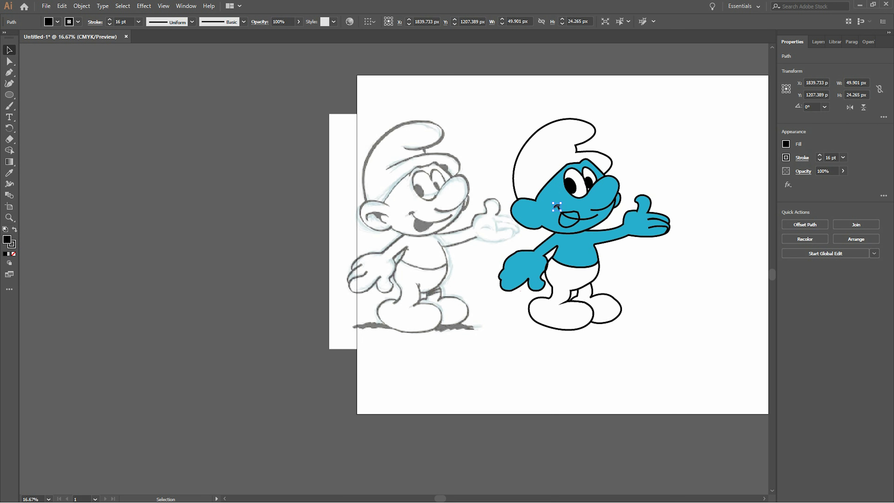
scroll(601, 230, up, 2)
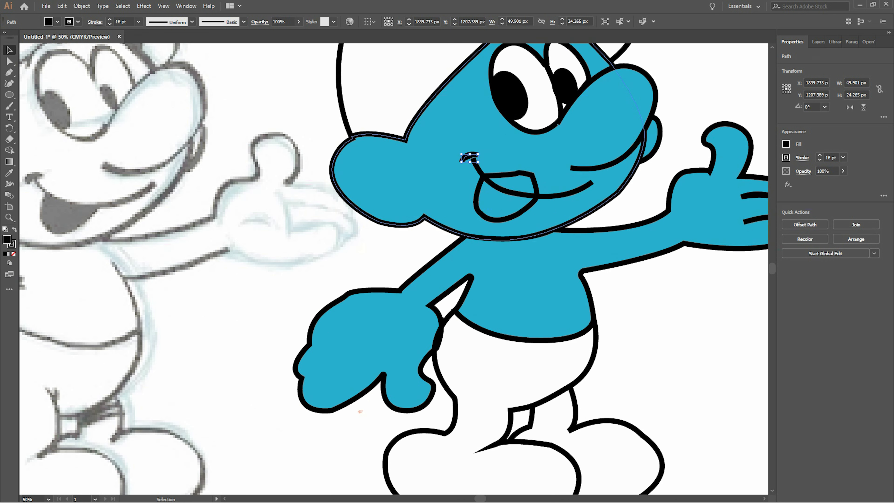
key(ctrl+shift+a)
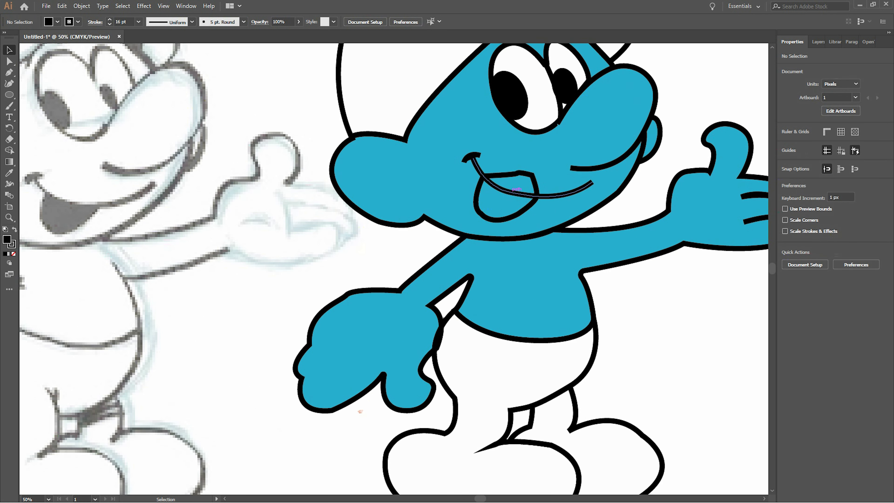
Step: Cut away the part of the open-mouth shape above the smile curve with the Shape Builder
click(535, 194)
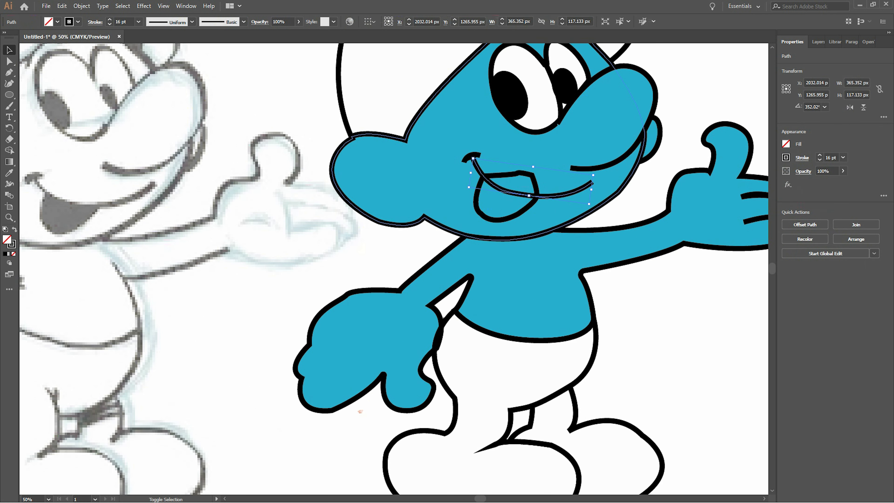
key(shift+m)
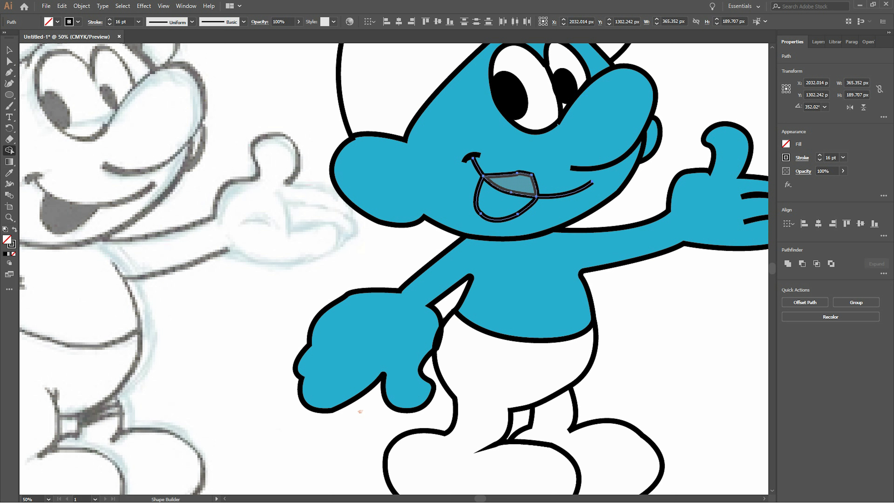
alt+click(510, 181)
key(v)
Step: Fill the open-mouth shape with the dark magenta AF0854
click(507, 207)
key(i)
double_click(6, 240)
drag(783, 173, 783, 163)
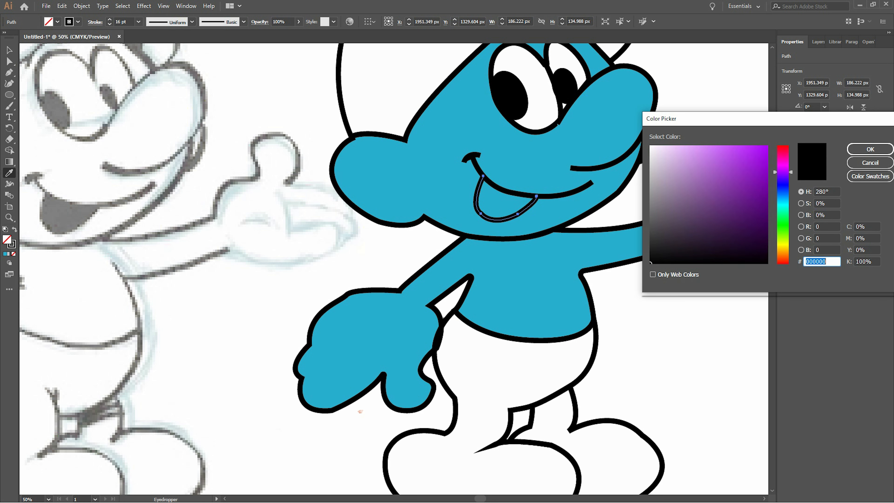
drag(783, 172, 782, 166)
click(763, 182)
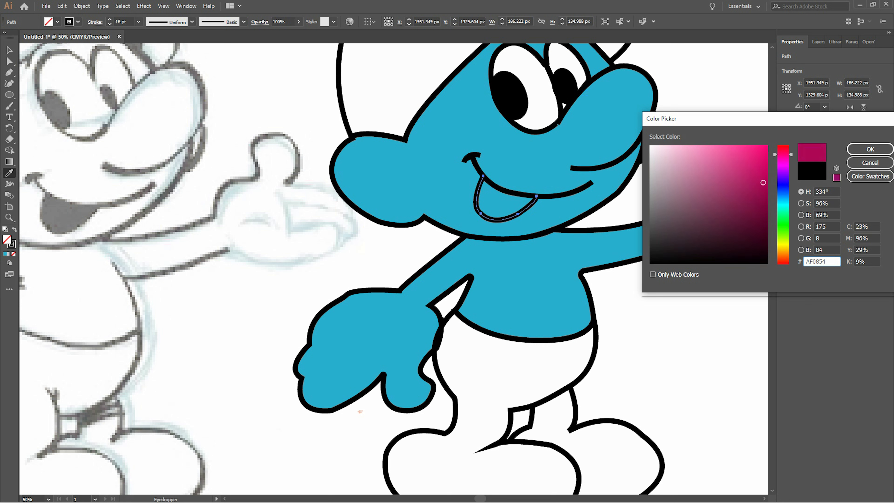
click(870, 149)
key(v)
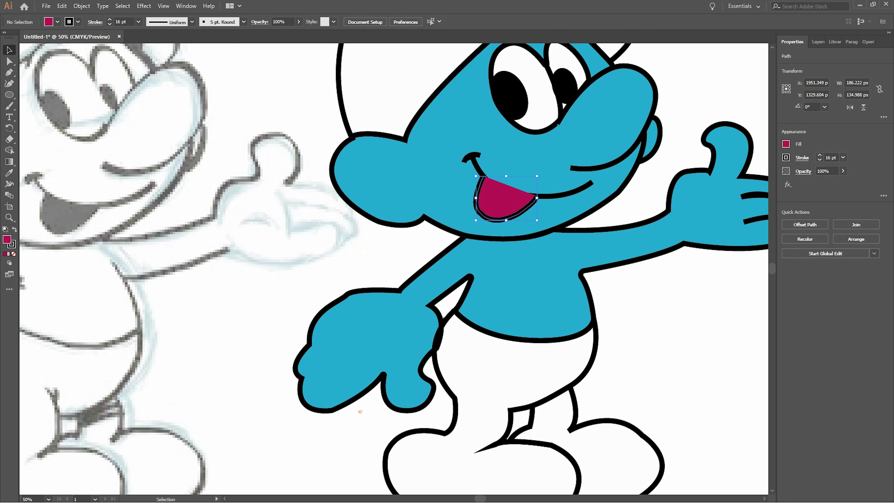
Step: Send the magenta mouth shape one level back, behind the smile curve, and shrink it slightly to about 174 px wide
key(F7)
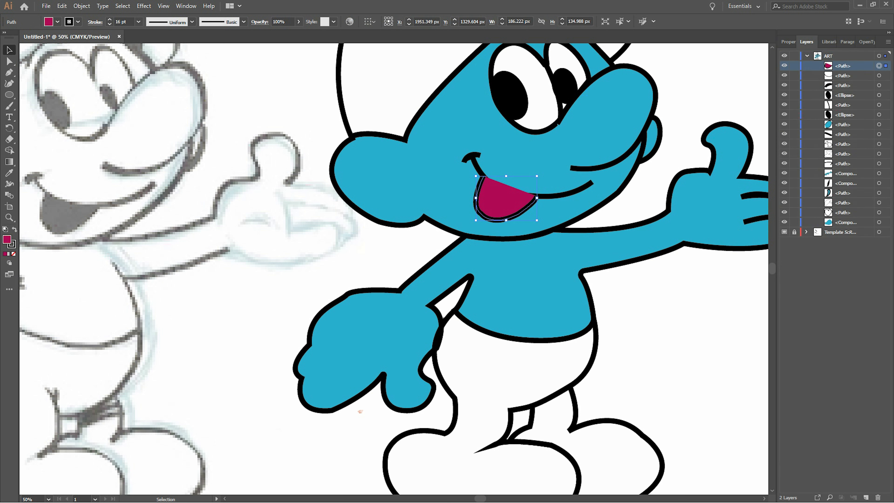
key(ctrl+bracketleft)
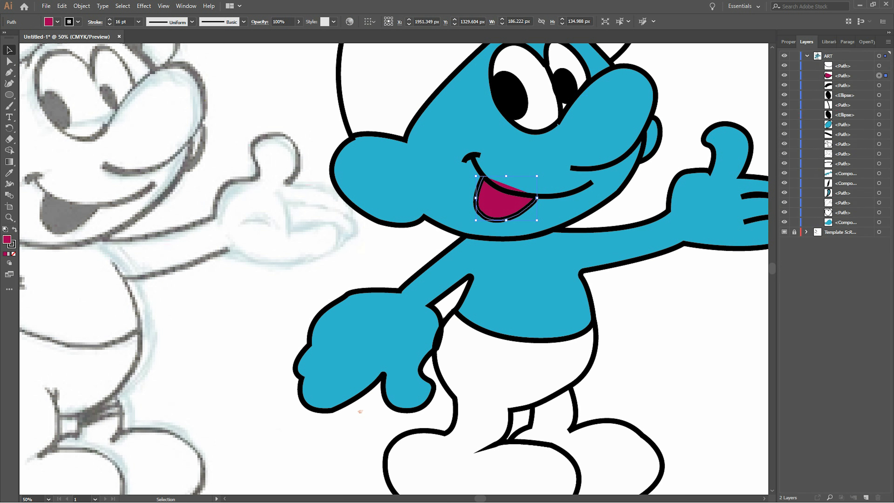
drag(537, 197, 504, 181)
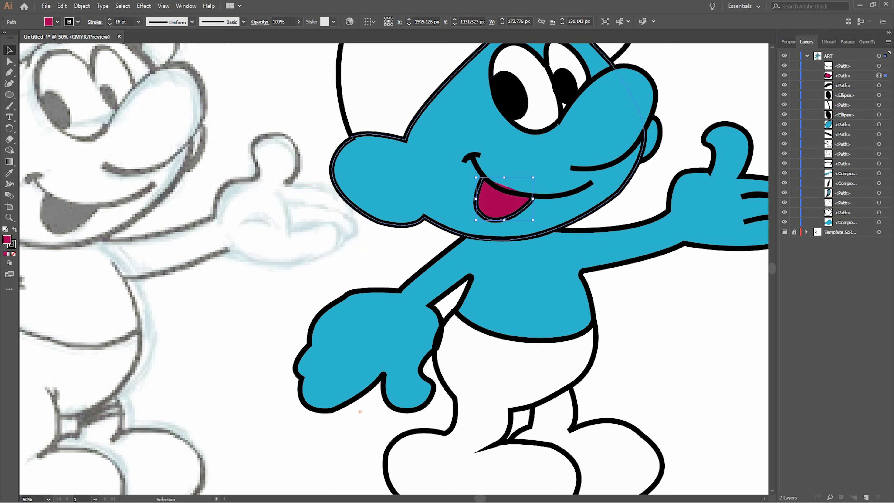
key(ctrl+shift+a)
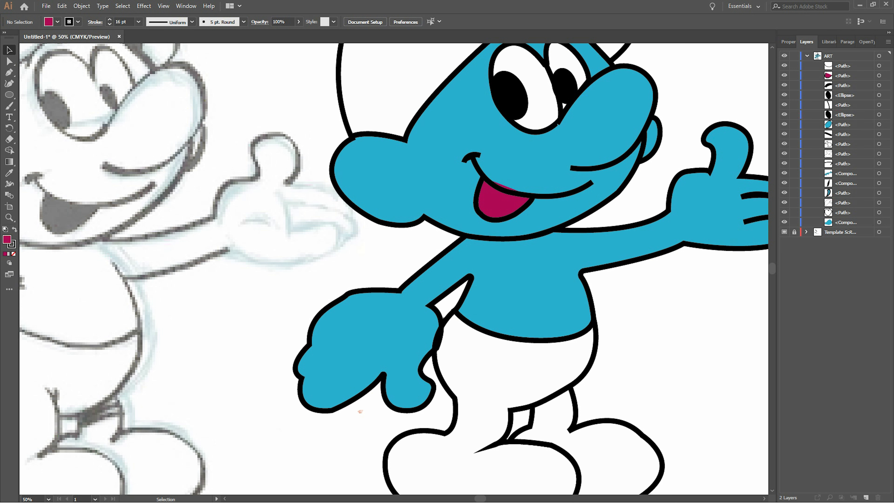
Step: Try to paint over the stray magenta sliver above the smile with the Paintbrush in a blue swatch, and undo it
scroll(504, 155, up, 4)
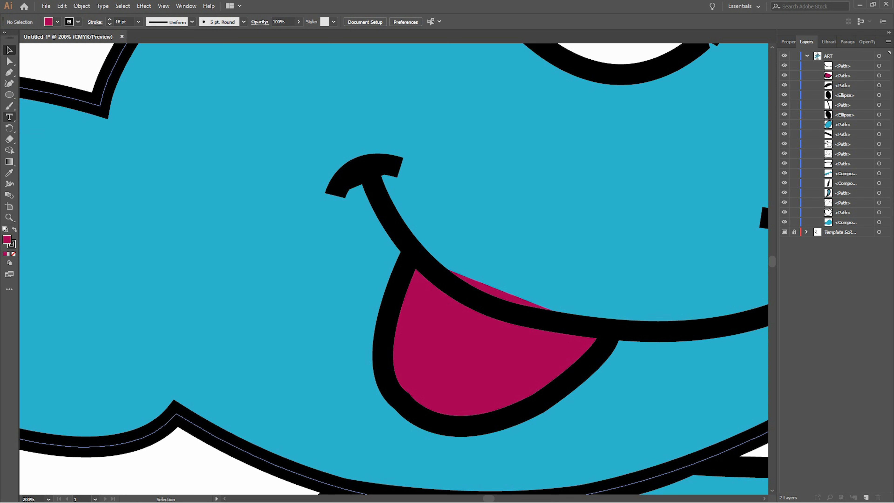
click(9, 105)
click(57, 22)
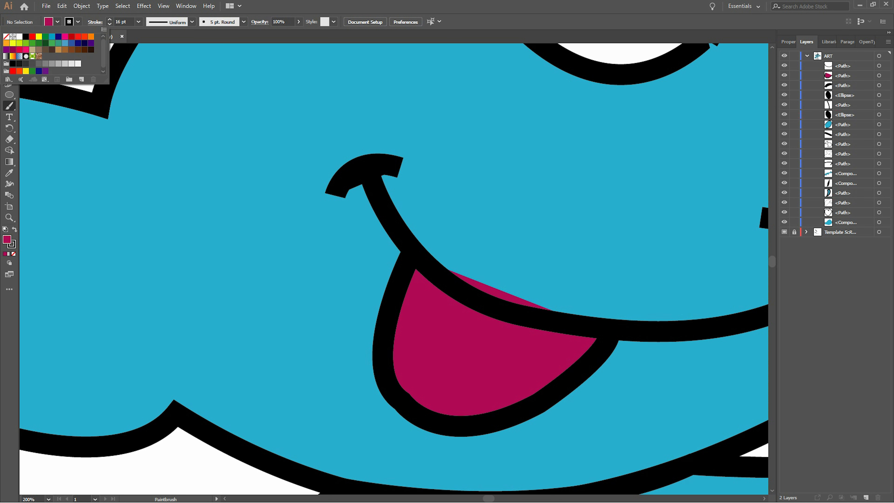
click(52, 36)
key(ctrl)
click(78, 22)
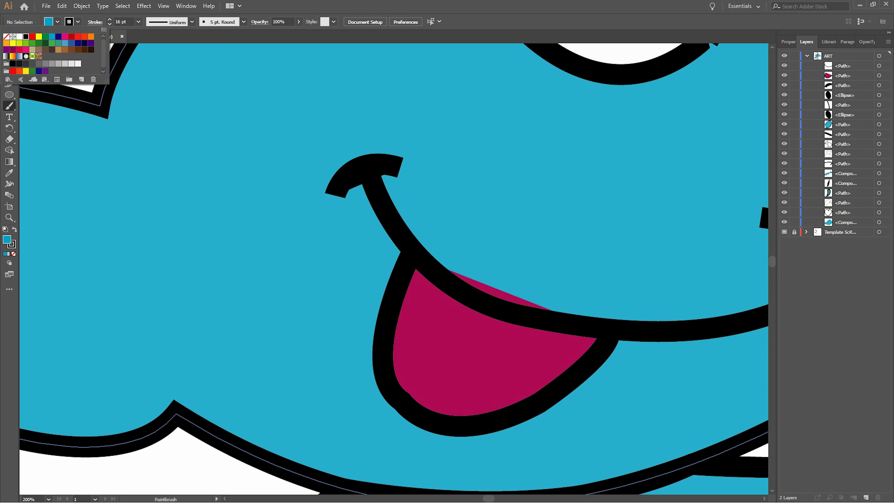
click(44, 53)
drag(469, 278, 470, 278)
key(ctrl+z)
Step: Try sampling the face's blue and the mouth's magenta with the Eyedropper
click(9, 172)
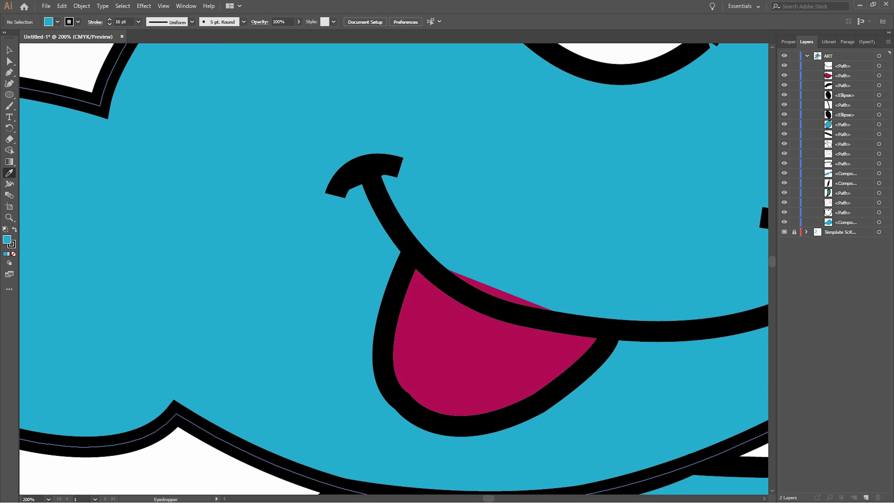
click(78, 22)
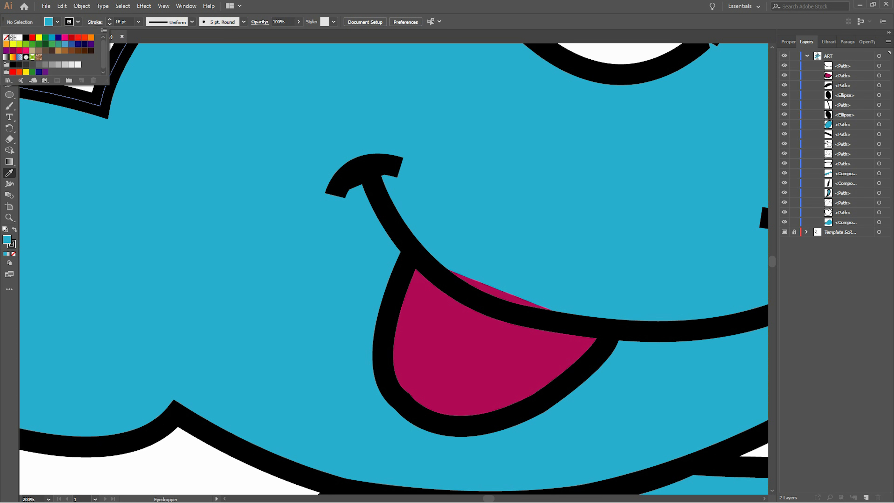
key(Escape)
click(486, 366)
click(57, 21)
click(268, 246)
click(268, 246)
click(471, 360)
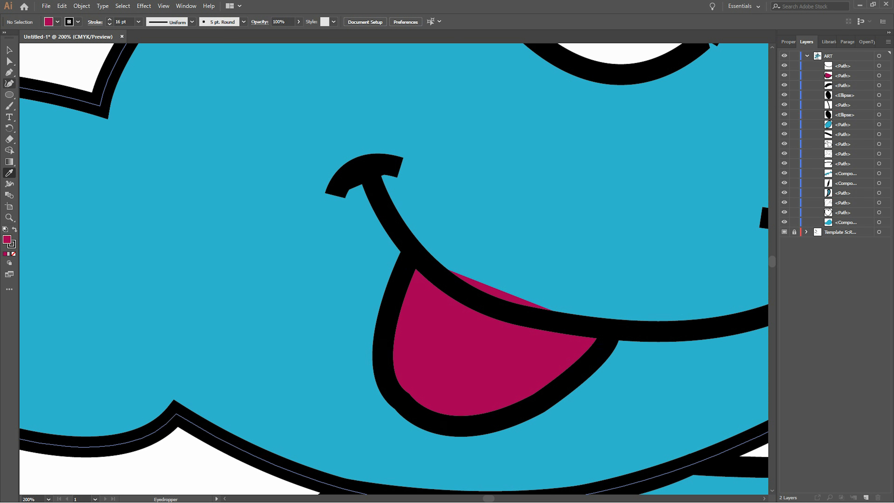
Step: Try the Eraser and the Paintbrush on the magenta sliver above the smile, and undo the attempts
click(9, 49)
click(9, 139)
ctrl+shift+click(500, 287)
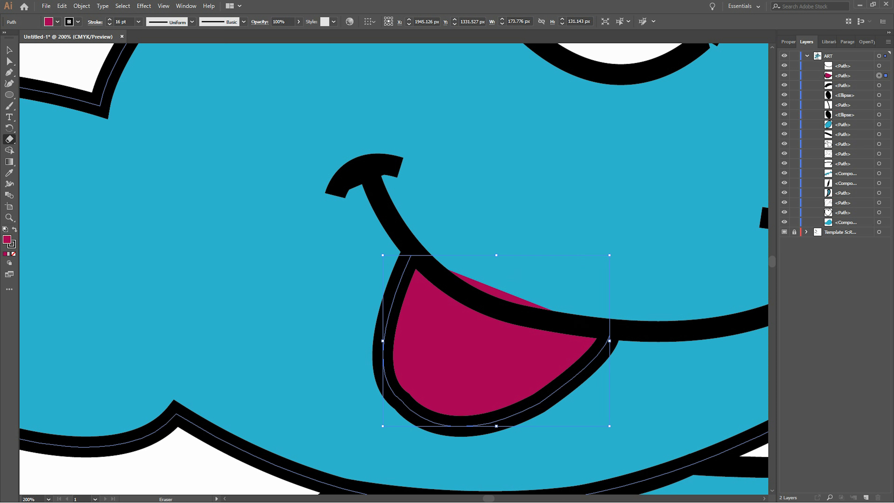
key(v)
shift+click(383, 317)
key(b)
drag(482, 284, 492, 288)
key(ctrl+z)
key(ctrl+z)
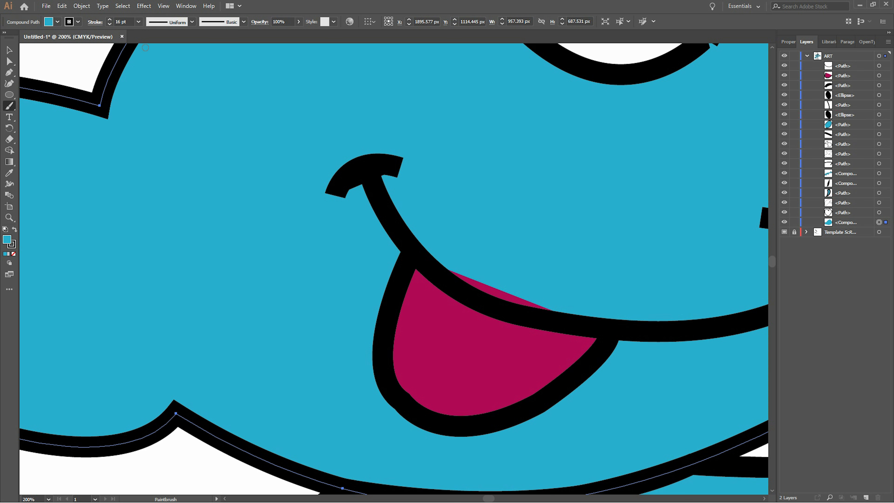
Step: Remove the selected face shape's stroke, keeping its blue fill as the Paintbrush colour
click(77, 22)
click(7, 34)
key(Escape)
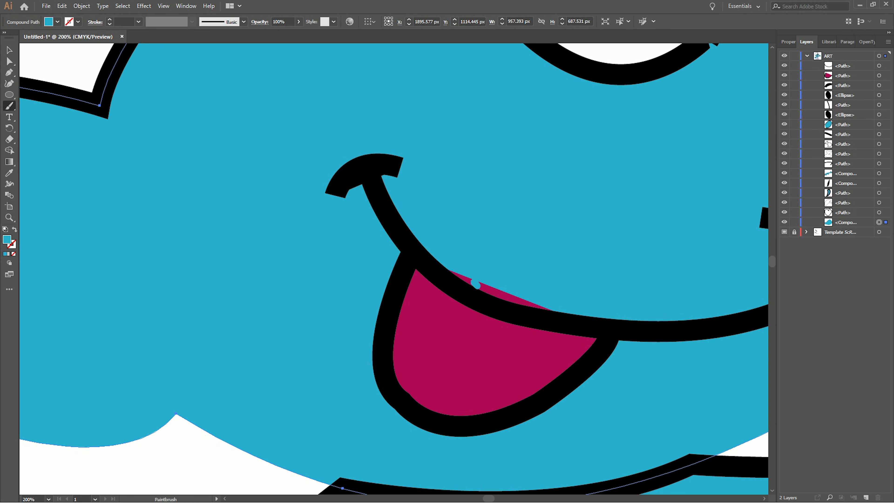
Step: Paint face-blue brush strokes over the left half of the magenta sliver, following the smile line's upper edge
scroll(475, 284, up, 10)
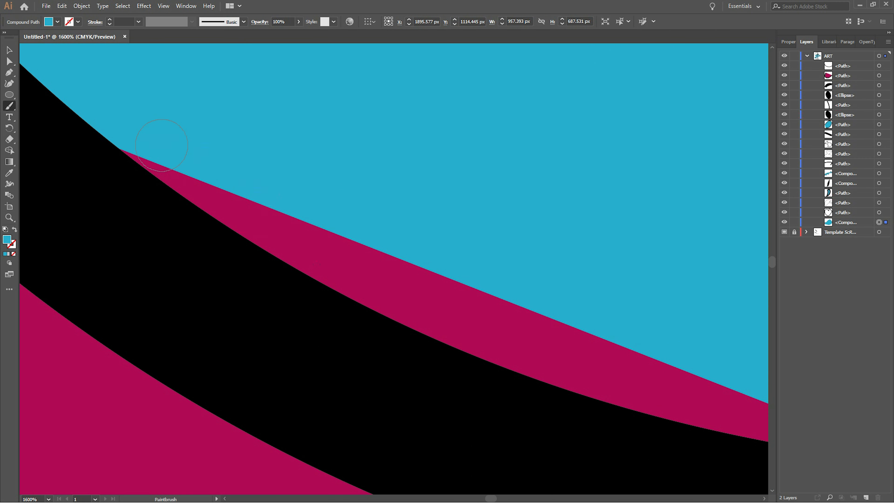
mouse_move(171, 170)
mouse_down()
mouse_move(475, 299)
mouse_move(651, 358)
mouse_up()
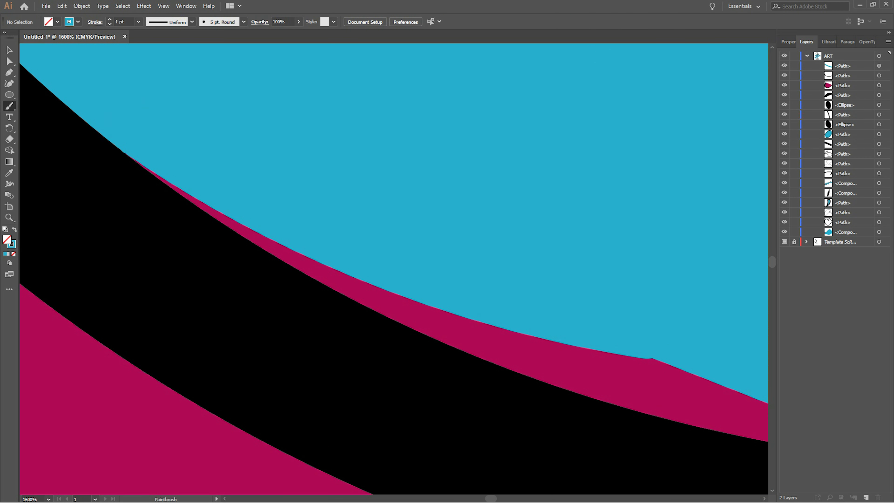
click(146, 130)
click(149, 138)
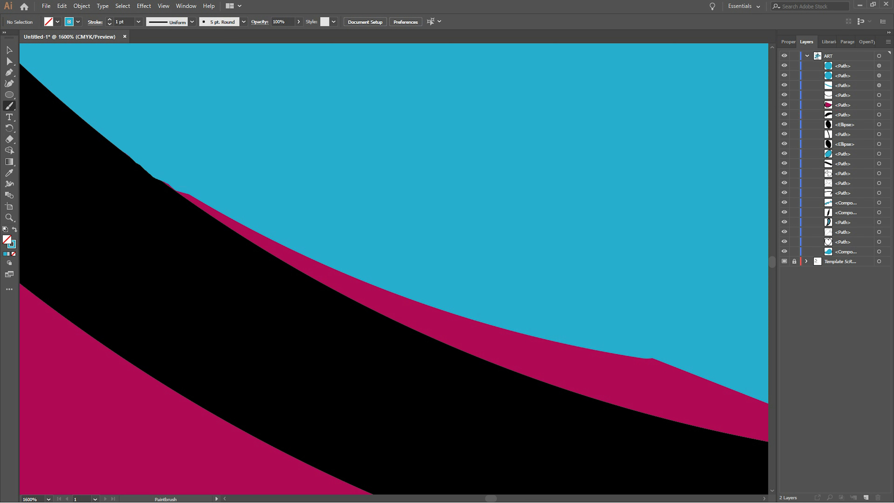
drag(183, 200, 292, 259)
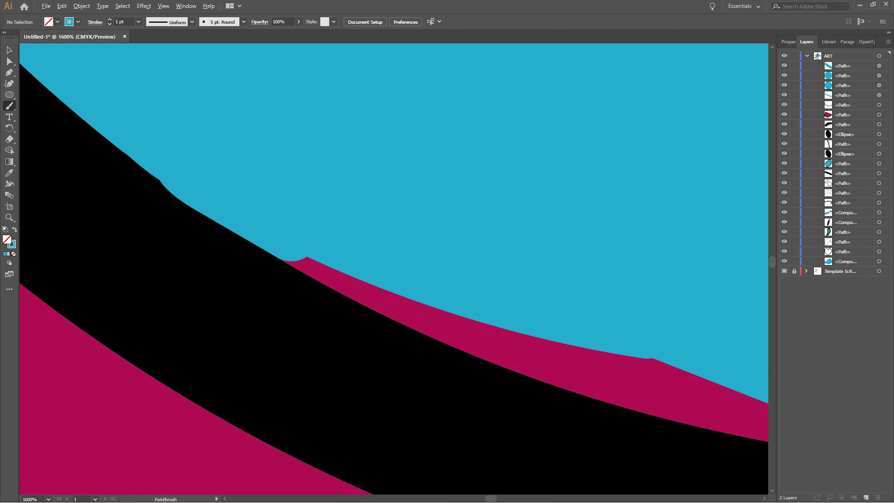
scroll(398, 150, up, 1)
scroll(397, 151, right, 5)
scroll(397, 151, down, 3)
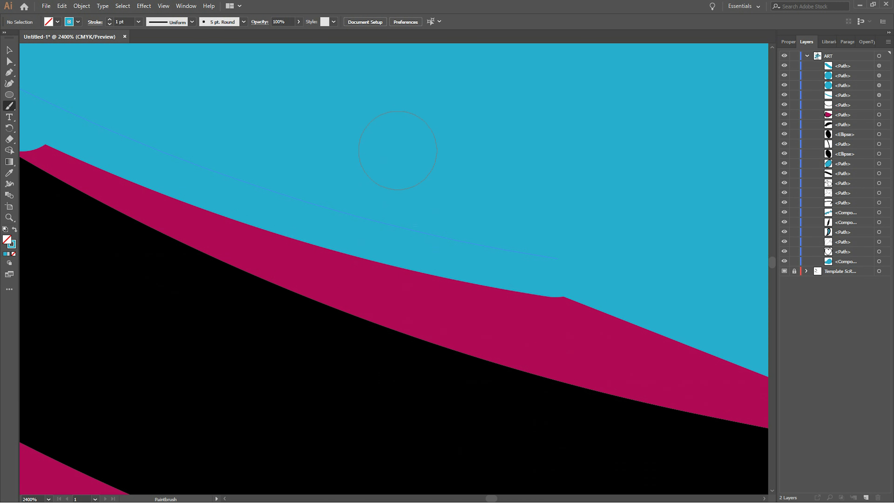
scroll(35, 169, left, 2)
mouse_move(80, 130)
mouse_down()
mouse_move(92, 122)
mouse_move(176, 176)
mouse_move(319, 237)
mouse_up()
scroll(324, 189, down, 2)
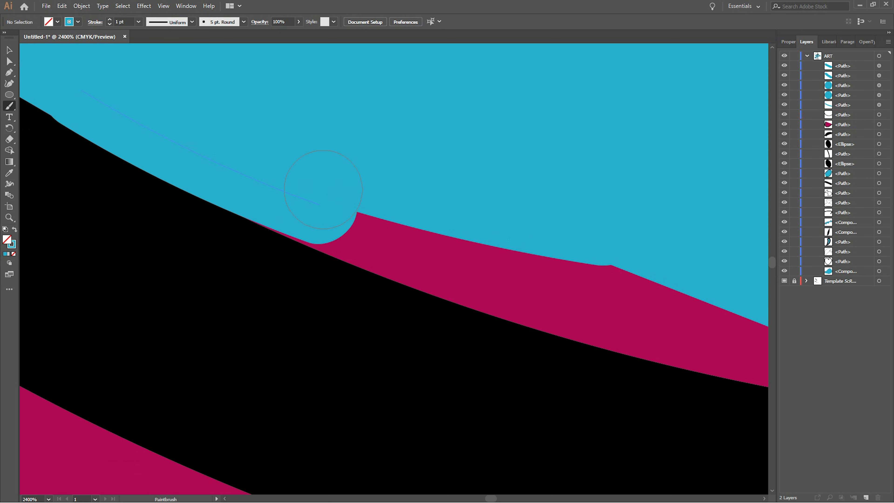
Step: Cover the remaining right half of the magenta sliver with face-blue Paintbrush strokes along the smile line, undoing the stray stroke
scroll(323, 189, down, 2)
mouse_move(324, 198)
mouse_down()
mouse_move(474, 228)
mouse_move(672, 252)
mouse_up()
mouse_move(385, 204)
mouse_down()
mouse_move(468, 238)
mouse_move(586, 262)
mouse_move(266, 203)
mouse_up()
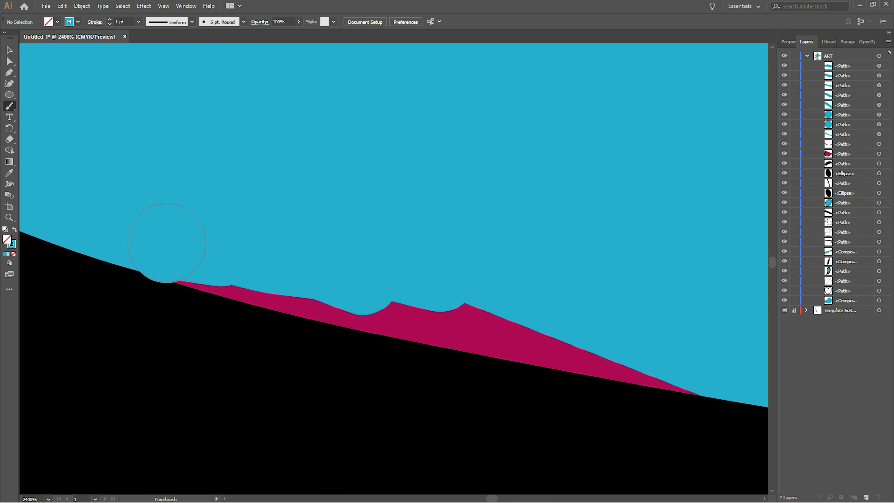
key(ctrl+z)
mouse_move(187, 284)
mouse_down()
mouse_move(310, 278)
mouse_move(429, 296)
mouse_move(614, 363)
mouse_up()
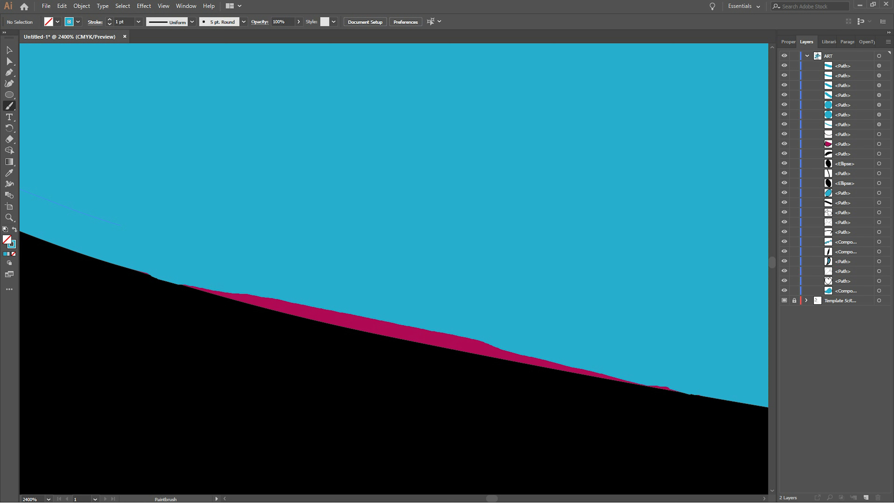
drag(595, 375, 195, 293)
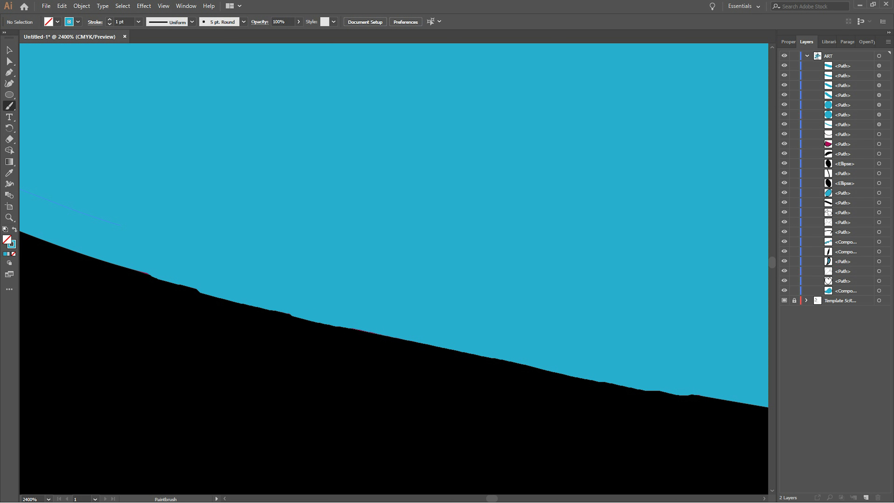
drag(196, 293, 134, 271)
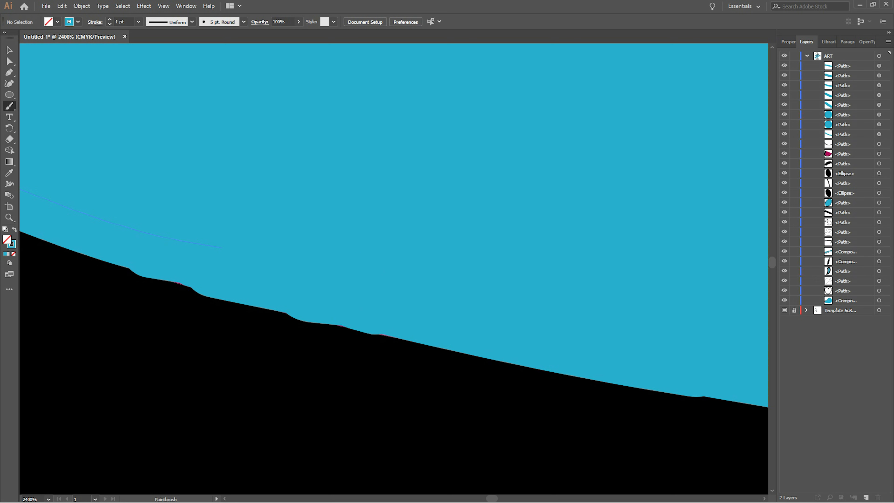
scroll(429, 260, down, 12)
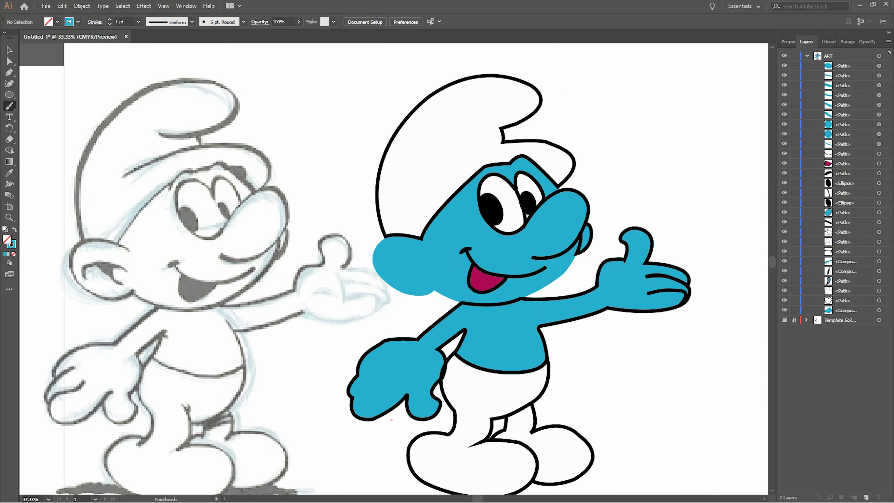
Step: Give the blue face and ear shape a black 16 pt stroke
scroll(356, 275, down, 1)
key(v)
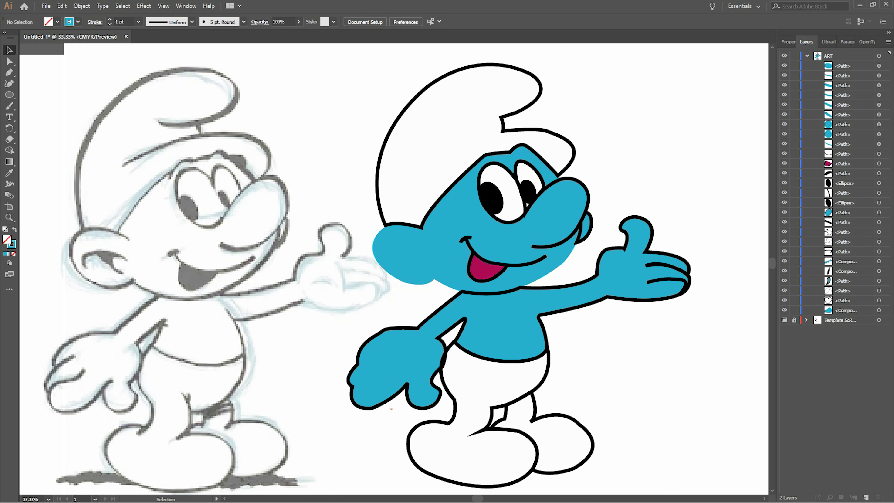
click(440, 247)
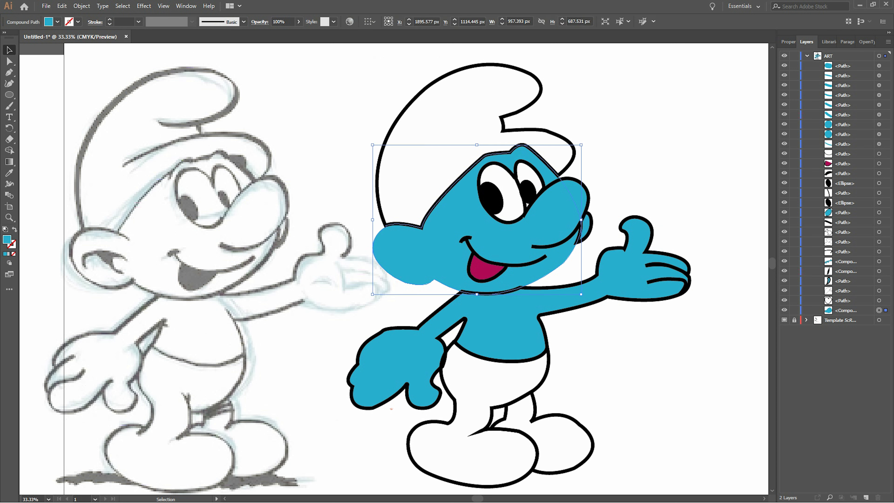
click(78, 22)
click(26, 37)
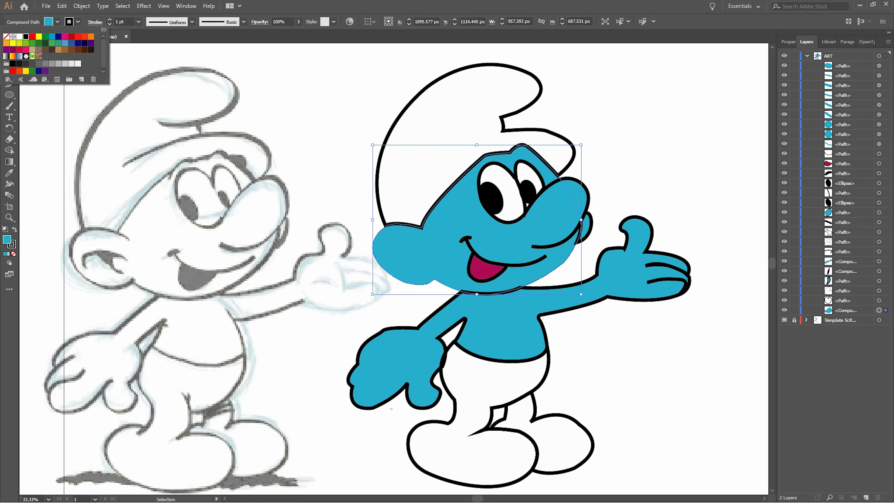
click(122, 22)
text(14)
key(Return)
key(Up)
key(Up)
key(ctrl+shift+a)
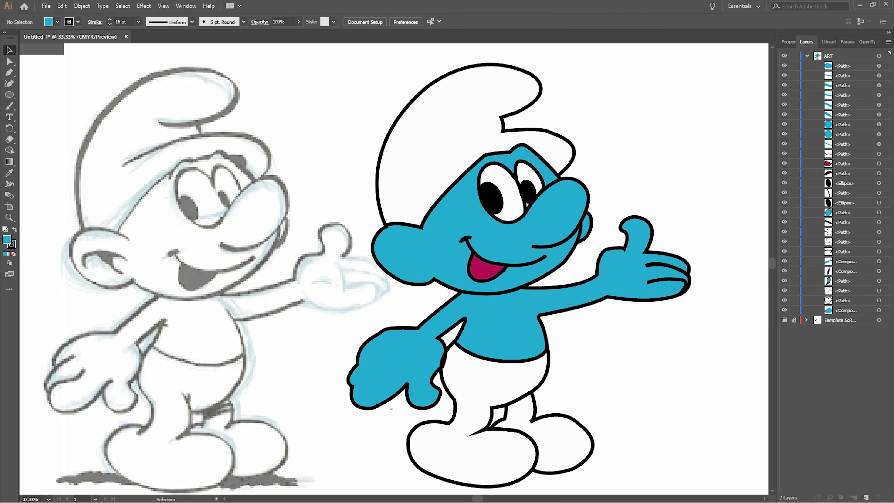
Step: Try to round the sharp corners where the front leg meets the shoe using the shape's live corners
scroll(356, 268, down, 1)
scroll(356, 268, up, 1)
key(ctrl+minus)
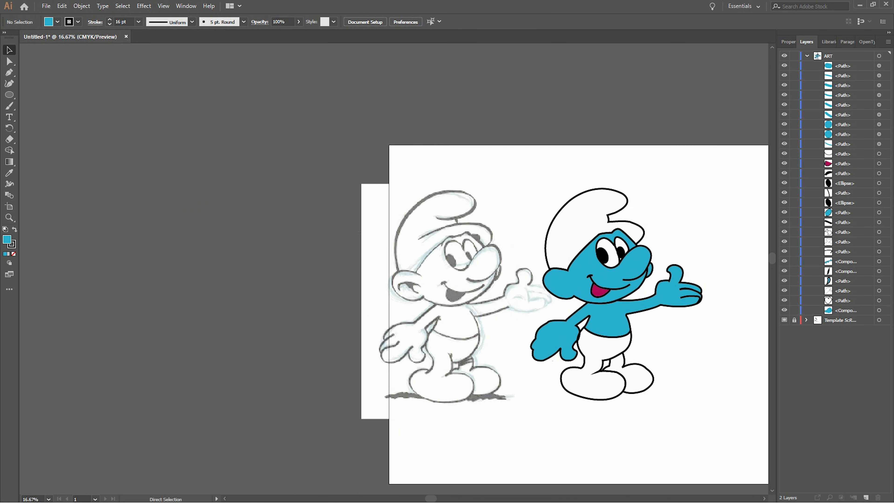
scroll(394, 268, right, 5)
key(ctrl+plus)
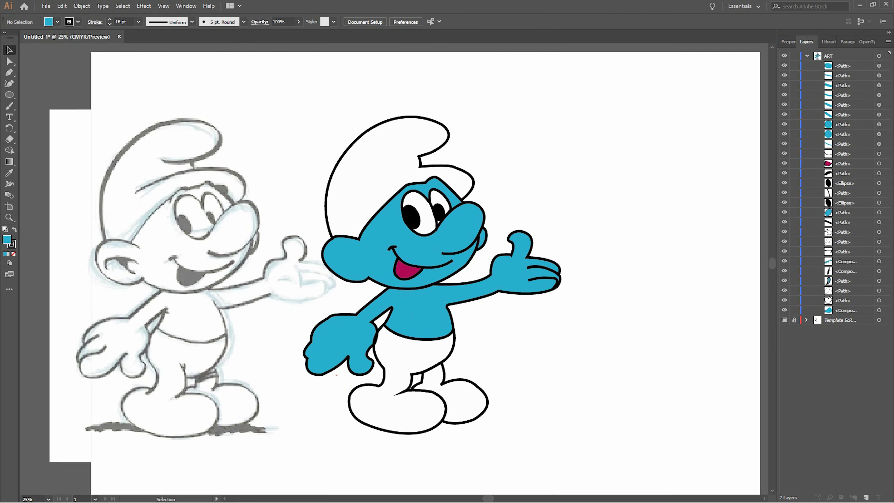
scroll(405, 268, down, 1)
scroll(404, 268, left, 3)
click(433, 347)
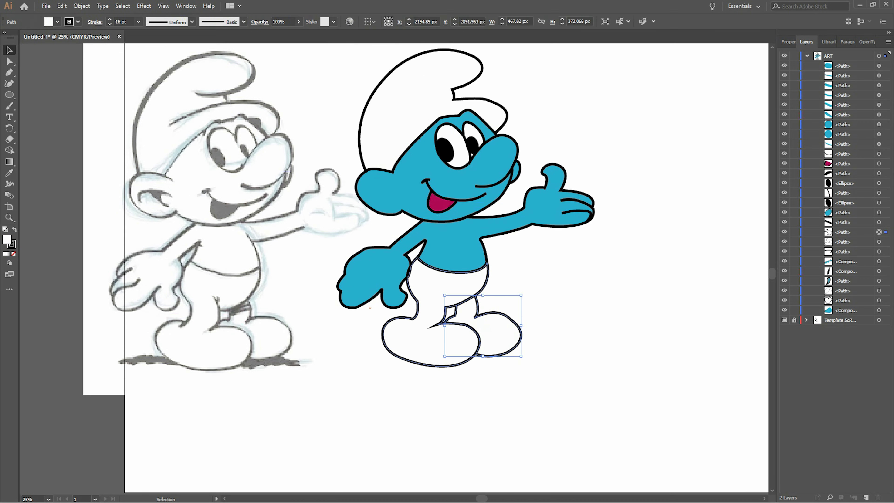
key(ctrl+plus)
key(ctrl+plus)
key(ctrl+plus)
key(a)
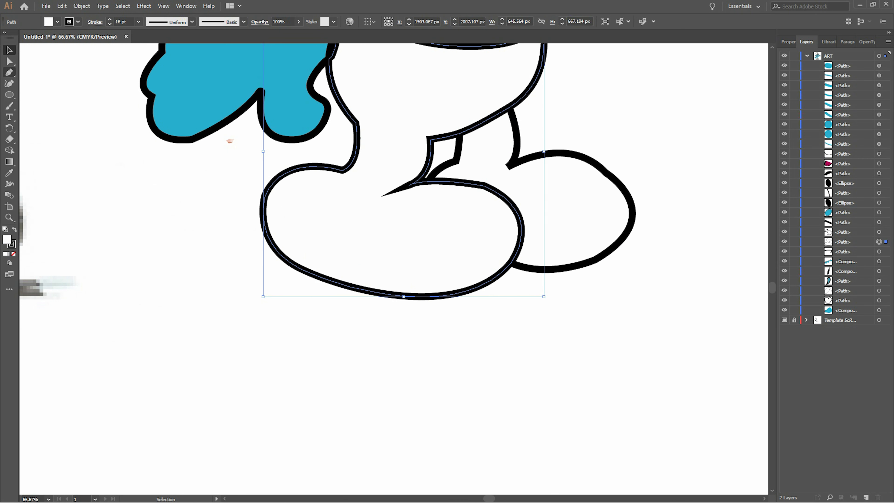
drag(416, 192, 427, 227)
drag(409, 176, 405, 166)
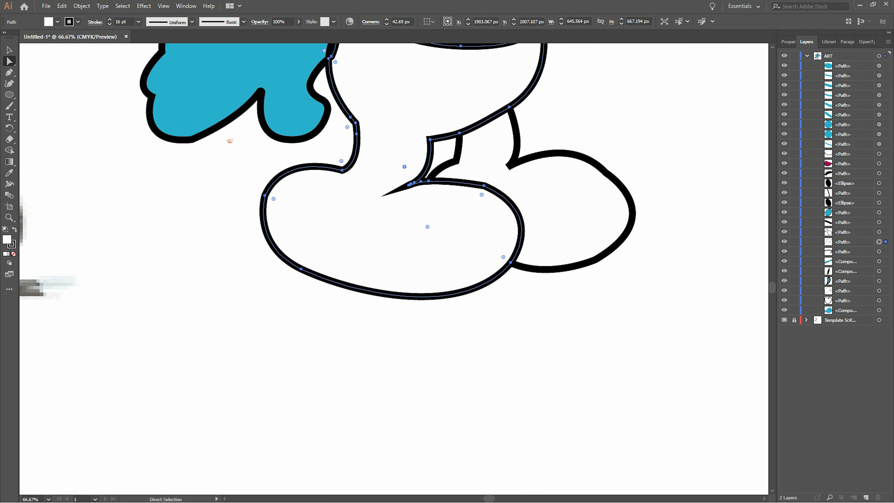
scroll(387, 212, up, 1)
key(ctrl+shift+a)
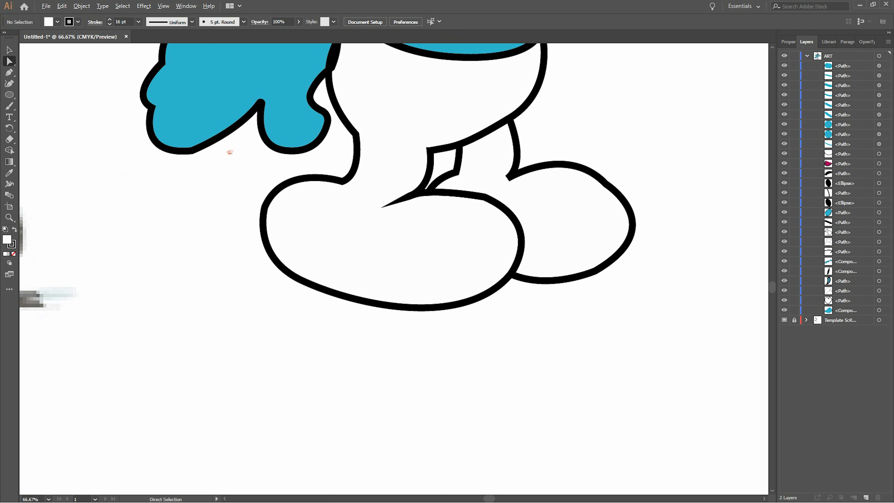
Step: Draw a curved brim line with the Pen tool, running between the hat's front notch and its white interior
key(ctrl+minus)
key(ctrl+minus)
key(ctrl+minus)
key(ctrl+minus)
scroll(500, 247, right, 5)
scroll(447, 246, up, 5)
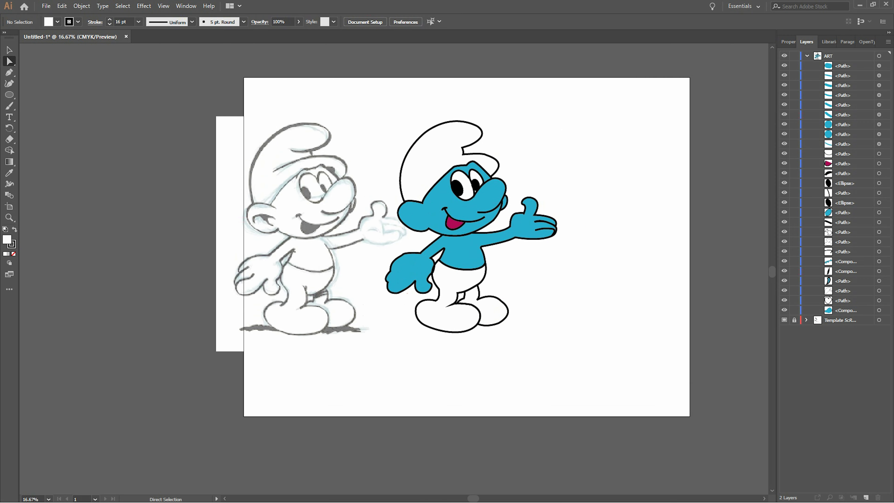
scroll(447, 247, left, 2)
scroll(447, 247, right, 4)
scroll(422, 269, right, 2)
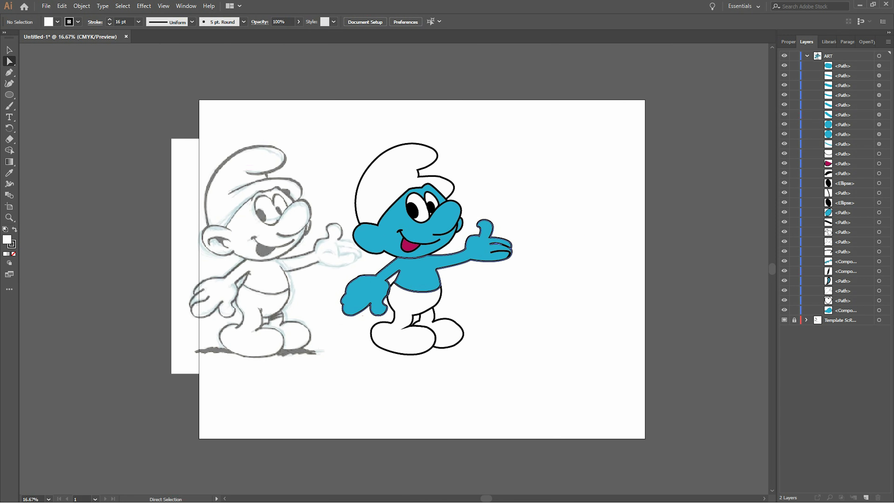
scroll(470, 244, up, 1)
key(p)
click(346, 161)
click(393, 142)
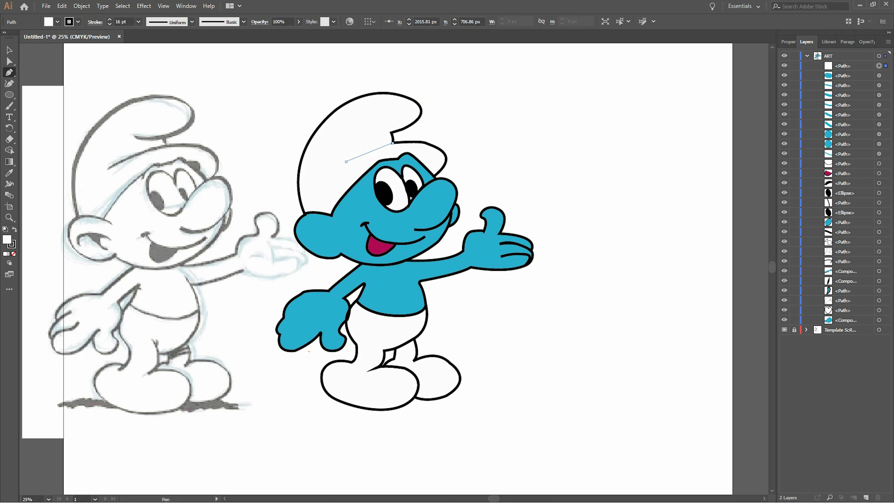
click(9, 50)
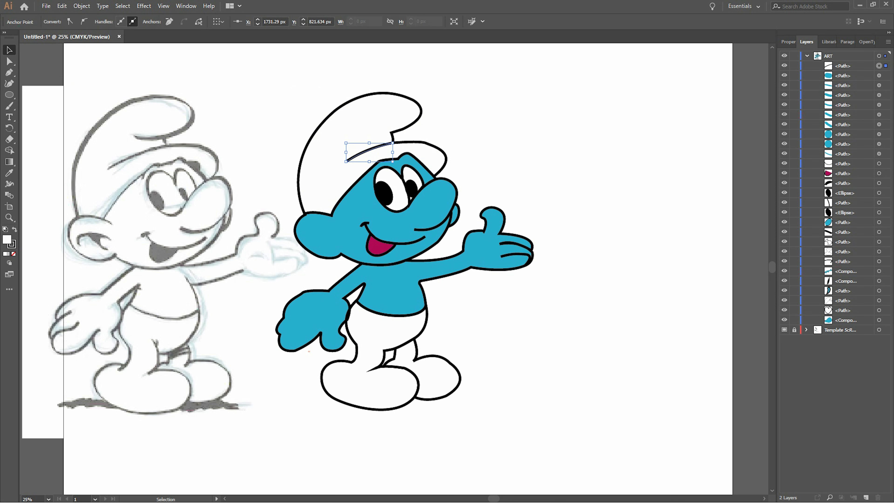
click(267, 85)
Step: Draw a short curved fold line with the Pen tool, extending the hat tip's lower edge into the hat
key(p)
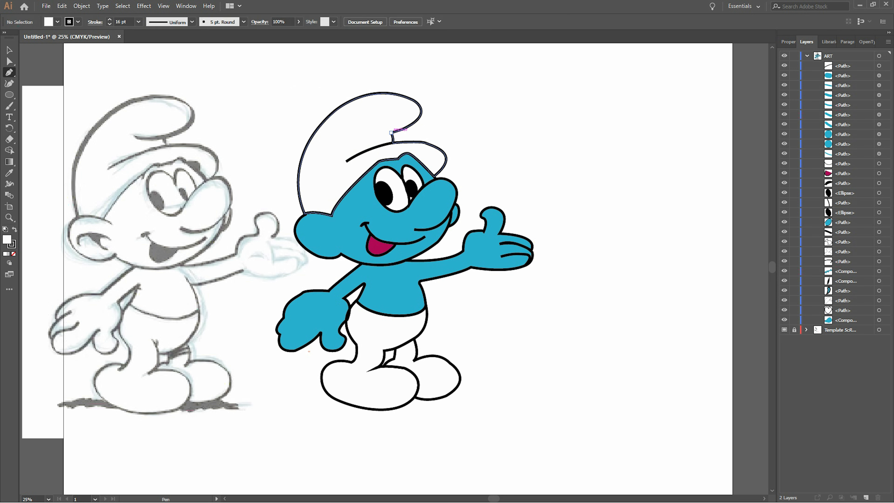
click(355, 129)
drag(360, 127, 280, 115)
click(9, 51)
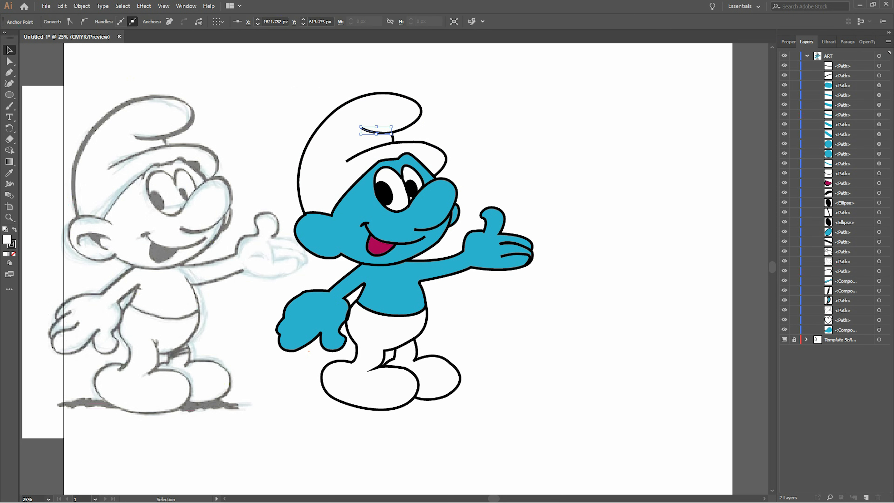
key(ctrl+shift+a)
Step: Try to round a corner of the rear shoe using its live corner, and undo the last change
scroll(397, 268, down, 3)
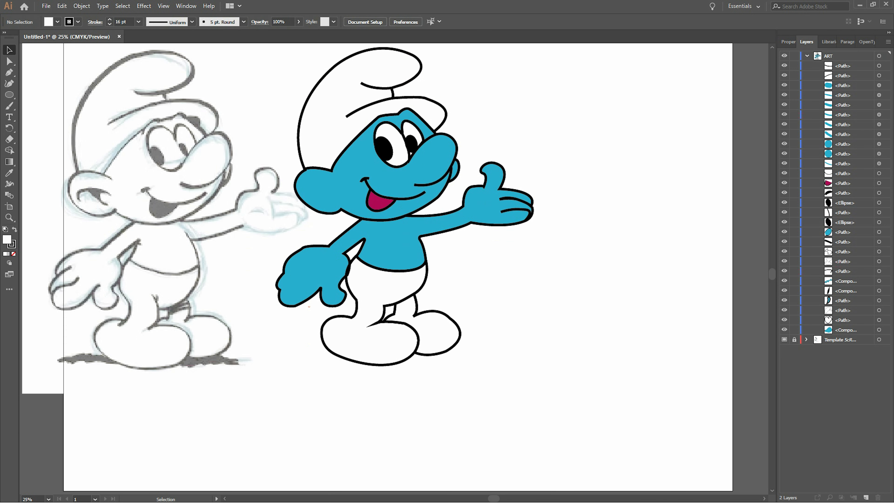
click(437, 310)
key(a)
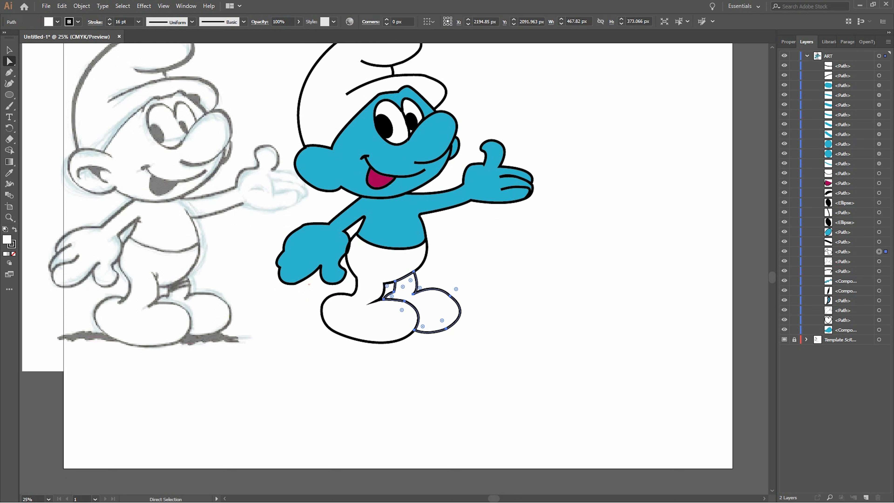
drag(442, 320, 433, 295)
key(ctrl+shift+a)
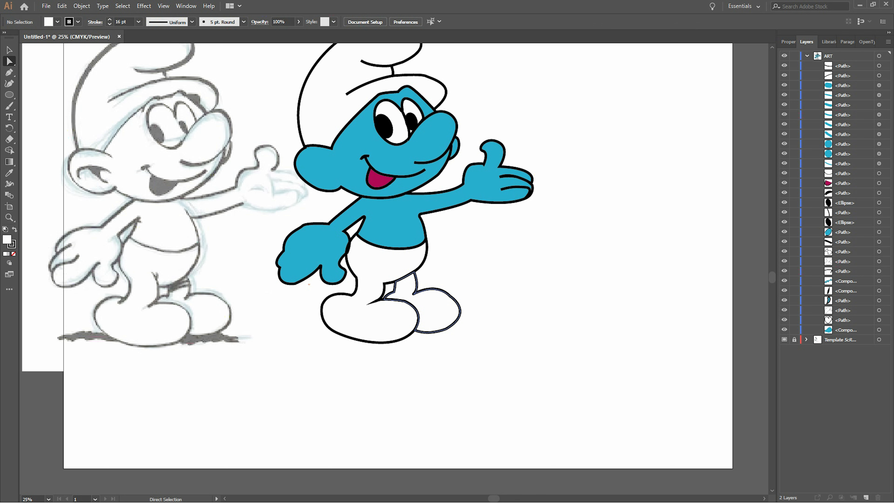
key(ctrl+z)
Step: Reshape the rear shoe's toe and underside with the Curvature tool into a fuller, rounder outline
key(ctrl+plus)
key(ctrl+plus)
key(ctrl+plus)
key(ctrl+plus)
key(p)
key(shift+grave)
click(529, 258)
mouse_move(507, 304)
mouse_down()
mouse_move(514, 318)
mouse_move(474, 335)
mouse_up()
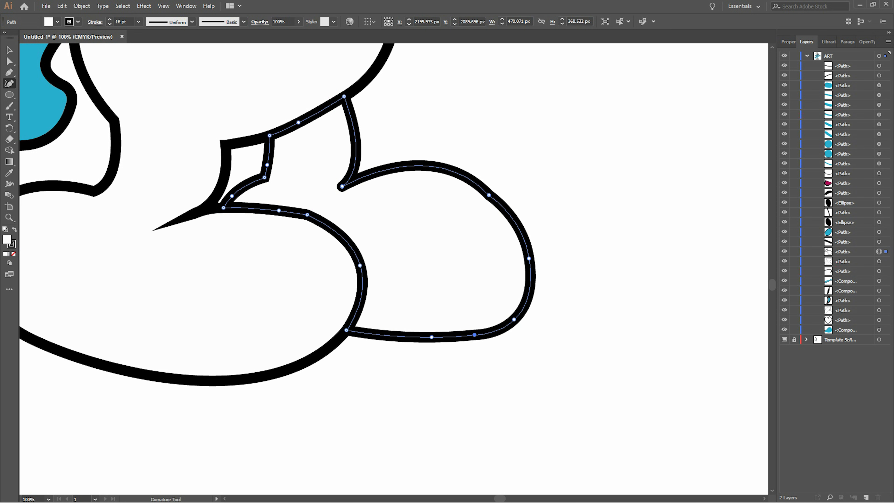
Step: Try to smooth the rear shoe's upper outline by moving and deleting its curve points
mouse_move(418, 163)
mouse_down()
mouse_move(423, 187)
mouse_move(422, 169)
mouse_up()
key(Delete)
drag(489, 195, 491, 190)
key(Delete)
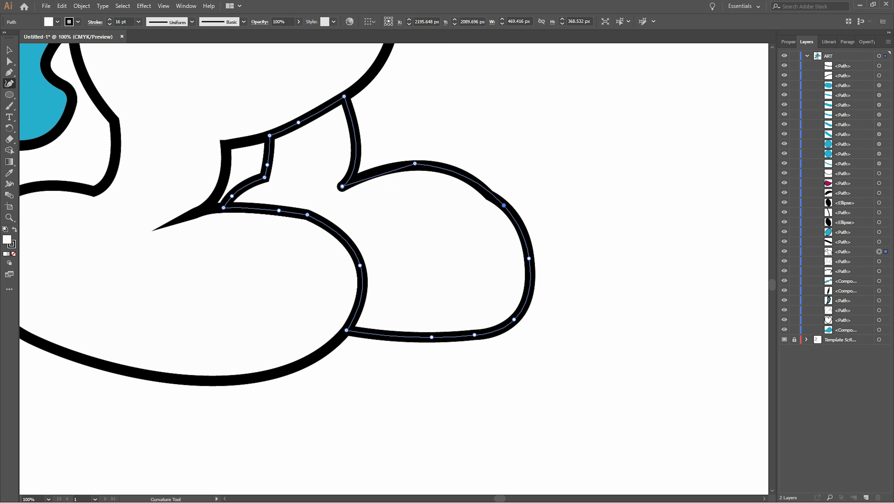
click(346, 176)
drag(346, 176, 367, 166)
Step: Undo the reshaping of the rear shoe's upper outline and deselect the shoe
key(ctrl+z)
key(ctrl+z)
key(ctrl+z)
key(ctrl+z)
key(ctrl+z)
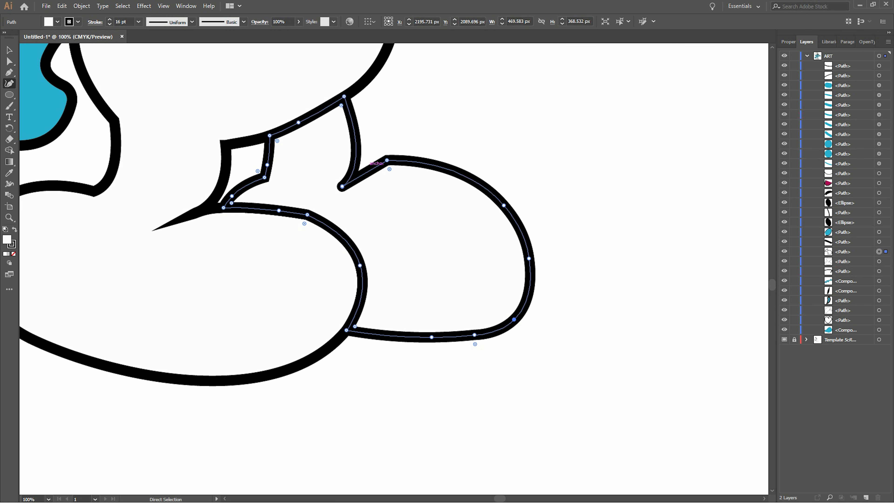
key(ctrl+z)
key(ctrl+z)
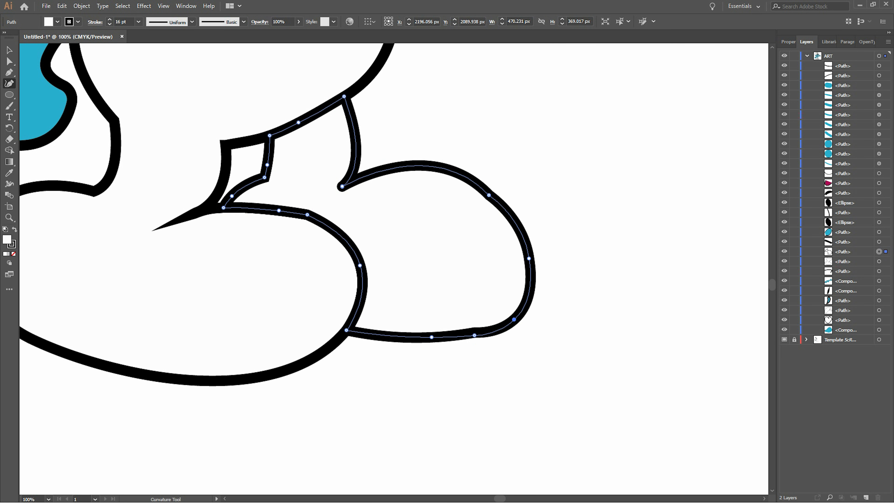
key(ctrl+minus)
key(ctrl+minus)
key(ctrl+minus)
key(ctrl+minus)
key(v)
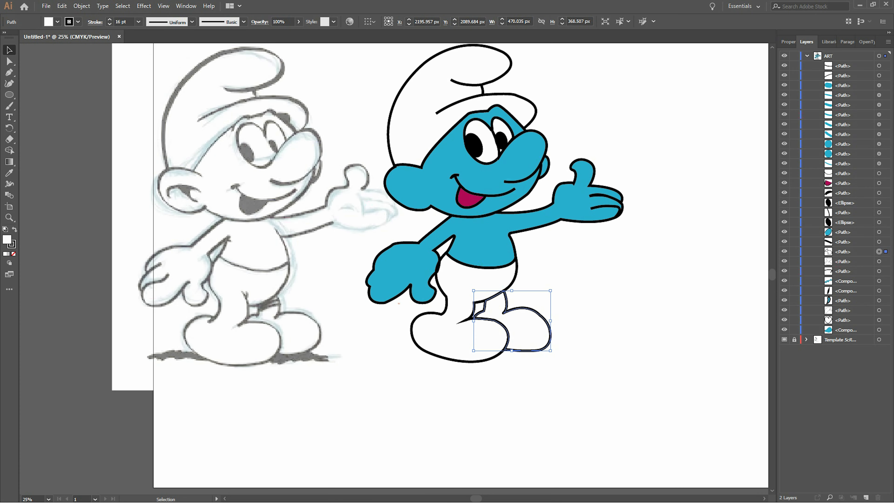
key(ctrl+shift+a)
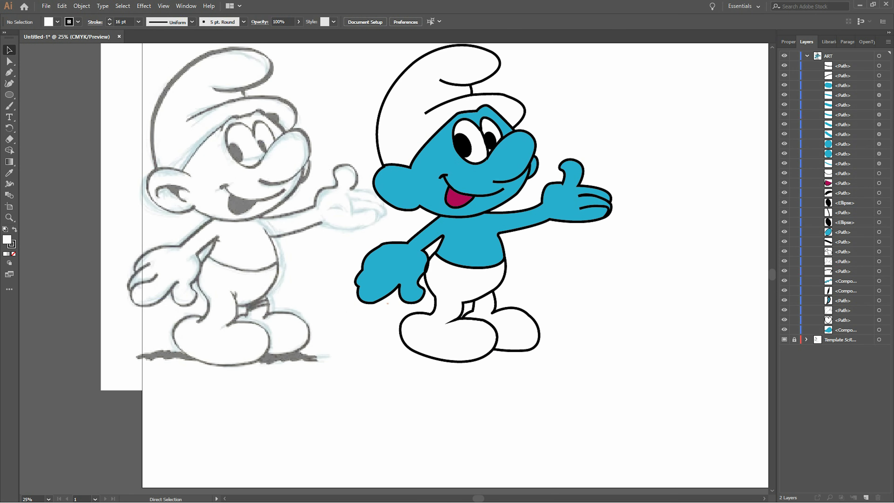
Step: Try to draw a curved finger line directly on the lowered blue hand with the Pen tool, and delete it
key(ctrl+minus)
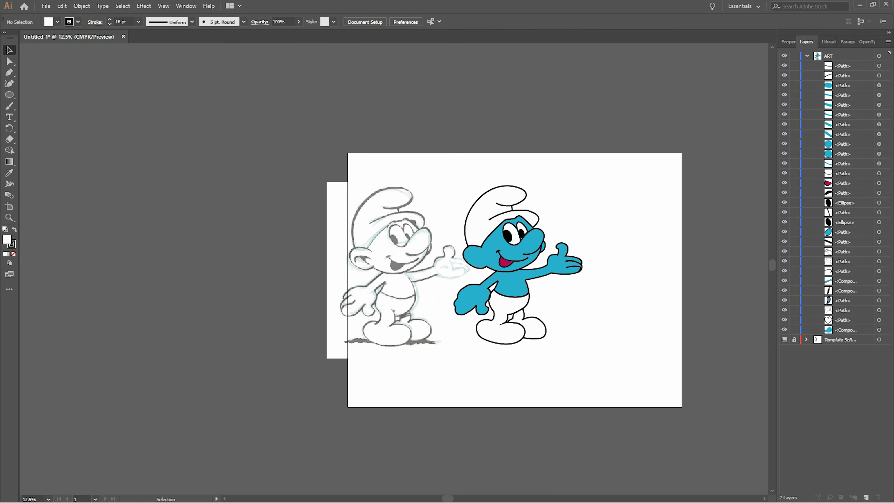
key(ctrl+plus)
key(ctrl+plus)
key(ctrl+plus)
key(ctrl+plus)
scroll(470, 261, left, 10)
key(a)
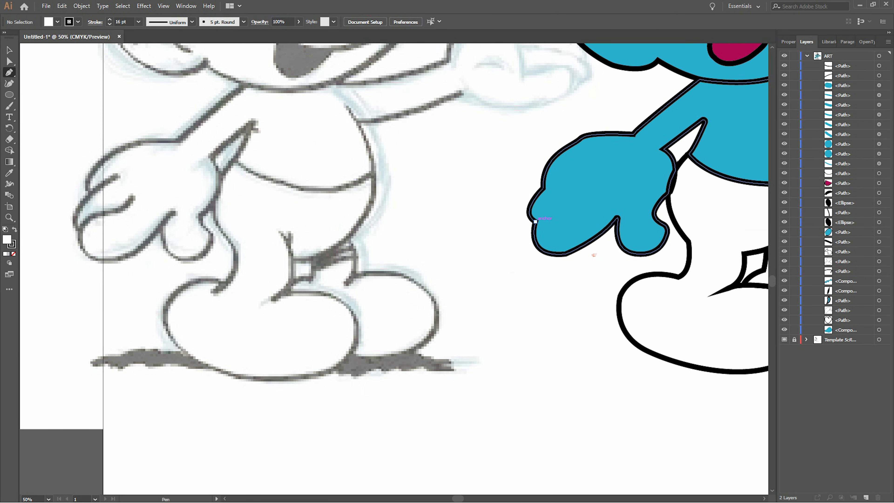
drag(535, 222, 562, 214)
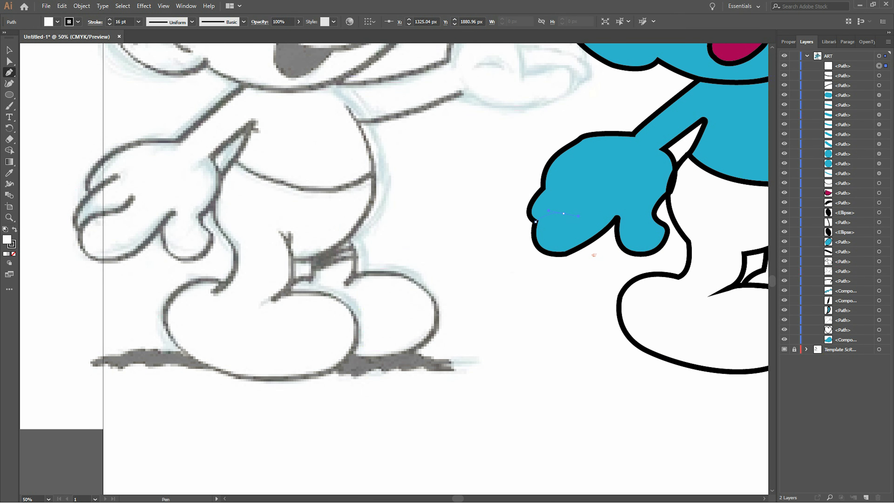
click(583, 200)
drag(582, 200, 590, 185)
key(v)
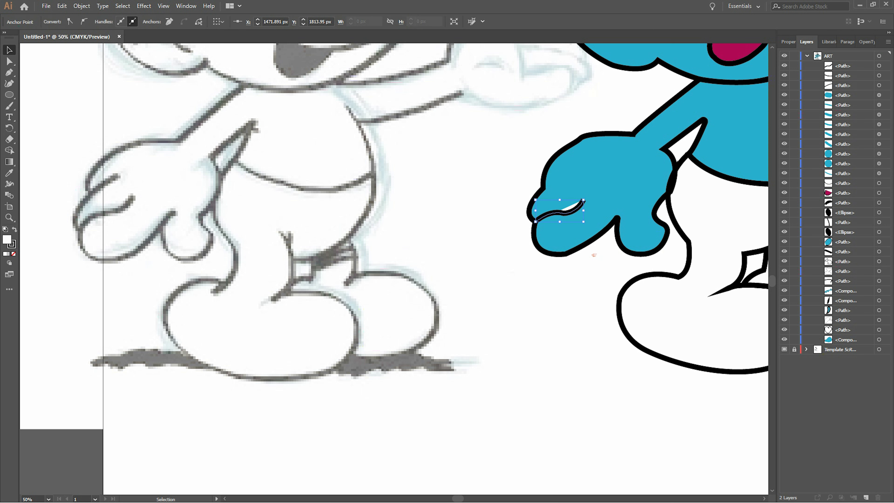
key(ctrl+shift+a)
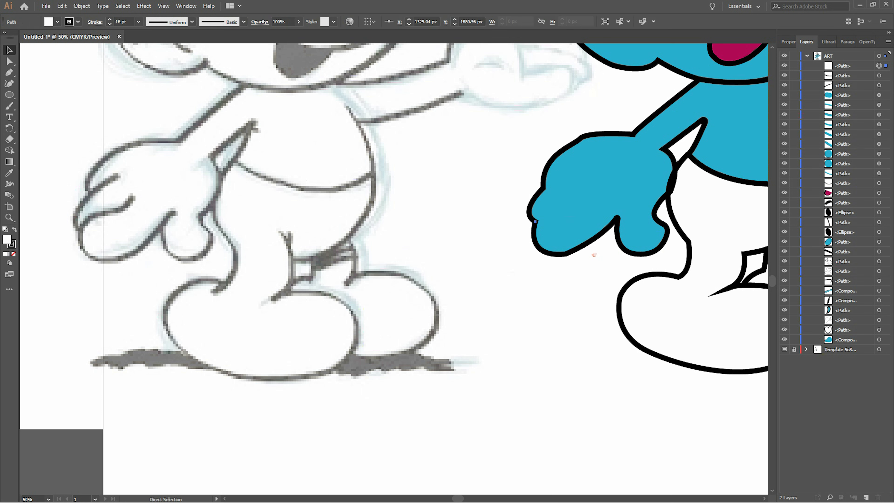
key(Delete)
Step: Trace the finger line on the sketch's lowered hand with the Pen tool and move it onto the blue hand
key(p)
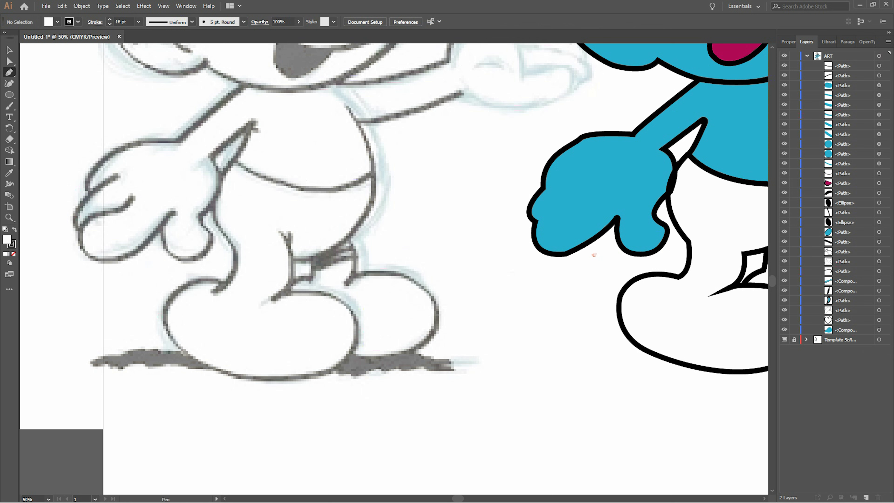
drag(80, 227, 123, 216)
key(ctrl+z)
click(132, 194)
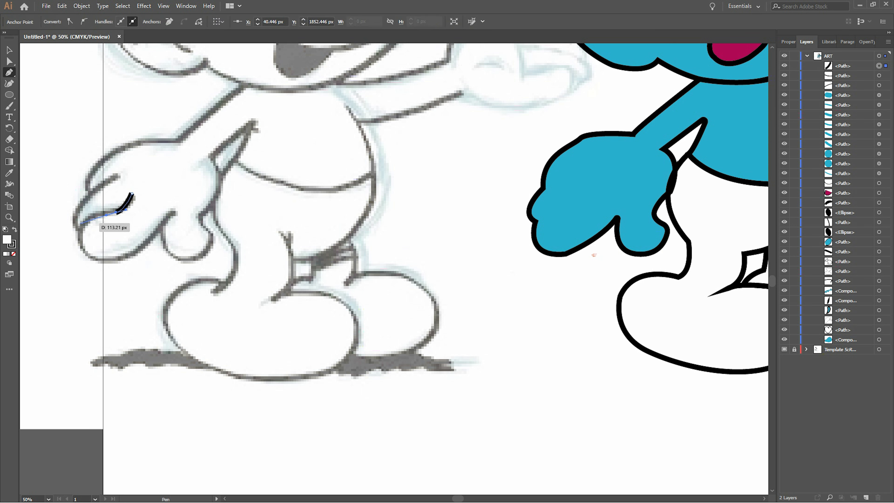
drag(80, 229, 70, 248)
click(9, 51)
mouse_move(121, 211)
mouse_down()
mouse_move(461, 224)
mouse_move(580, 205)
mouse_up()
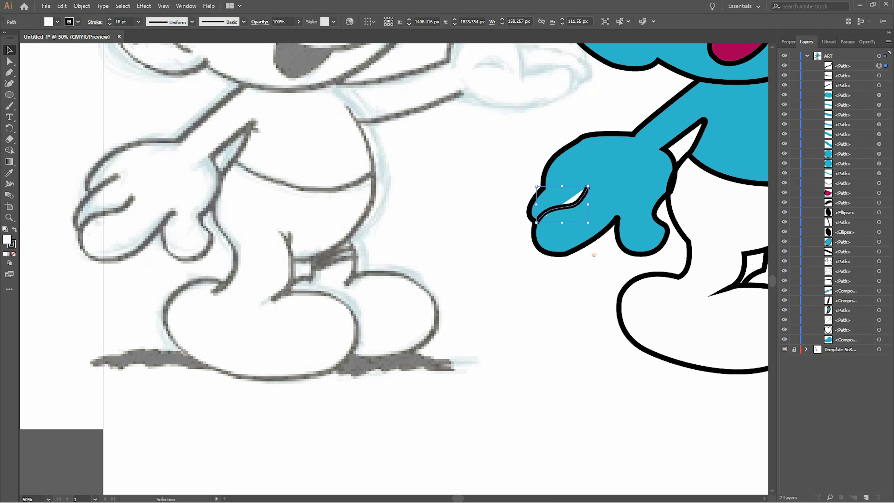
key(ctrl+shift+a)
Step: Remove the white fill from the curved finger line on the lowered blue hand and deselect it
click(57, 22)
click(7, 35)
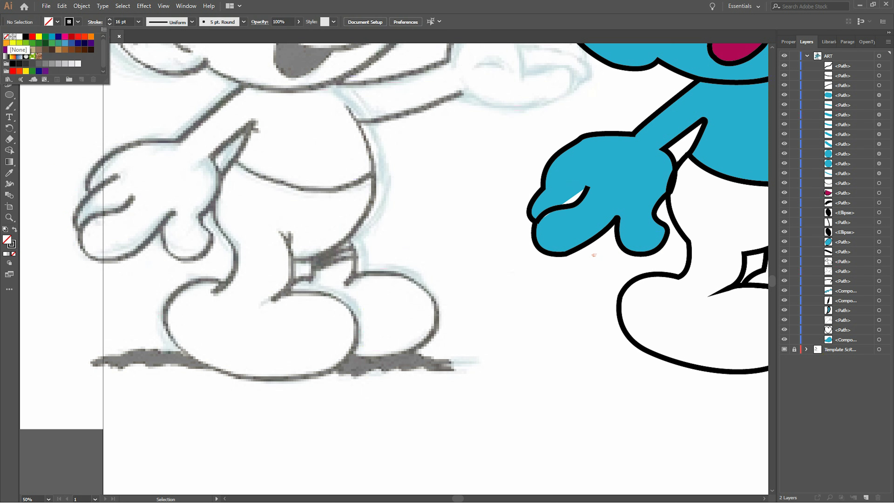
key(Escape)
click(563, 209)
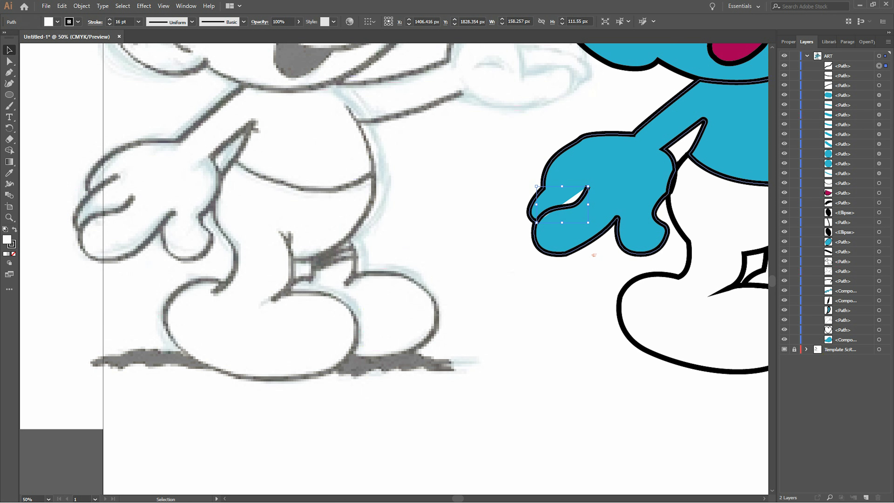
click(786, 143)
click(684, 177)
key(Escape)
key(ctrl+shift+a)
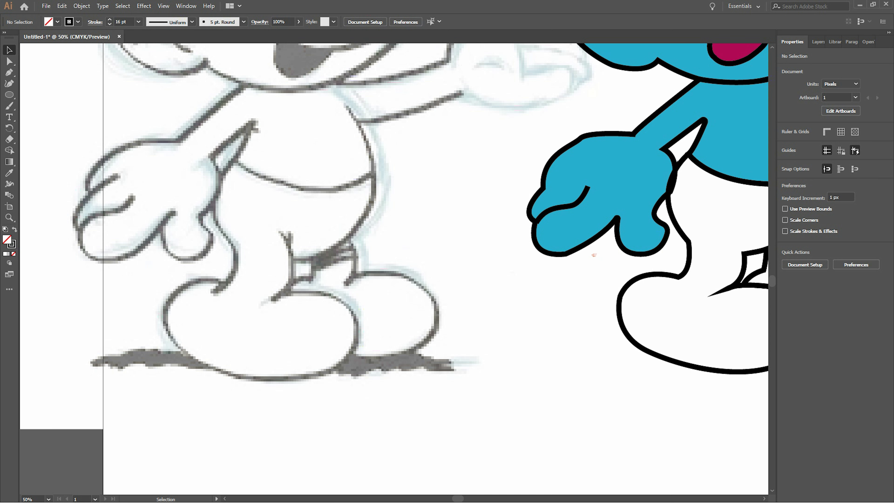
key(XF86AudioRaiseVolume)
key(XF86AudioRaiseVolume)
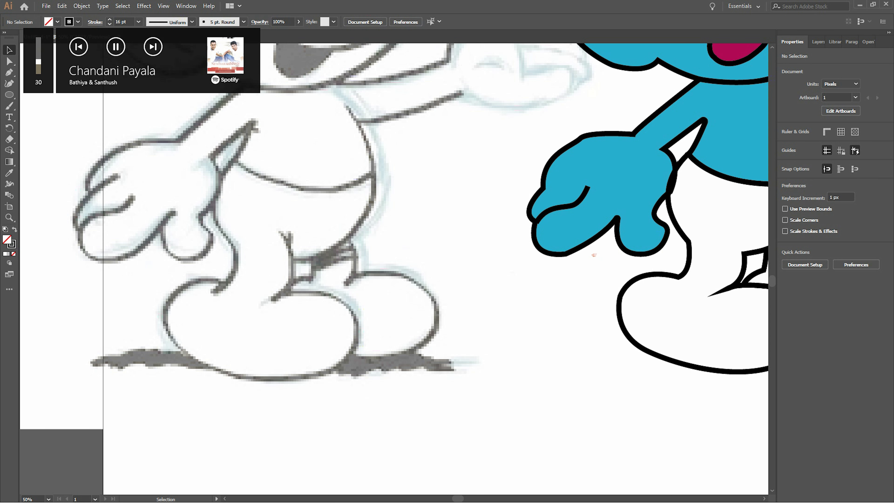
scroll(394, 262, down, 3)
scroll(493, 352, up, 4)
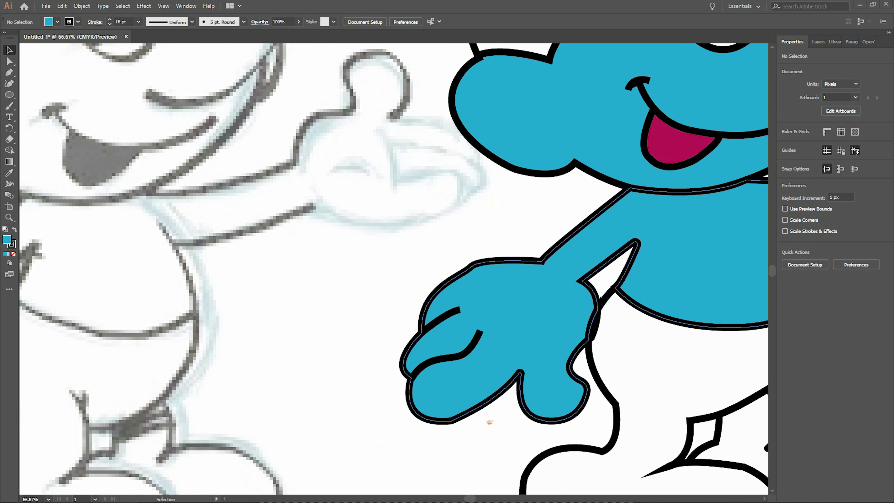
key(ctrl+minus)
scroll(481, 346, right, 9)
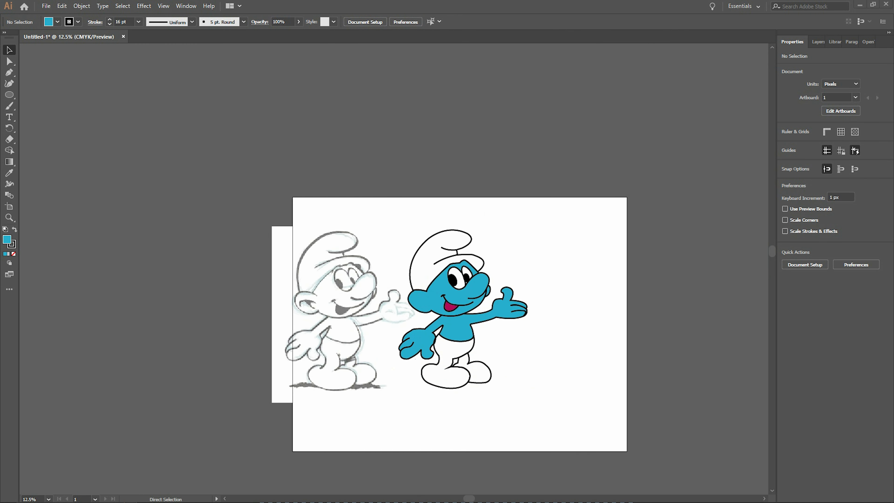
scroll(480, 347, up, 2)
scroll(480, 347, left, 2)
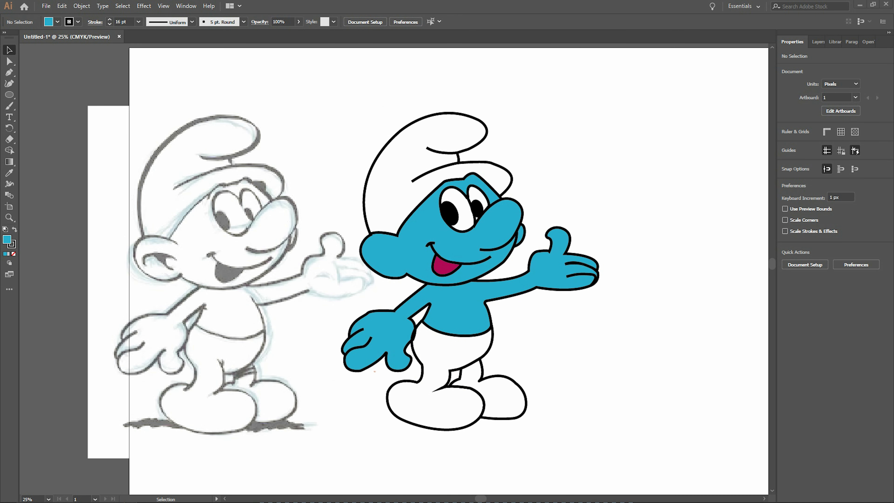
Step: Try removing the outline stroke from the blue body and arms shape
click(409, 339)
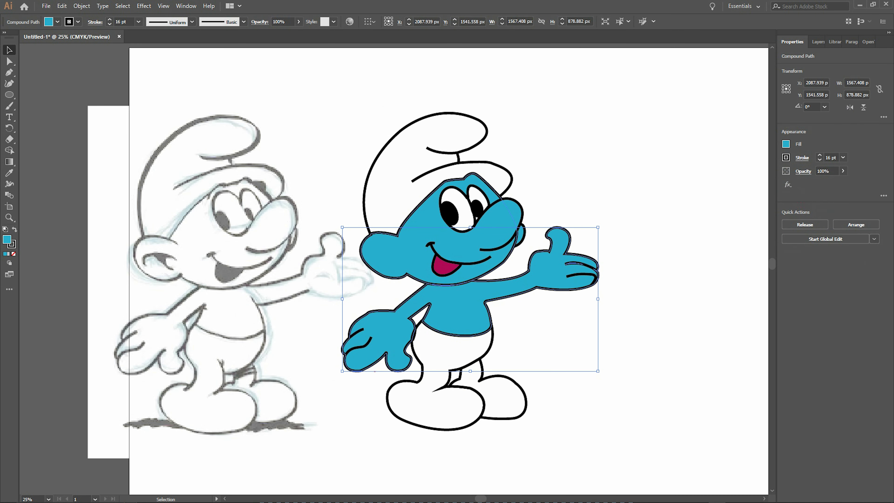
click(785, 157)
click(704, 191)
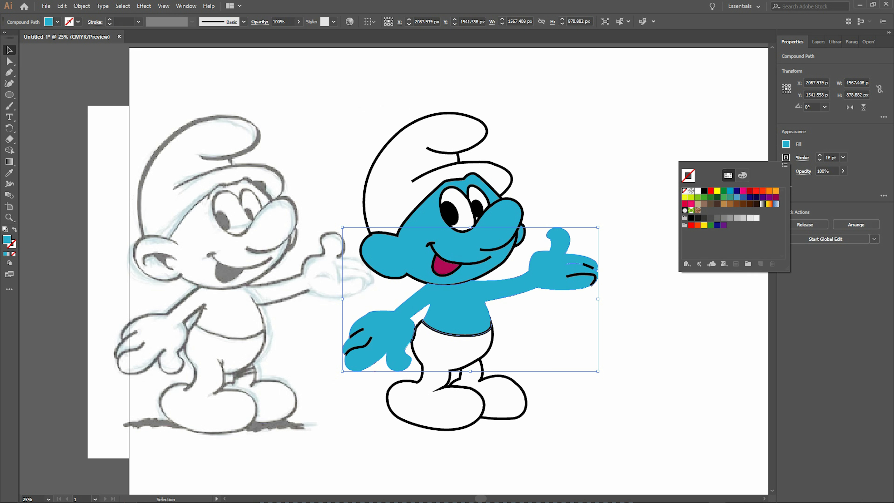
key(Escape)
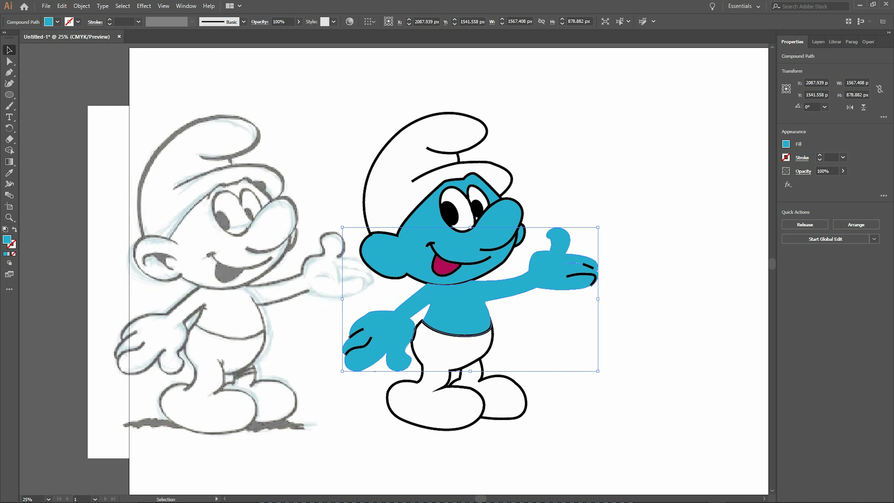
Step: Give the blue body and arms shape a black outline again and bring its weight back to 16 pt
click(785, 157)
click(704, 190)
key(Escape)
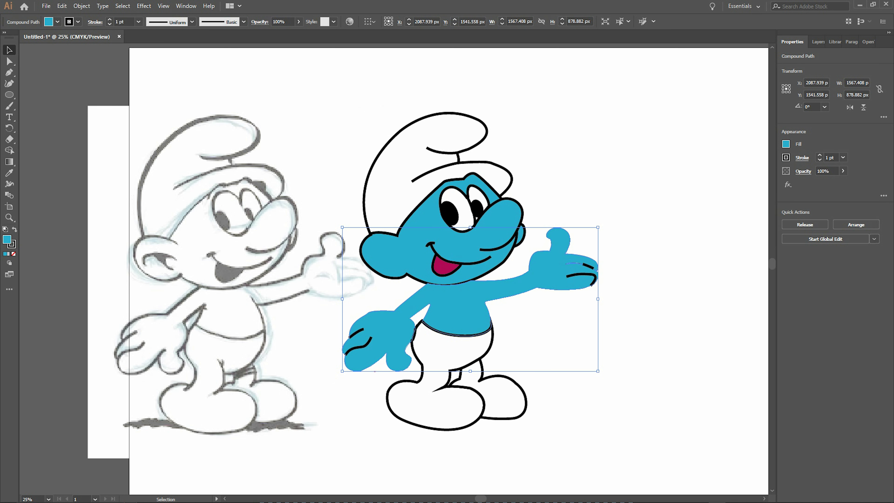
click(819, 155)
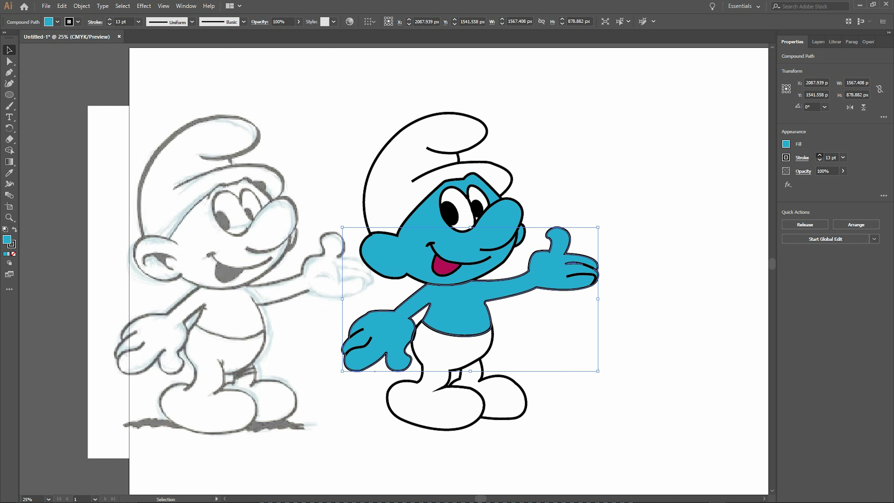
key(ctrl+shift+a)
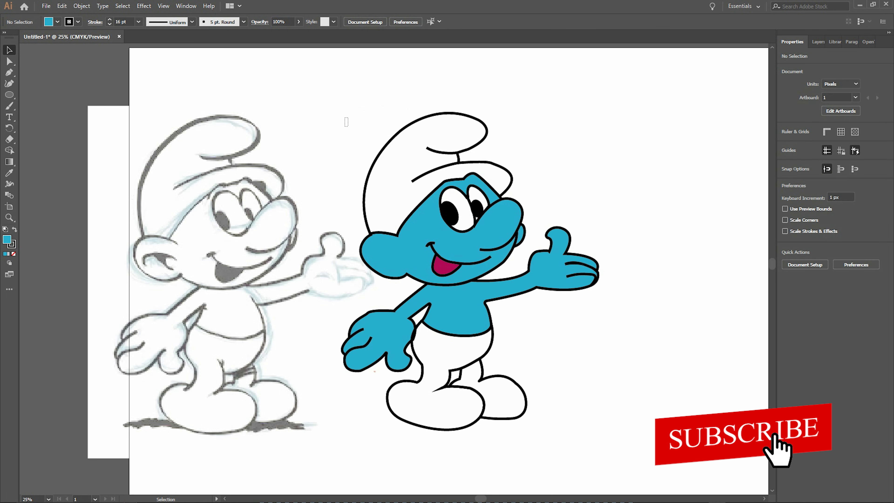
Step: Try applying a black stroke to the whole Smurf artwork at once
key(ctrl+a)
click(786, 158)
click(786, 158)
click(704, 190)
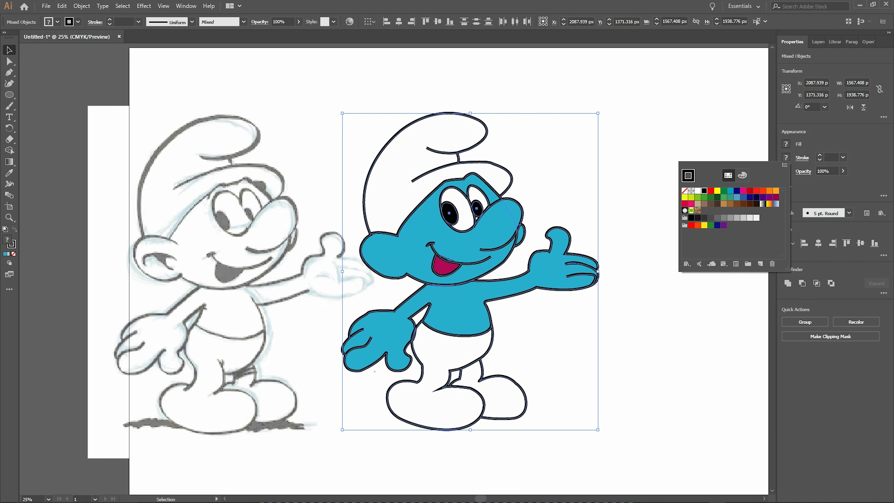
key(Escape)
Step: Try different stroke weights on the whole artwork, down to 4 pt, and undo the changes
click(819, 155)
click(819, 155)
click(819, 155)
click(820, 160)
click(820, 160)
click(820, 160)
click(819, 160)
click(819, 155)
key(a)
click(819, 155)
click(819, 155)
click(819, 160)
click(819, 160)
click(819, 160)
click(820, 160)
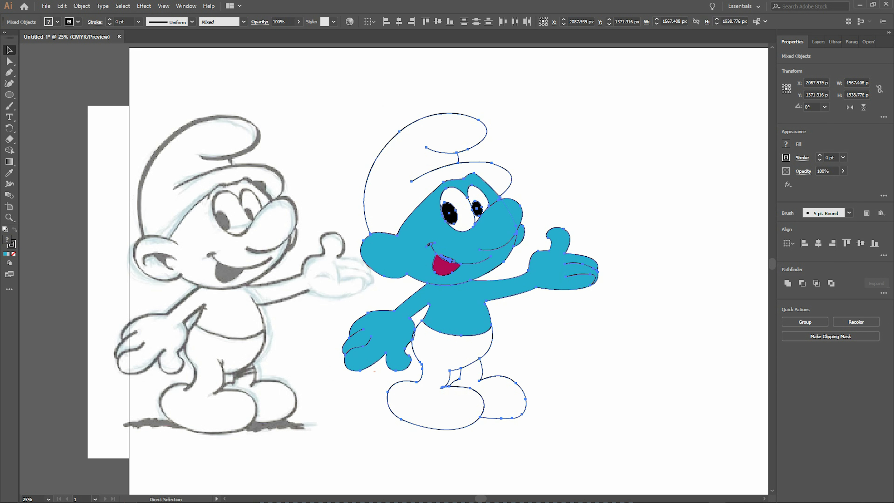
key(v)
key(ctrl+shift+a)
key(ctrl+a)
key(ctrl+shift+a)
Step: Delete the template layer that holds the scanned sketch
click(818, 41)
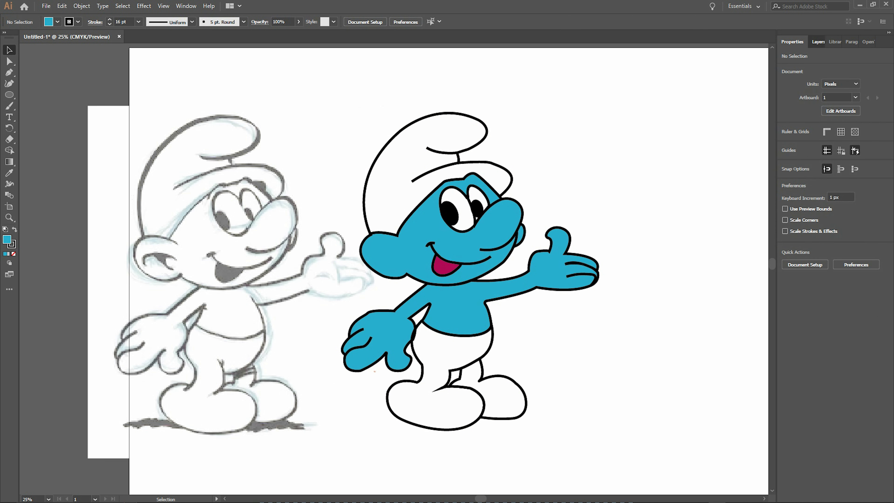
click(806, 56)
click(784, 65)
click(785, 66)
click(841, 66)
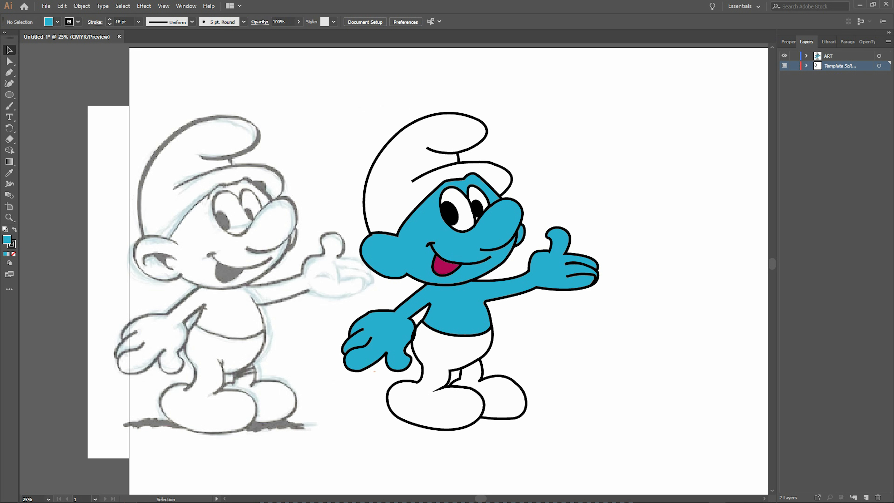
click(878, 497)
key(Return)
Step: Enlarge the whole Smurf to about 1752 by 2168 px and place it in the left half of the artboard
key(ctrl+minus)
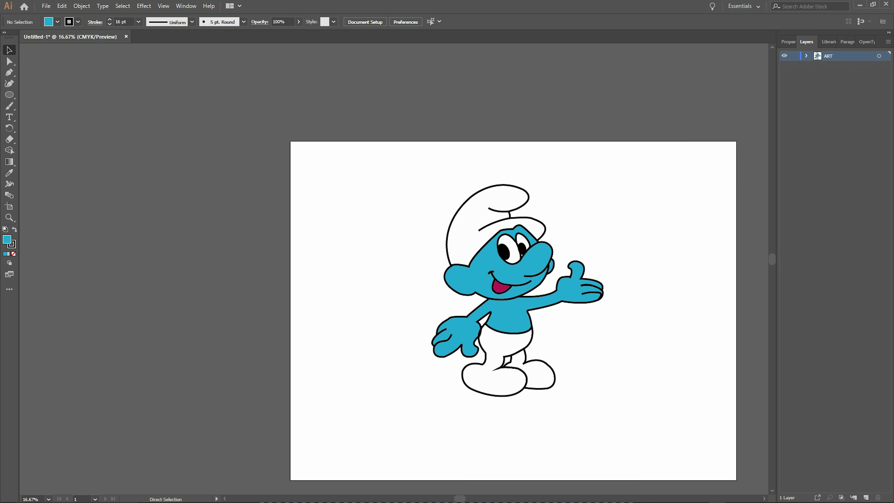
drag(394, 174, 606, 412)
drag(497, 291, 507, 301)
scroll(394, 267, right, 3)
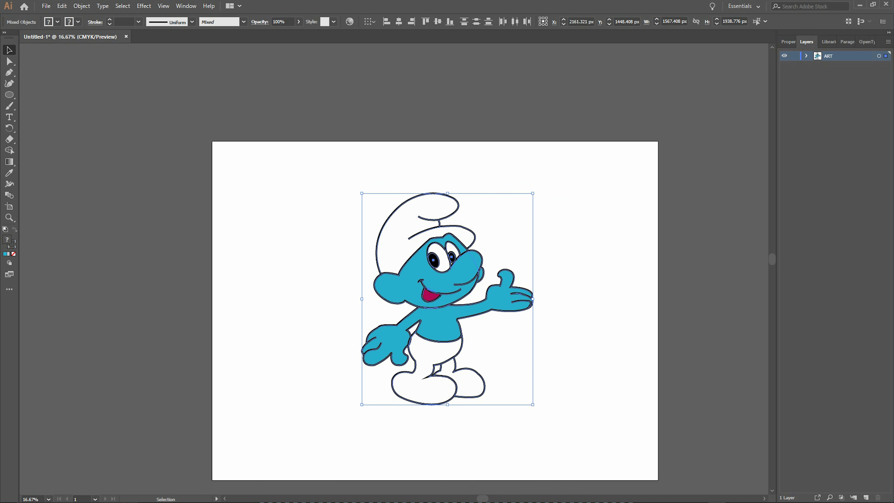
scroll(435, 292, down, 2)
drag(532, 371, 553, 395)
drag(465, 296, 390, 293)
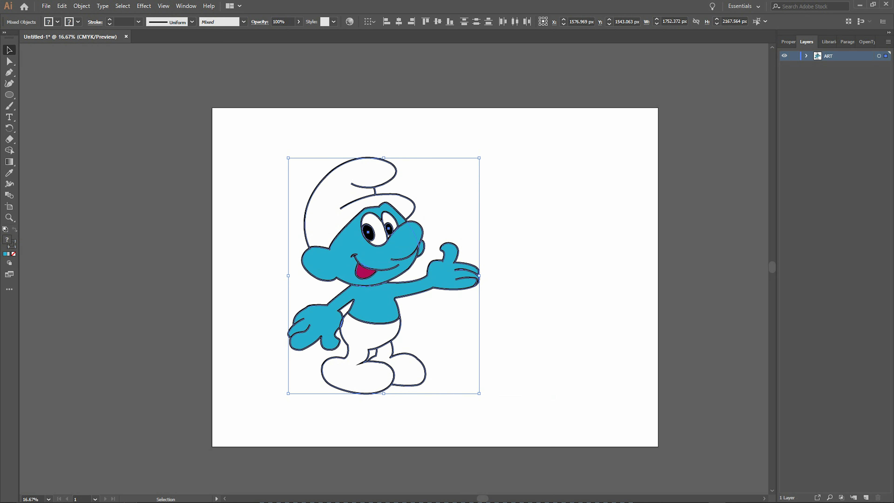
key(ctrl+shift+a)
Step: Draw a flat shadow ellipse about 1352 by 43 px, fill it black, and position it directly beneath the shoes
click(9, 94)
drag(299, 399, 447, 403)
click(58, 22)
click(27, 33)
key(v)
drag(416, 400, 415, 393)
key(ctrl+shift+a)
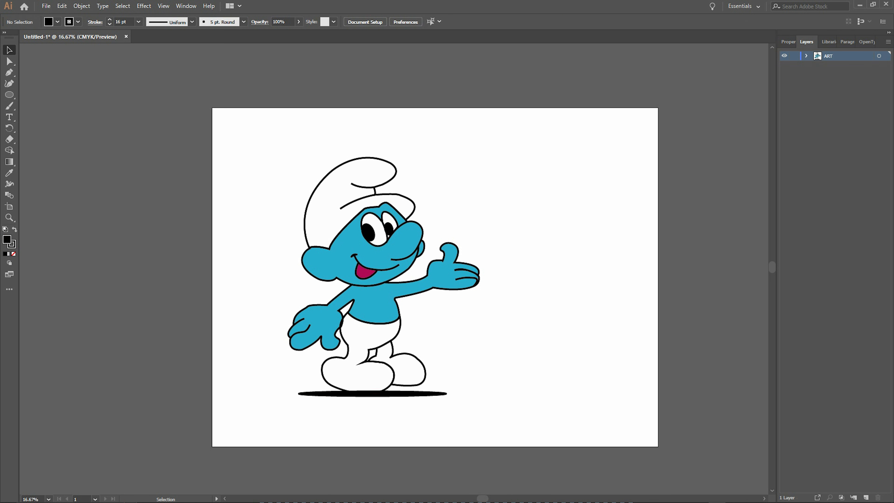
Step: Move the shadow ellipse to the very back of the ART layer, behind the shoes
click(806, 55)
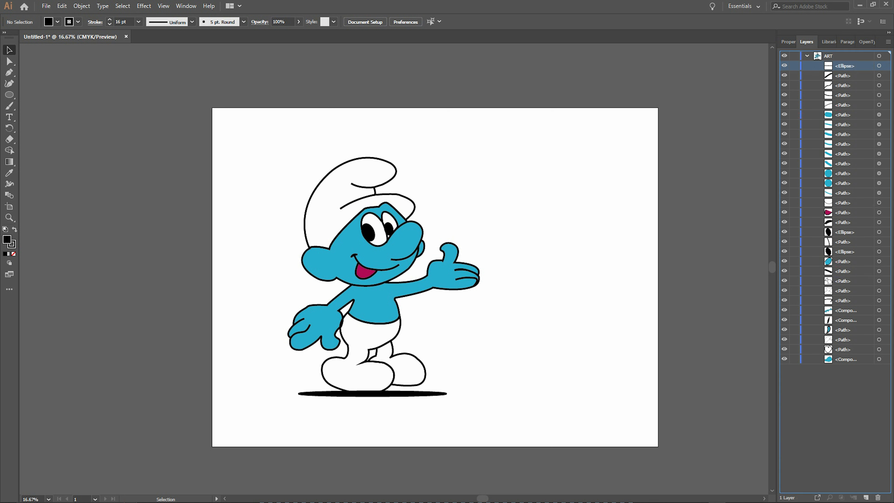
drag(845, 65, 844, 363)
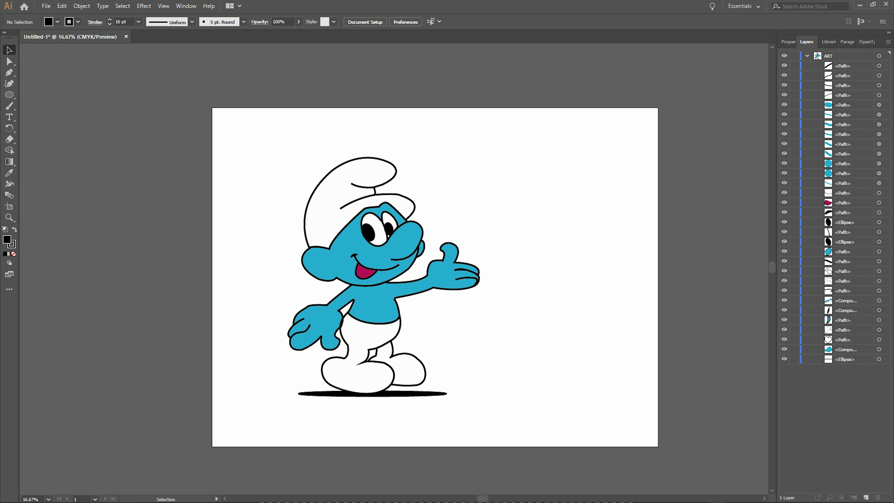
click(372, 393)
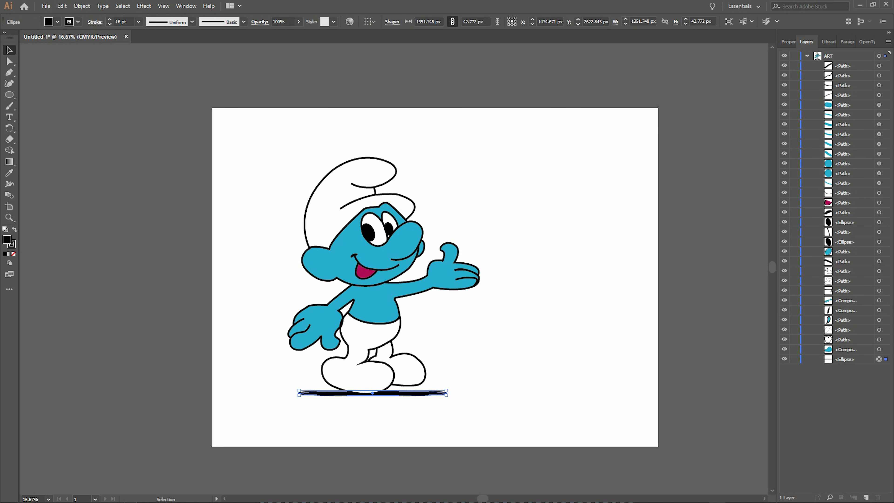
key(ctrl+shift+a)
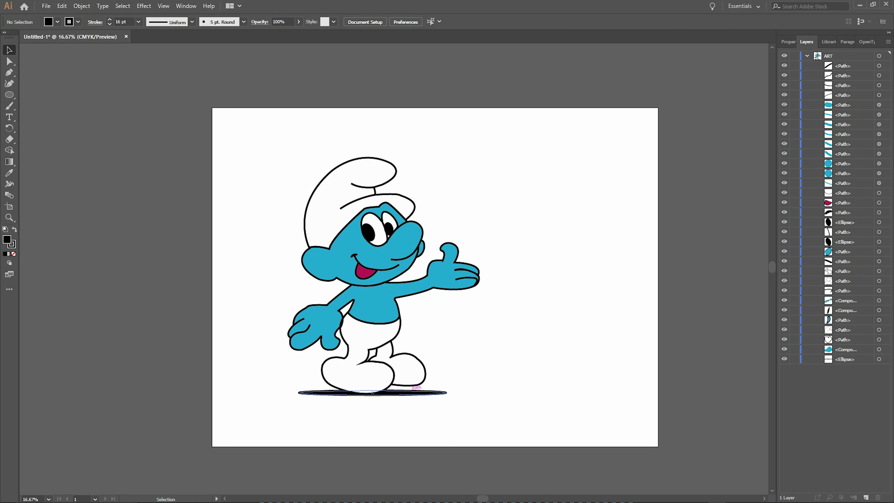
Step: Stretch the shadow ellipse upward to about 87 px tall and set its opacity to 76%
click(412, 393)
drag(446, 390, 446, 385)
key(ctrl+shift+a)
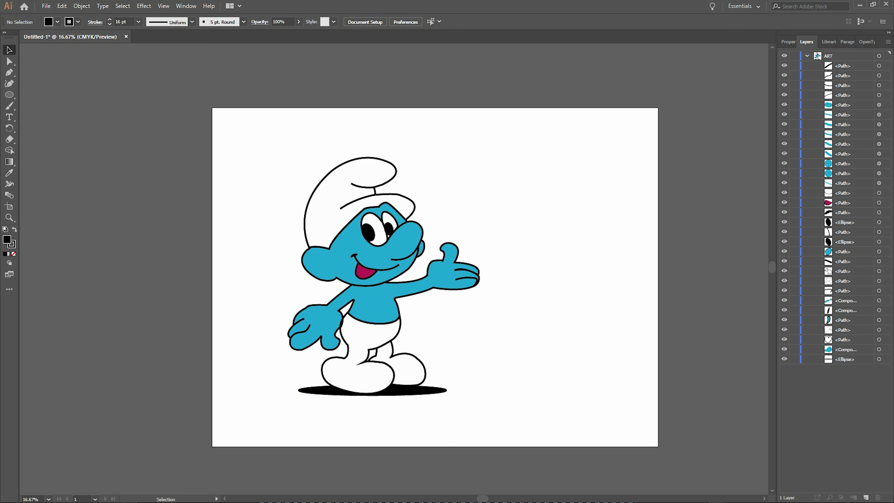
click(412, 392)
click(788, 41)
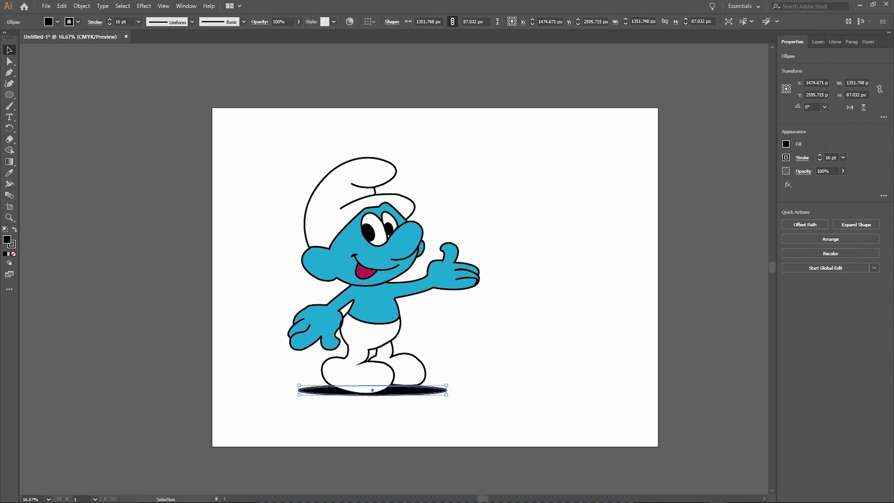
key(ctrl+shift+a)
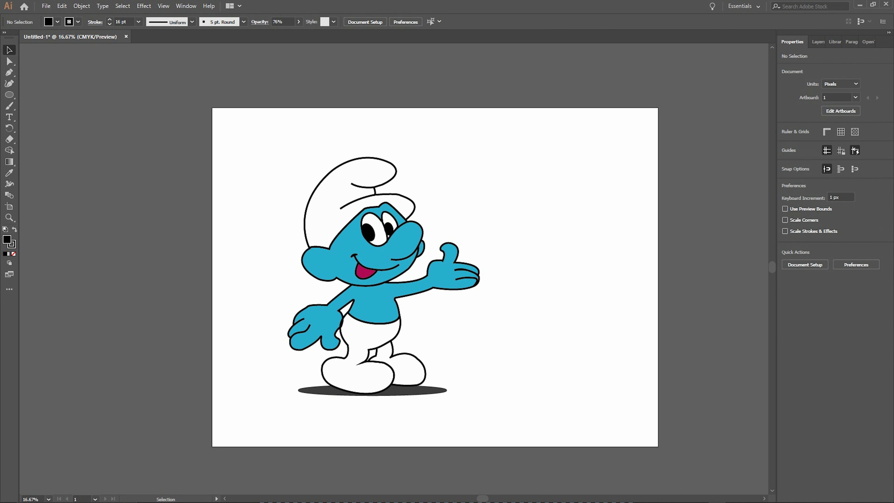
Step: Create a layer named BACKGROUND beneath the ART layer and lock ART
key(F7)
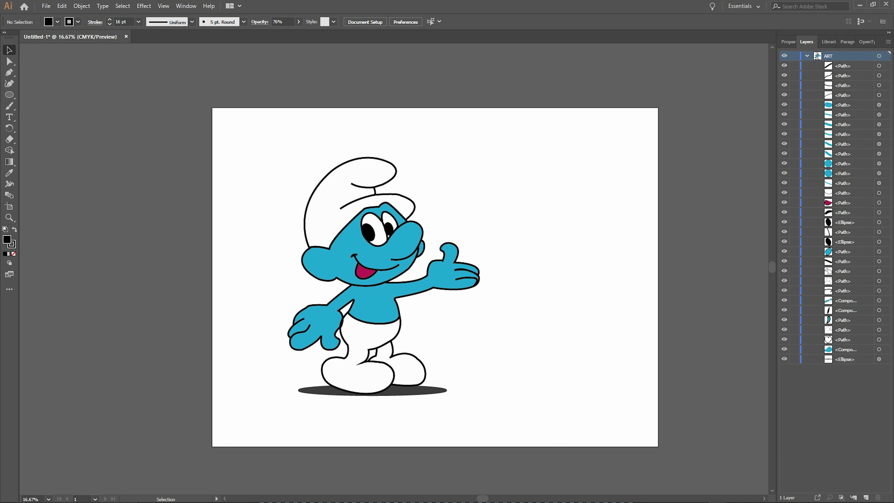
click(854, 497)
double_click(834, 55)
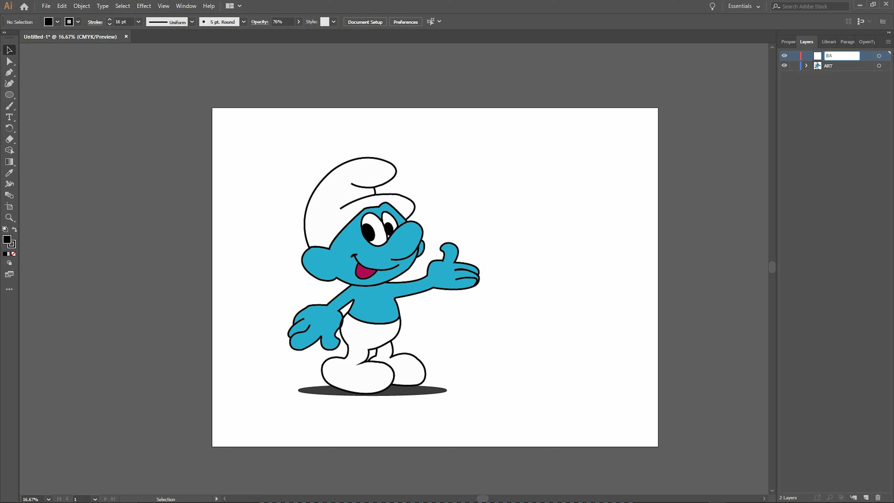
text(BACKGROUND)
key(Return)
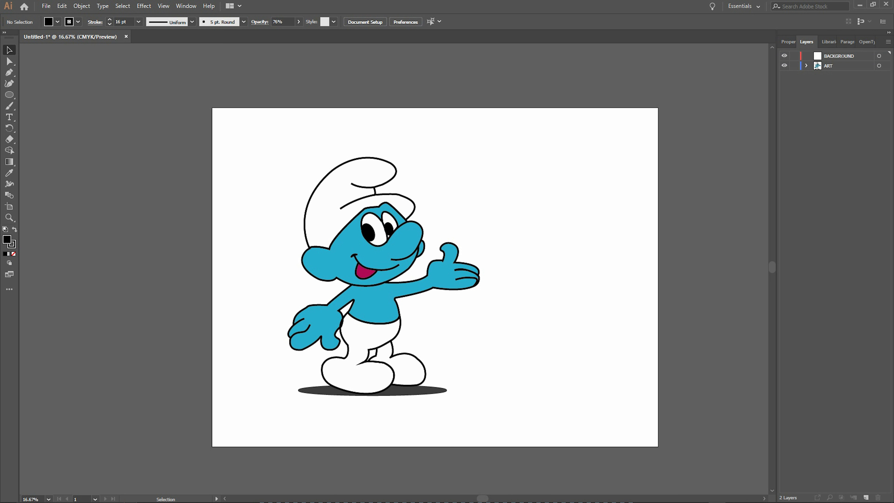
drag(839, 56, 839, 69)
click(794, 55)
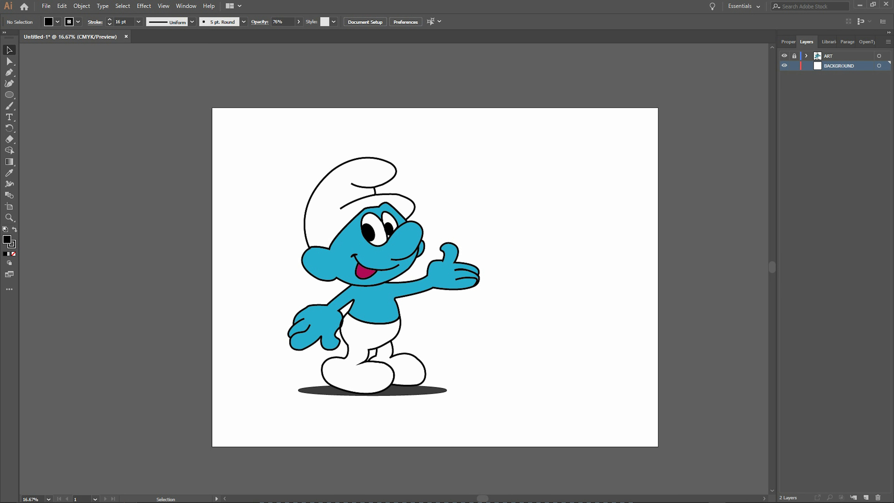
Step: Draw a 4096 by 3112 px rectangle covering the artboard on the BACKGROUND layer and remove its stroke
drag(9, 95, 26, 93)
mouse_move(212, 107)
mouse_down()
mouse_move(463, 271)
mouse_move(658, 446)
mouse_up()
click(57, 22)
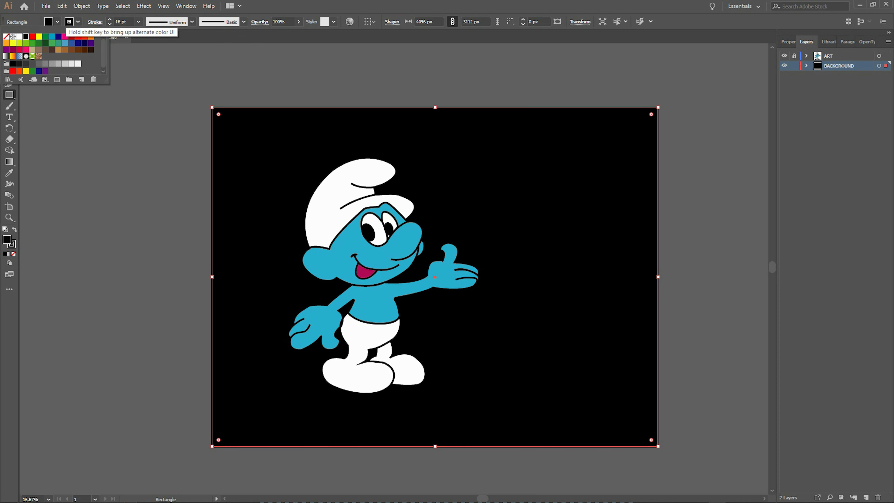
click(6, 37)
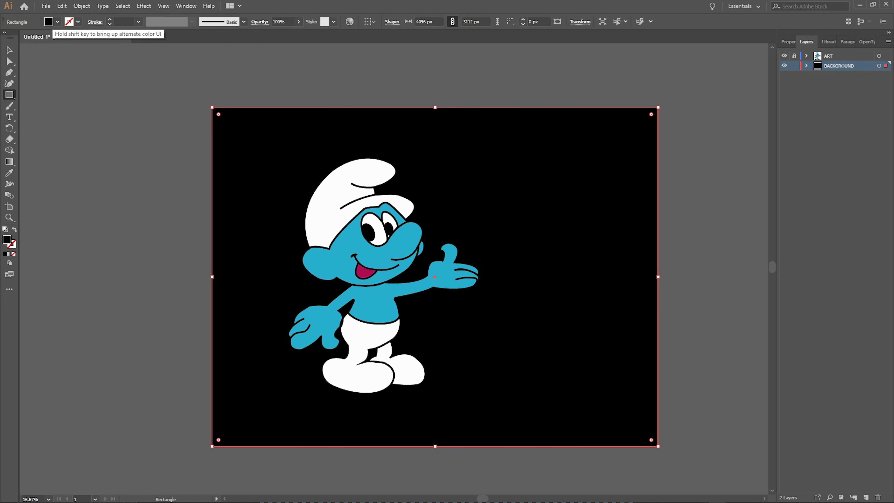
Step: Fill the background rectangle with light cyan 97FFFC
double_click(6, 240)
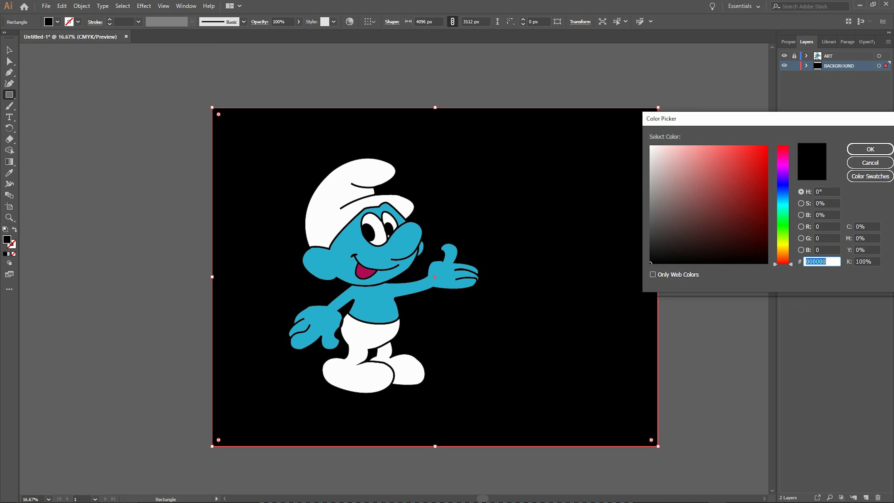
click(782, 212)
click(678, 158)
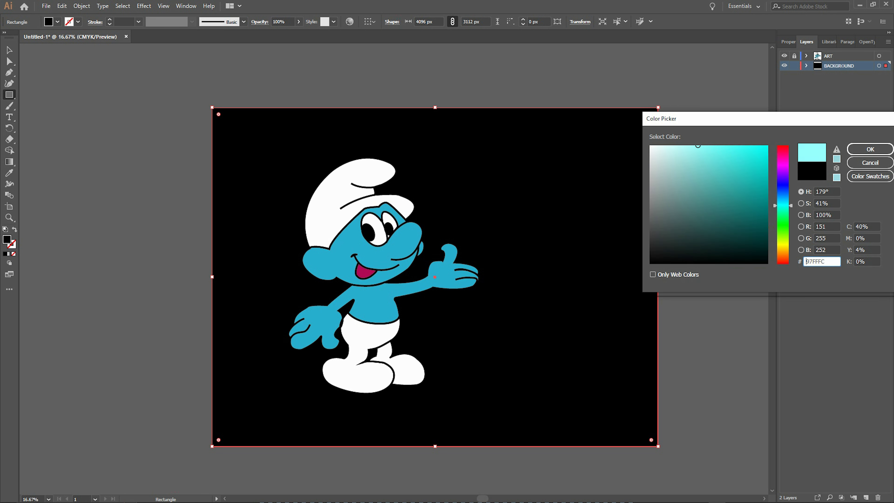
click(870, 149)
click(434, 277)
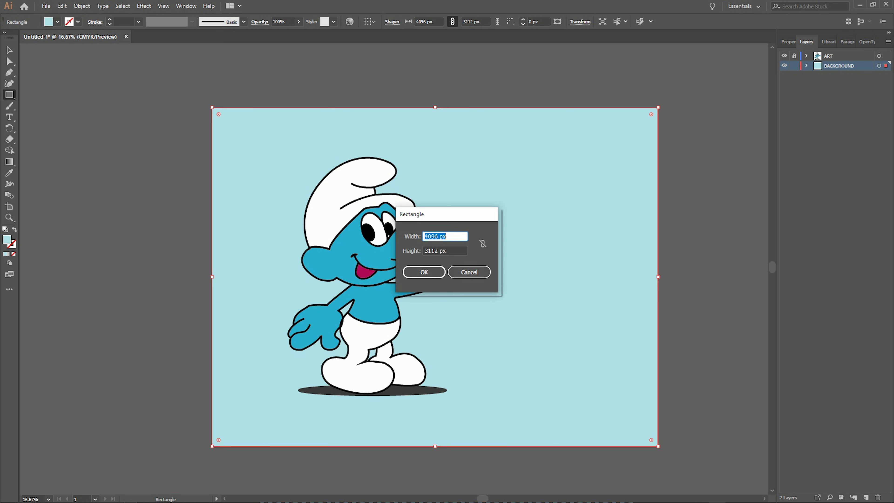
click(473, 272)
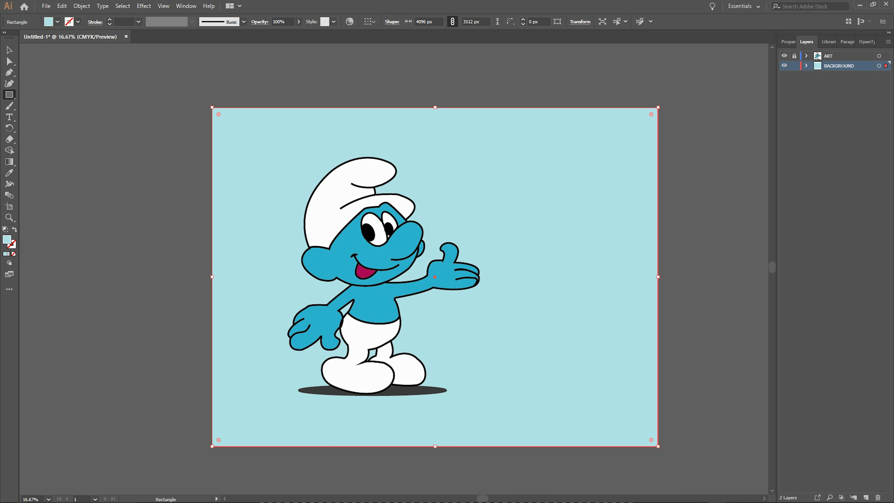
Step: Set the background rectangle's fill to the paler cyan c2fffd and deselect it
text(c2fffd)
key(Return)
scroll(435, 316, up, 3)
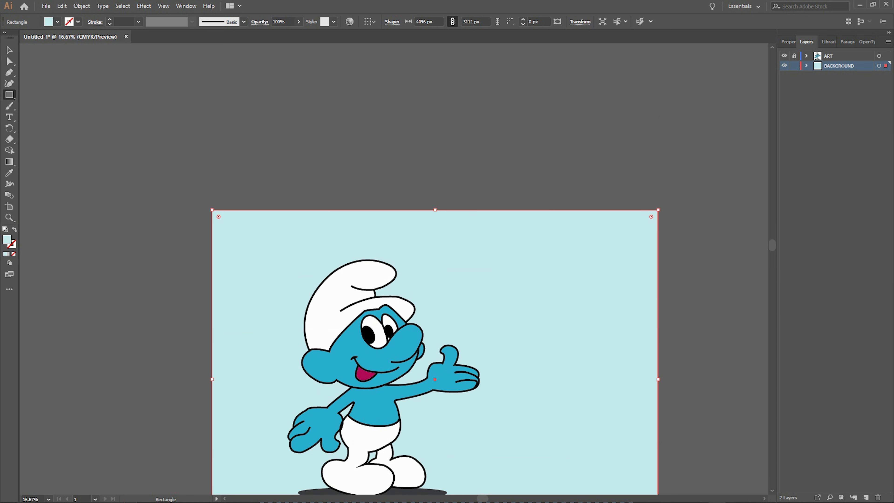
scroll(475, 244, down, 3)
click(420, 246)
click(470, 272)
key(v)
key(ctrl+shift+a)
key(ctrl+a)
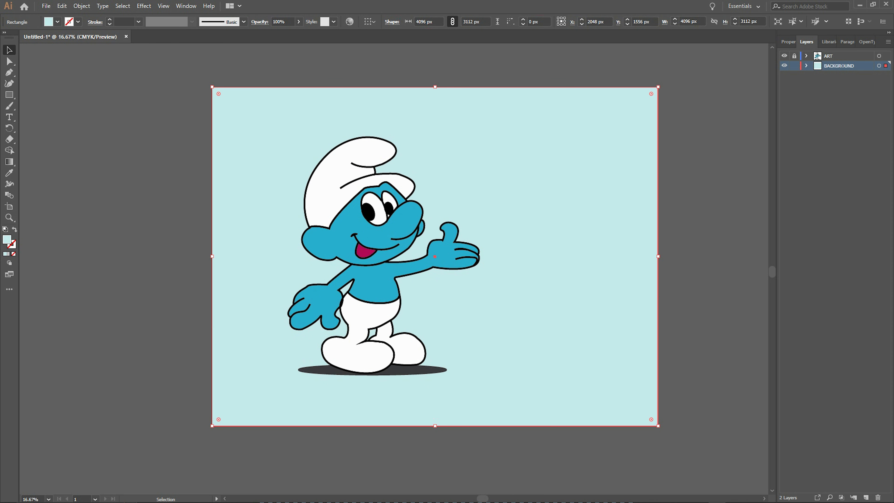
scroll(435, 246, down, 3)
scroll(435, 246, up, 5)
scroll(435, 246, down, 5)
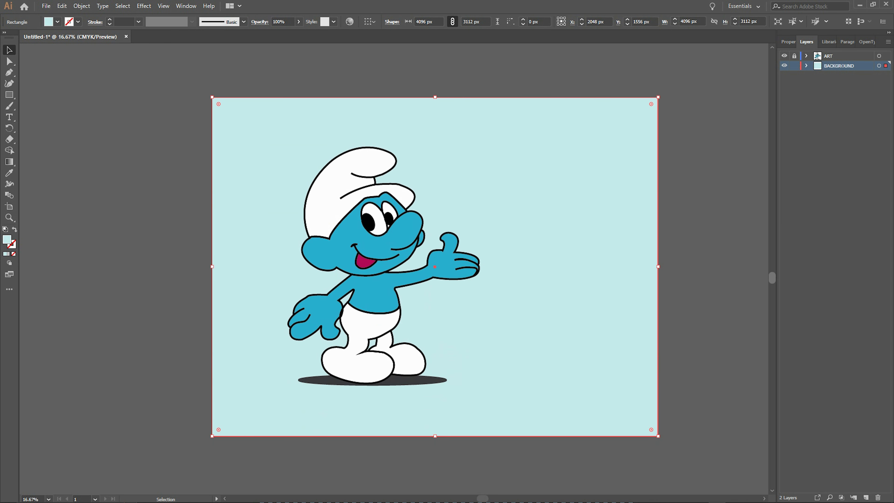
key(ctrl+shift+a)
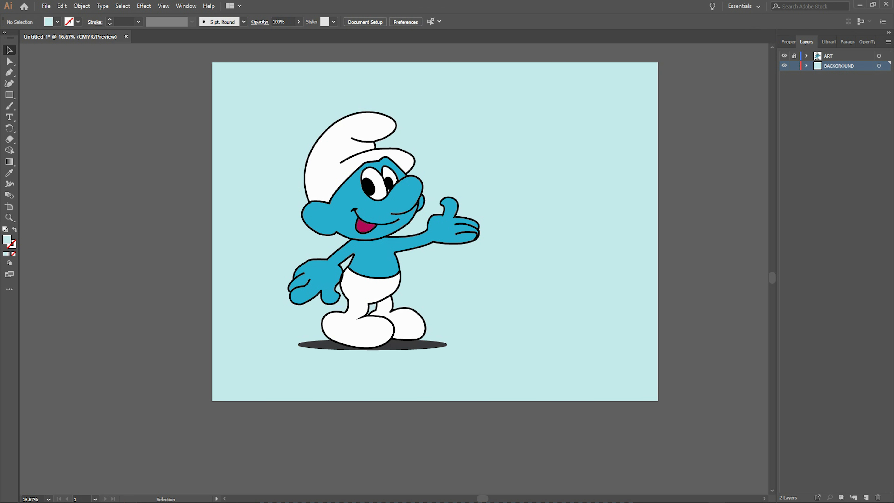
Step: Unlock ART, lock BACKGROUND, and move the figure with its shadow slightly left to X 1465.5 px
click(794, 56)
drag(278, 106, 492, 368)
drag(405, 269, 393, 270)
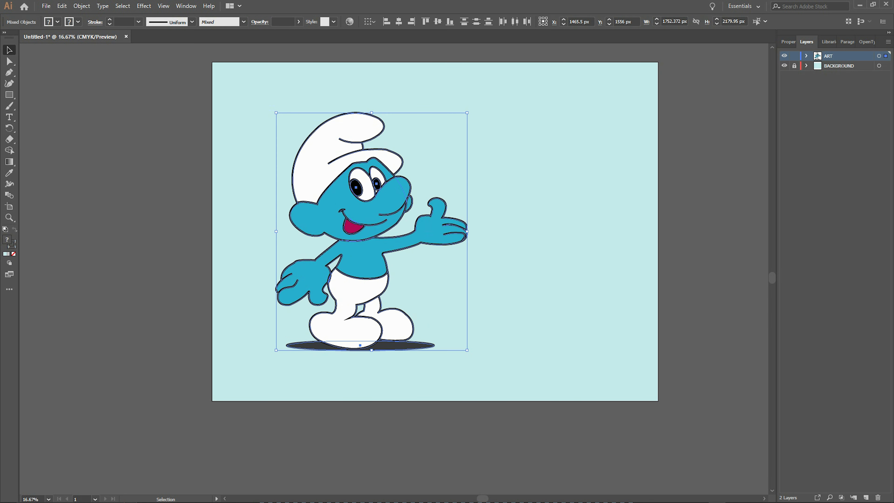
key(ctrl+shift+a)
Step: Reduce the ground shadow ellipse's opacity to 57%
click(360, 346)
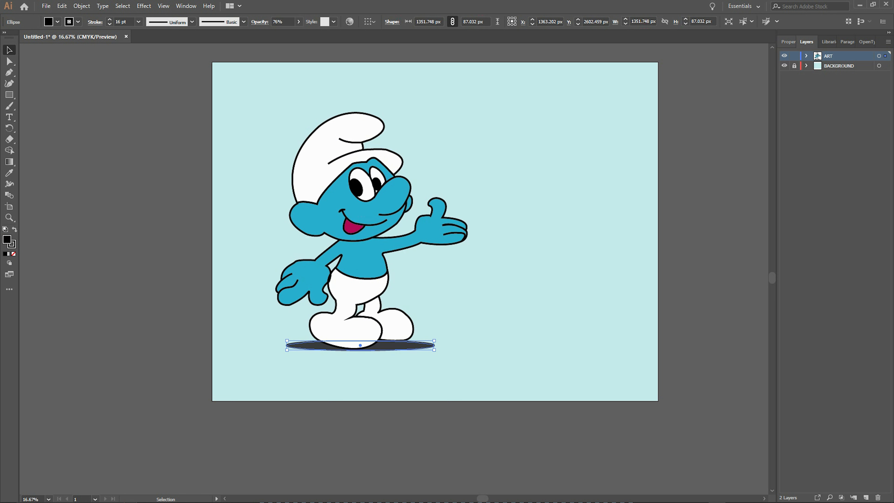
click(792, 42)
click(843, 171)
drag(838, 185, 830, 184)
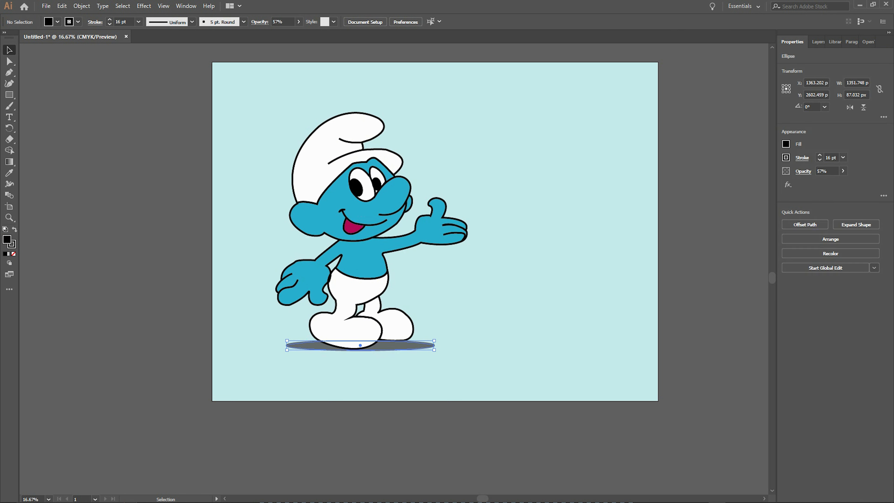
key(ctrl+shift+a)
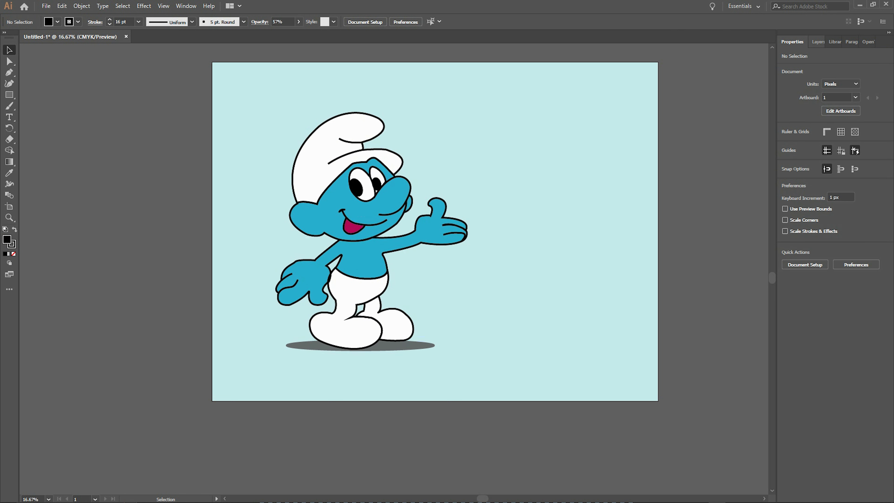
Step: Lock ART and start a 167 pt point text on the BACKGROUND layer, above and right of the Smurf's raised hand
click(817, 42)
click(9, 117)
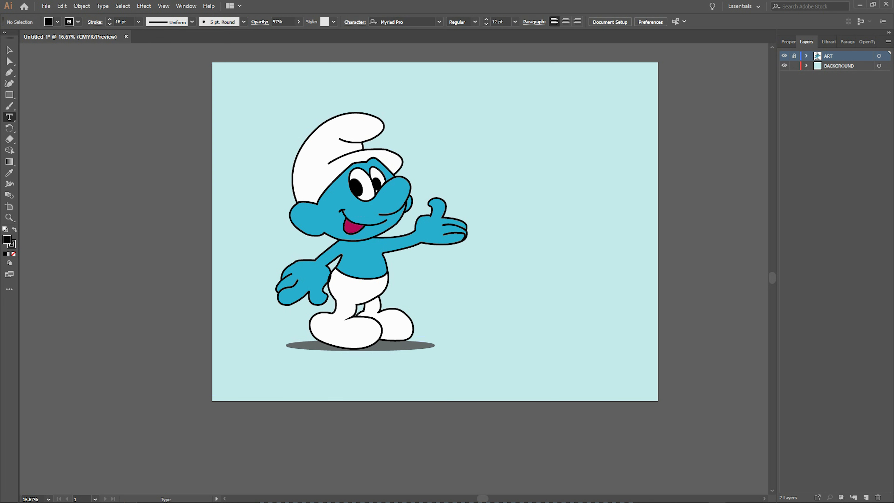
click(845, 66)
click(485, 143)
click(796, 244)
drag(796, 243, 795, 243)
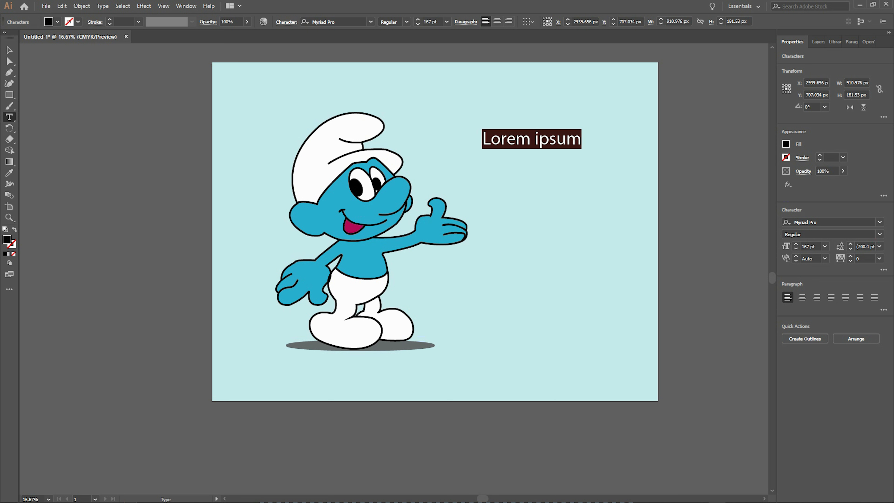
Step: Replace the placeholder text with SMURF’S in capitals
key(BackSpace)
text(smufr)
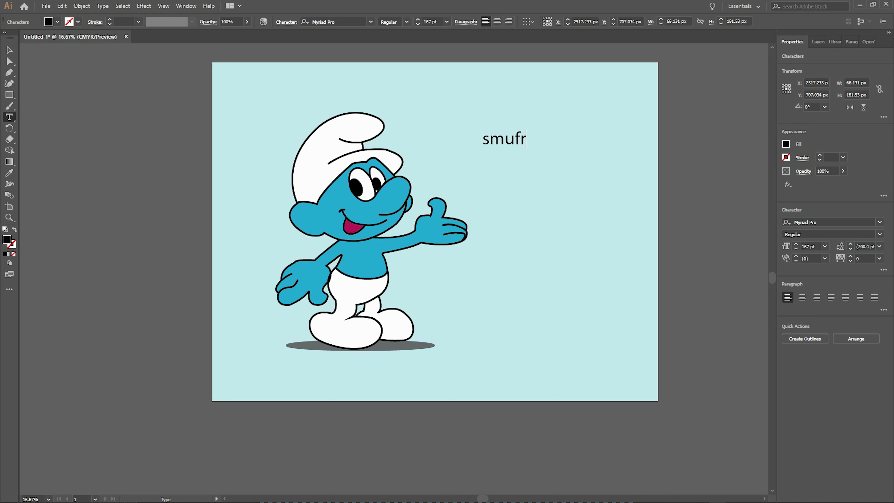
key(BackSpace)
key(BackSpace)
key(BackSpace)
key(BackSpace)
key(BackSpace)
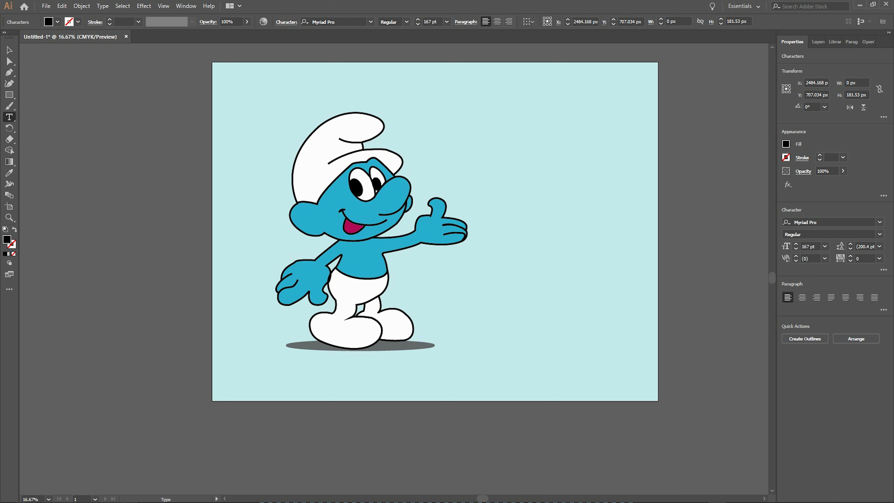
text(SMURF’S)
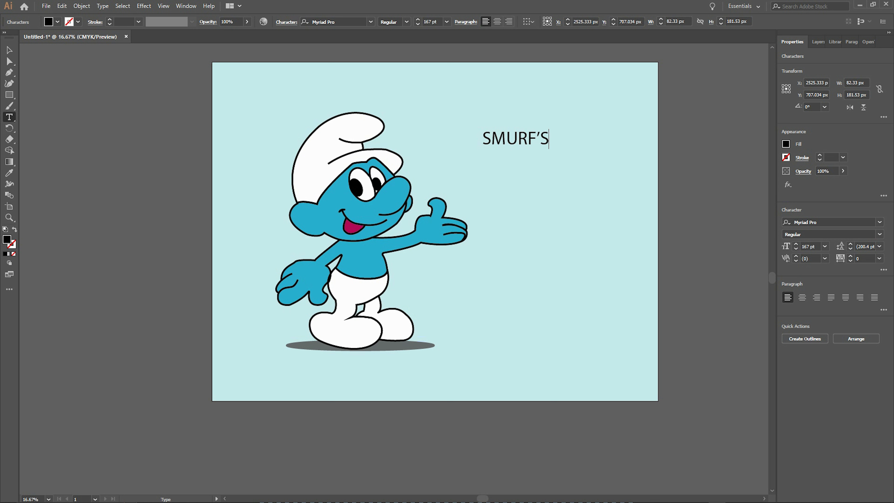
key(super)
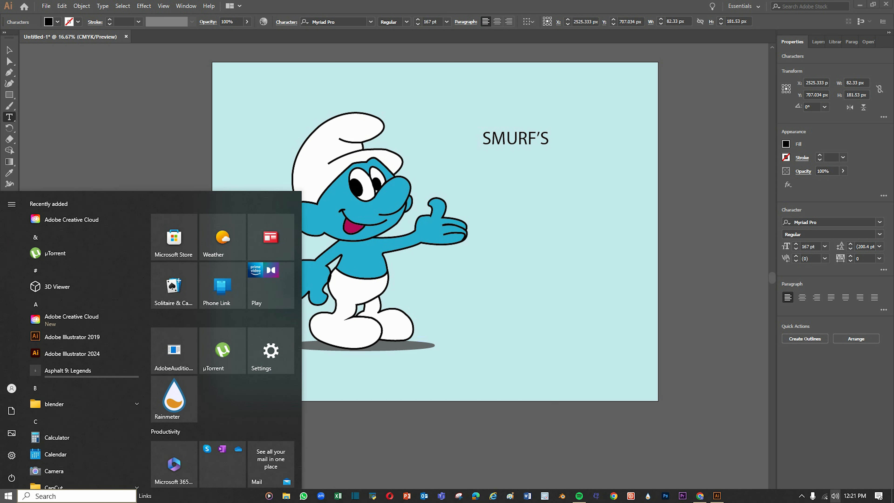
key(XF86AudioRaiseVolume)
key(Escape)
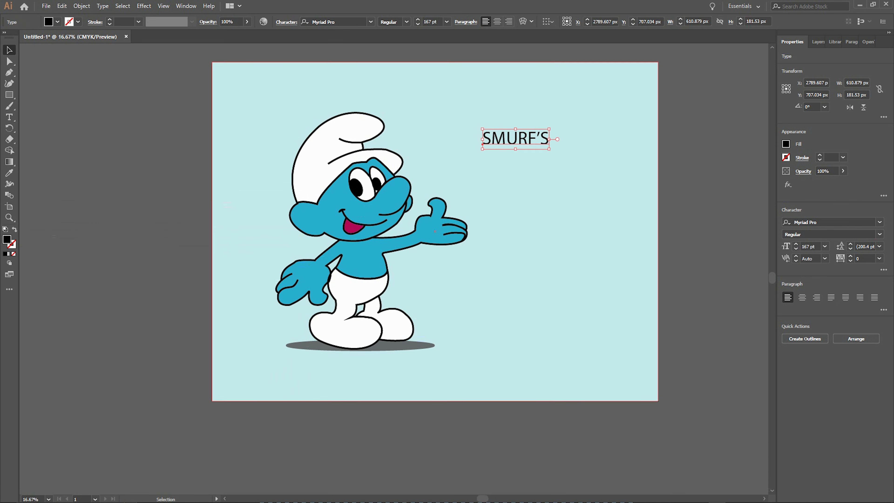
key(ctrl+a)
click(825, 246)
key(Escape)
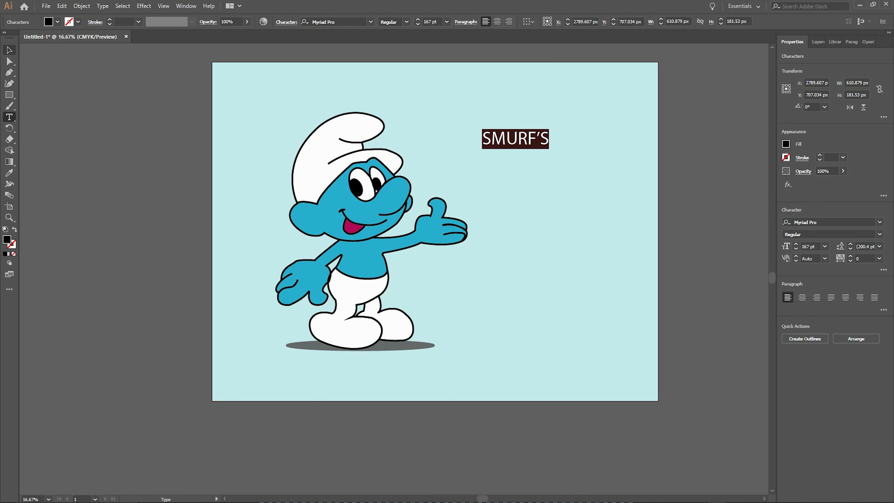
key(Escape)
Step: Scale the SMURF’S text up to about 2264 by 673 px and place it beside the Smurf's head
drag(548, 148, 651, 179)
drag(586, 140, 500, 263)
key(ctrl+shift+a)
key(ctrl+a)
drag(542, 268, 682, 244)
drag(598, 204, 507, 191)
click(563, 300)
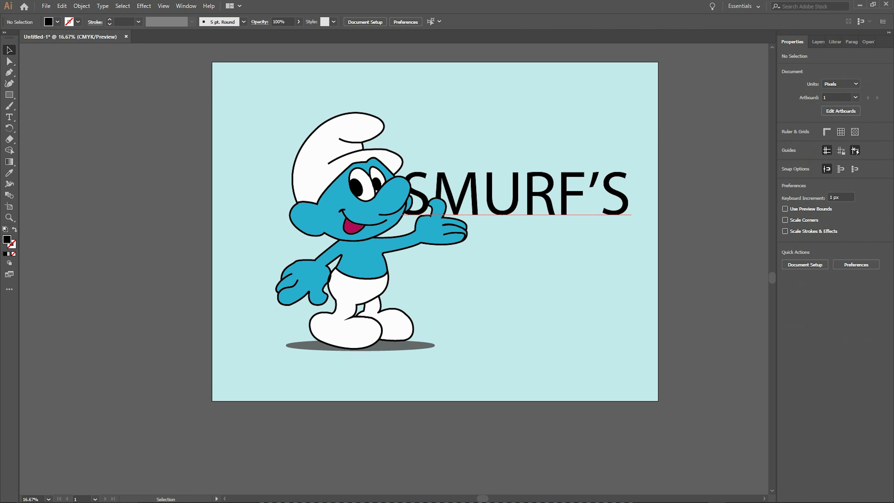
mouse_move(630, 230)
mouse_down()
mouse_move(651, 238)
mouse_move(645, 235)
mouse_up()
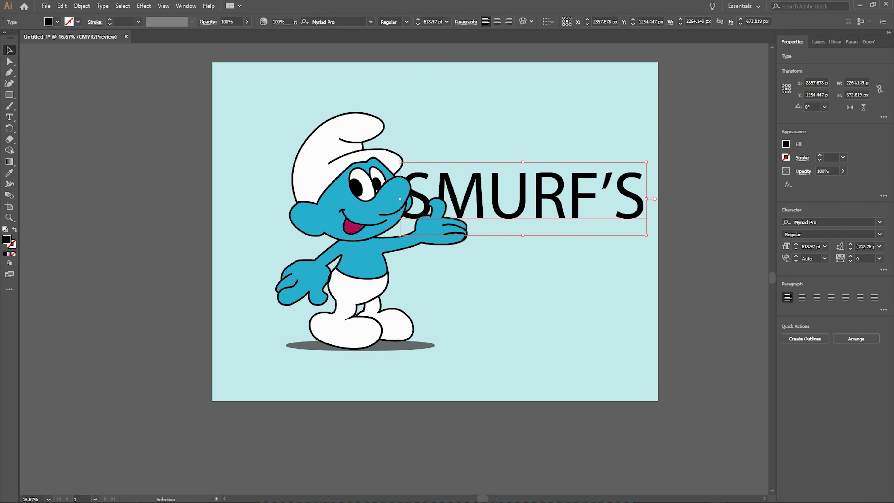
key(ctrl+shift+a)
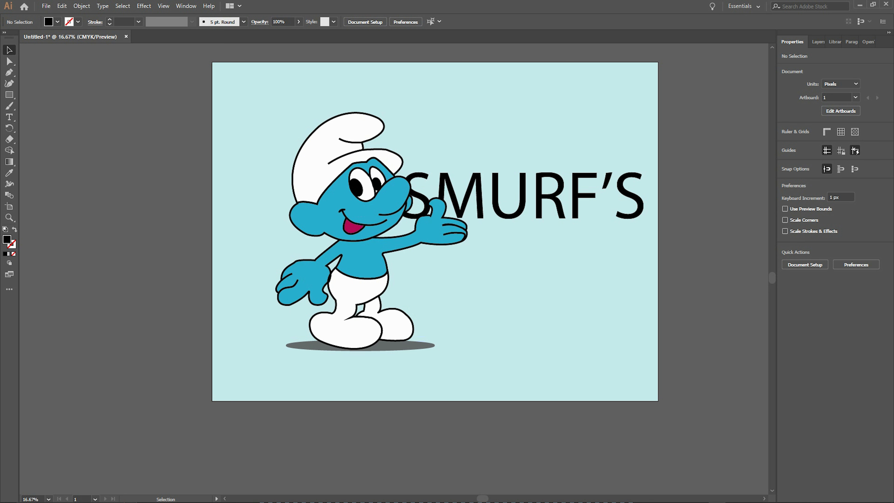
Step: Make ART editable with BACKGROUND locked, and move the Smurf and its shadow left and slightly down, away from the text
key(F7)
drag(249, 104, 495, 365)
drag(359, 267, 335, 268)
drag(351, 217, 351, 224)
key(ctrl+shift+a)
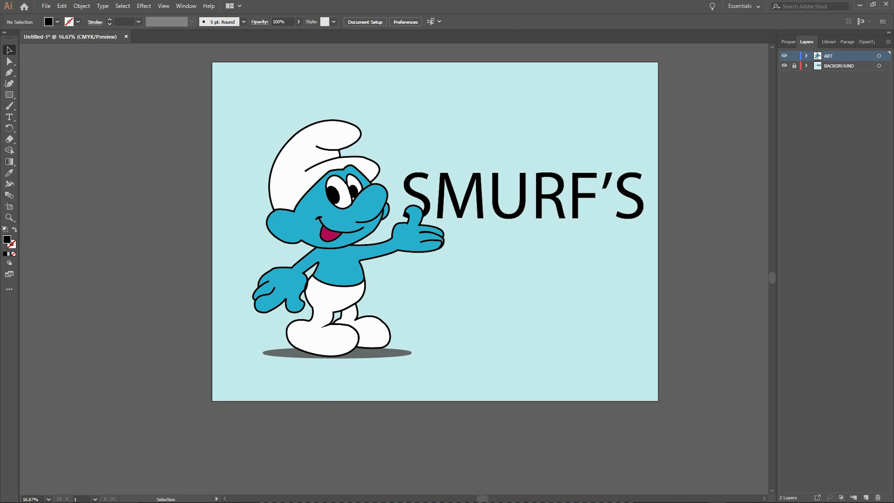
Step: Lock ART, unlock BACKGROUND, and move the SMURF’S text above the raised hand, enlarging it to about 2380 by 776 px
click(794, 66)
drag(591, 203, 583, 191)
click(521, 225)
drag(632, 179, 599, 176)
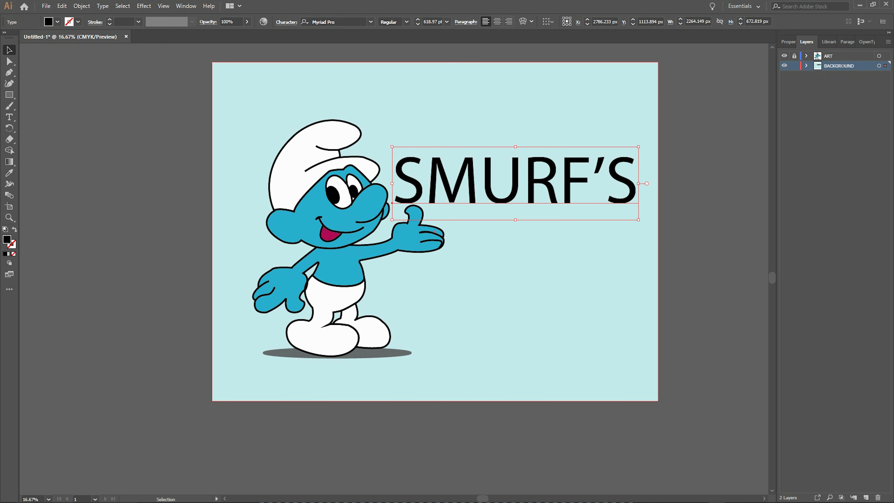
drag(391, 146, 379, 140)
key(ctrl+shift+a)
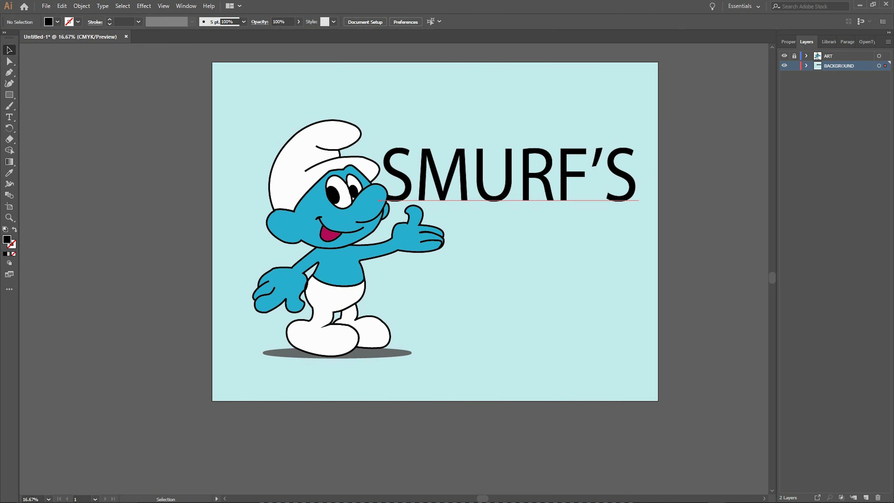
Step: Set the font of the whole SMURF’S text to Rebellion Squad
double_click(458, 173)
key(ctrl+a)
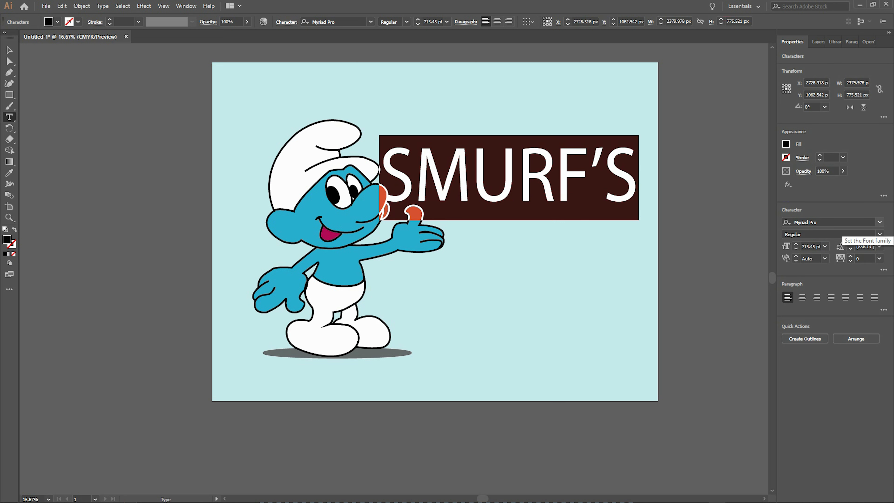
click(831, 222)
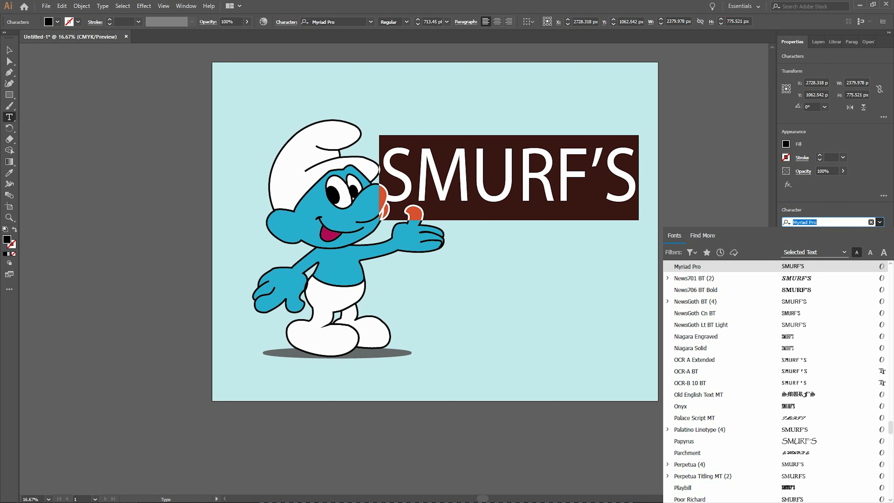
key(Down)
key(Down)
key(Down)
key(Down)
key(Down)
key(Down)
key(Down)
key(Down)
key(Down)
key(Down)
key(Down)
key(Down)
key(Down)
key(Down)
key(Down)
key(Down)
key(Down)
key(Down)
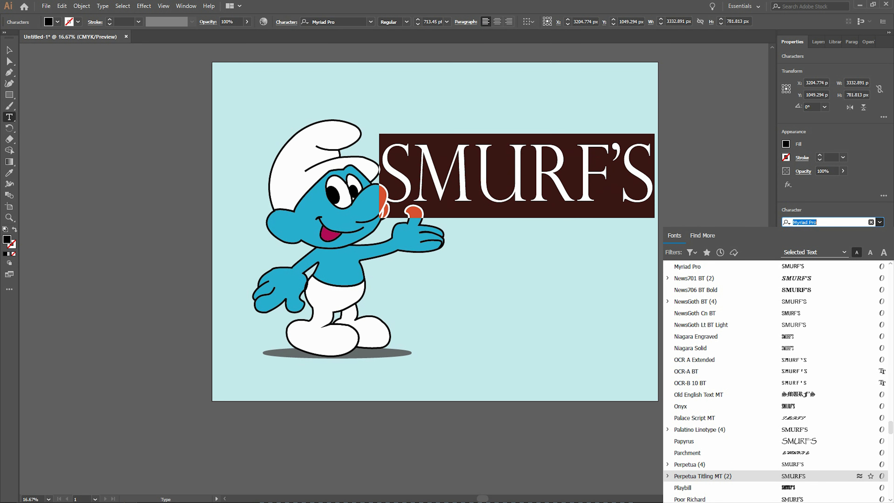
key(Down)
key(Down)
key(Down)
key(Down)
key(Down)
key(Down)
key(Down)
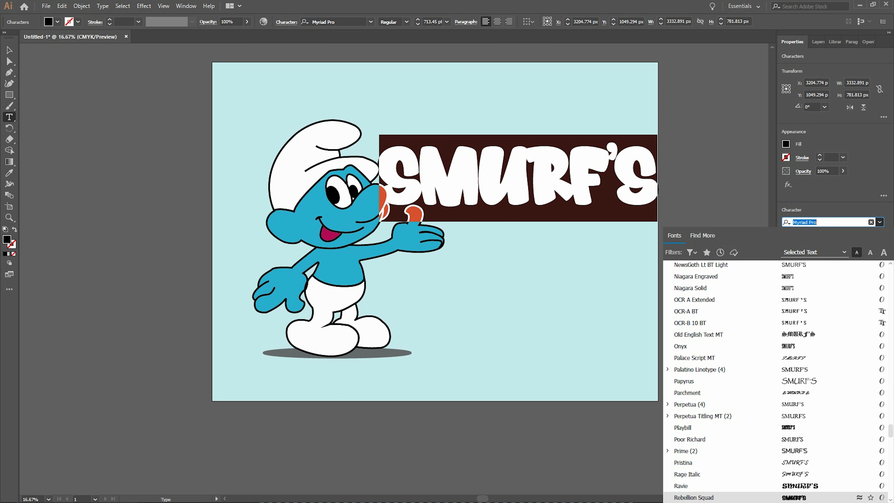
key(Return)
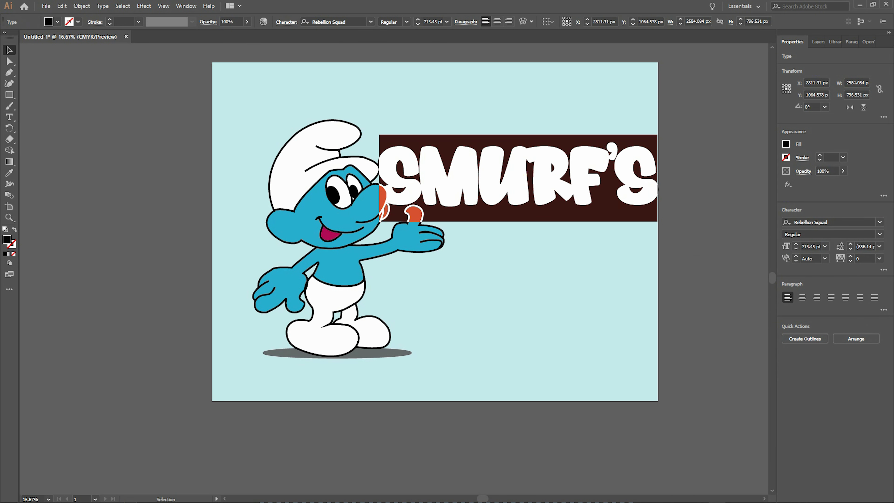
key(Escape)
Step: Fill the whole SMURF’S text with pure blue 0000FF
double_click(517, 176)
key(ctrl+a)
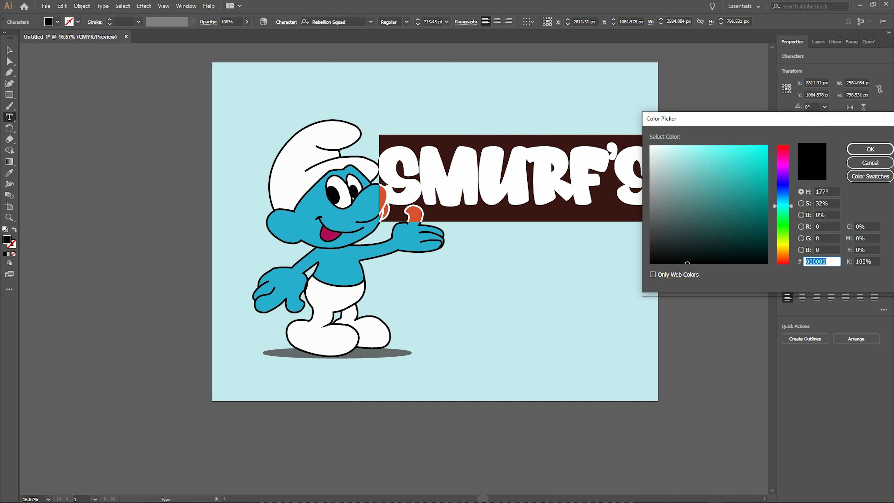
drag(782, 206, 783, 186)
click(750, 199)
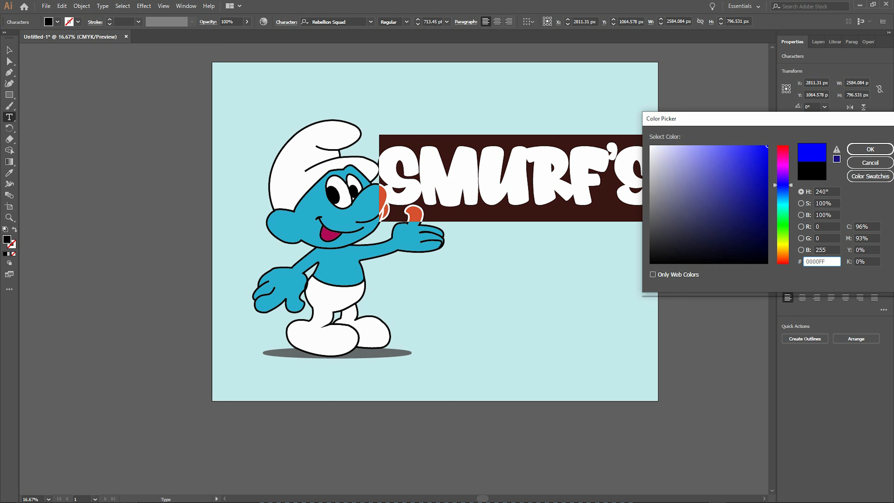
click(870, 149)
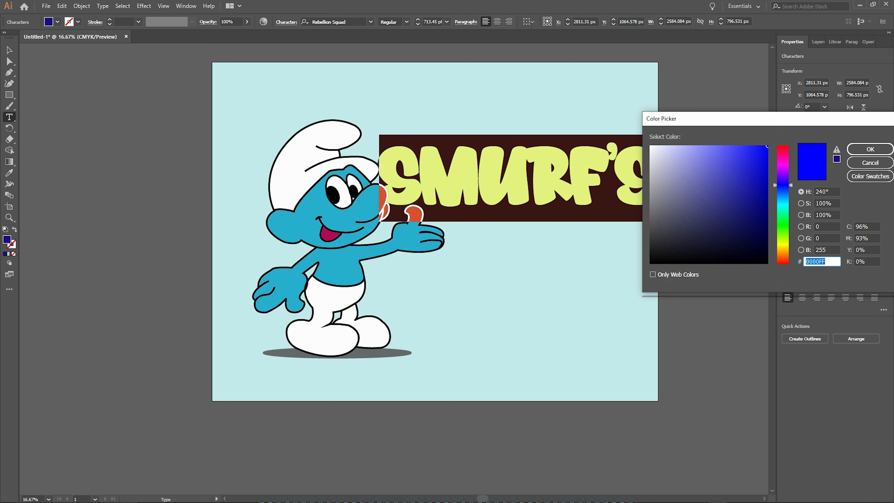
Step: Change the SMURF’S text fill to a medium blue using the copied hex colour value
key(ctrl+v)
key(Return)
key(Escape)
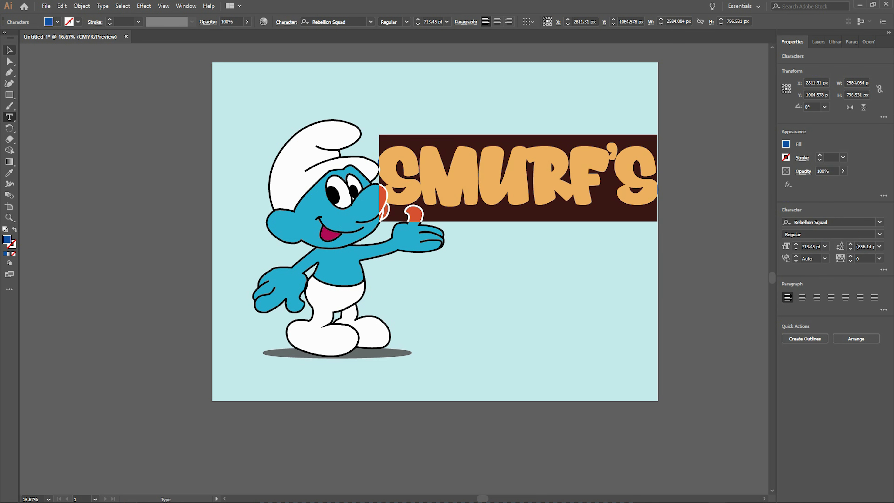
Step: Fill the whole SMURF’S text with white FFFFFF
double_click(514, 176)
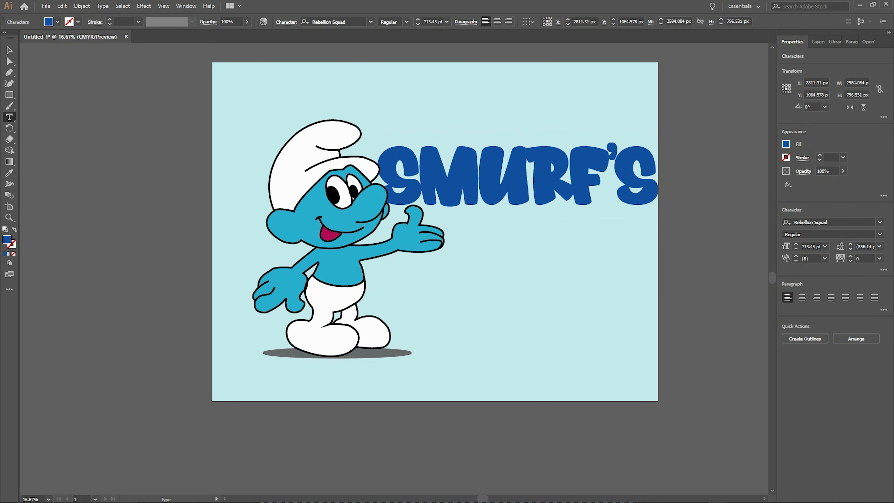
key(ctrl+a)
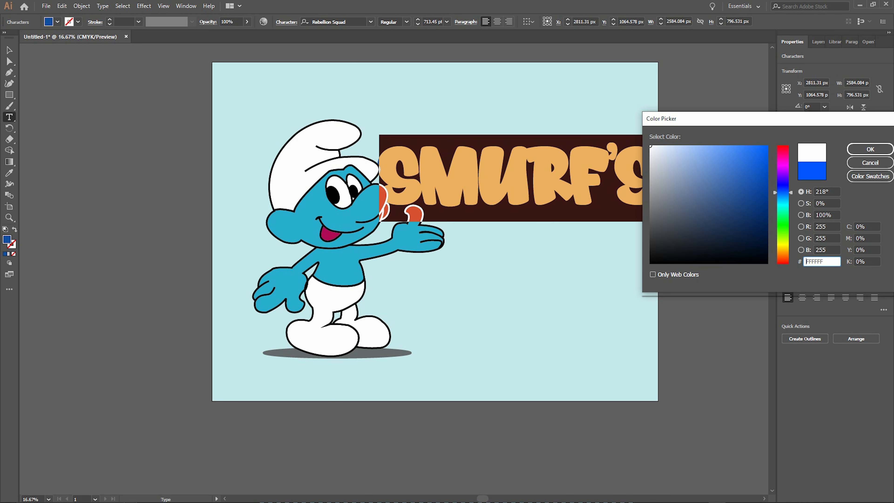
key(Return)
key(Escape)
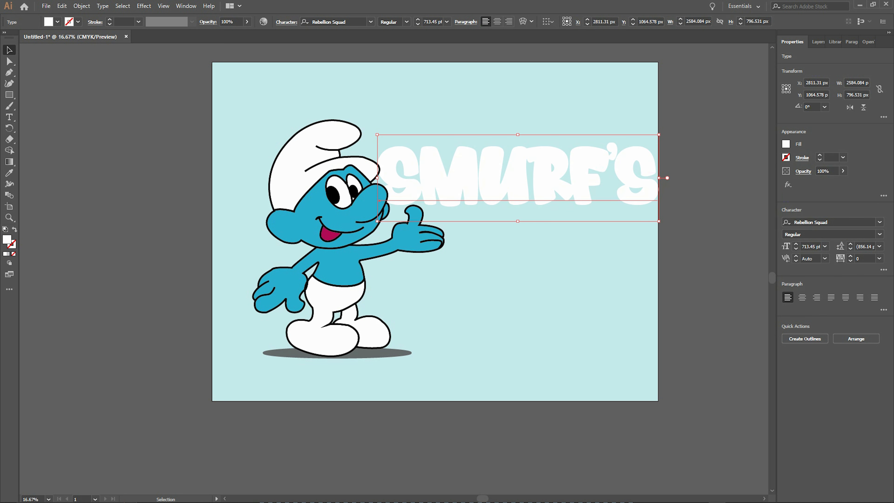
Step: Change the SMURF’S text fill to the pale blue CADCF9
double_click(786, 143)
click(673, 146)
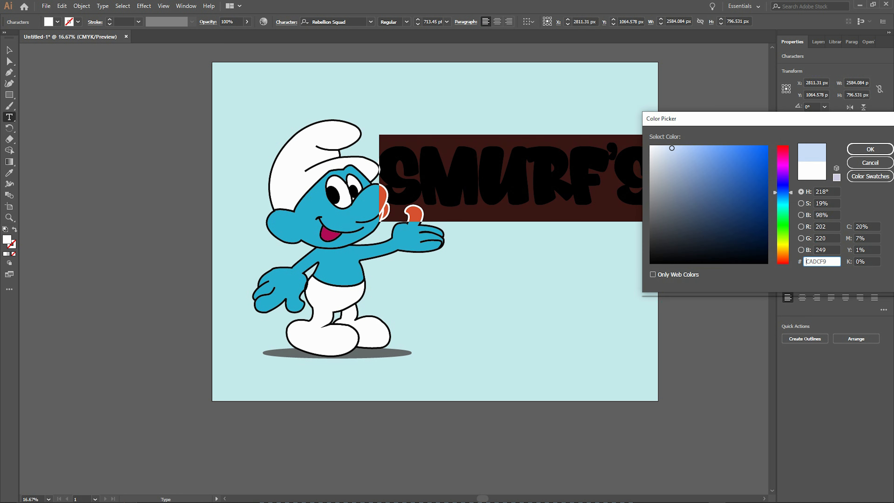
click(871, 150)
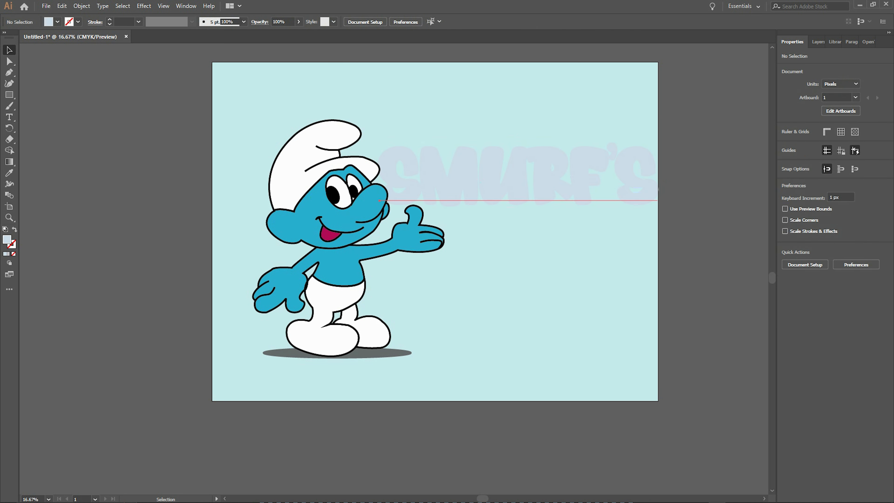
Step: Recolour the whole SMURF’S text with a strong purple fill and deselect it
mouse_move(718, 157)
mouse_down()
mouse_move(726, 157)
mouse_move(710, 161)
mouse_up()
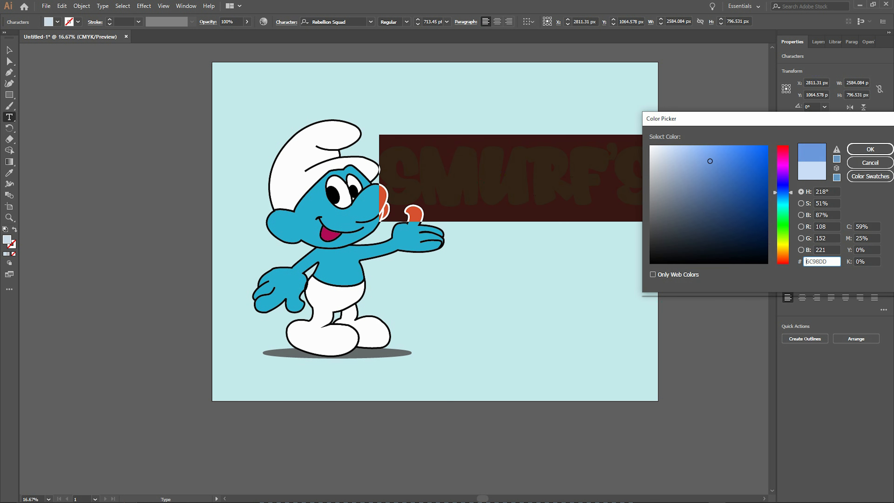
drag(783, 192, 783, 183)
drag(723, 146, 736, 146)
click(870, 149)
click(9, 50)
click(116, 134)
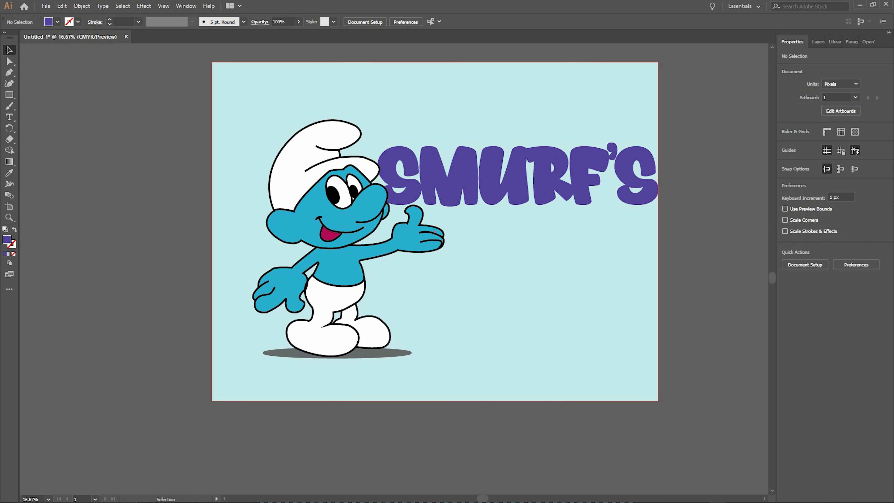
Step: Unlock ART, lock BACKGROUND, and move the whole Smurf with its shadow left to about X 1046 px, Y 1634 px
key(F7)
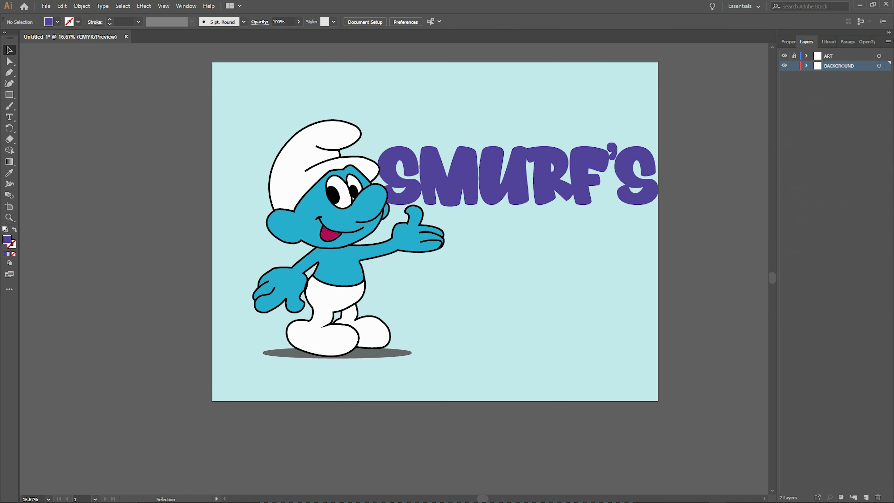
click(794, 56)
drag(264, 123, 465, 366)
drag(348, 239, 334, 241)
key(ctrl+shift+a)
click(347, 240)
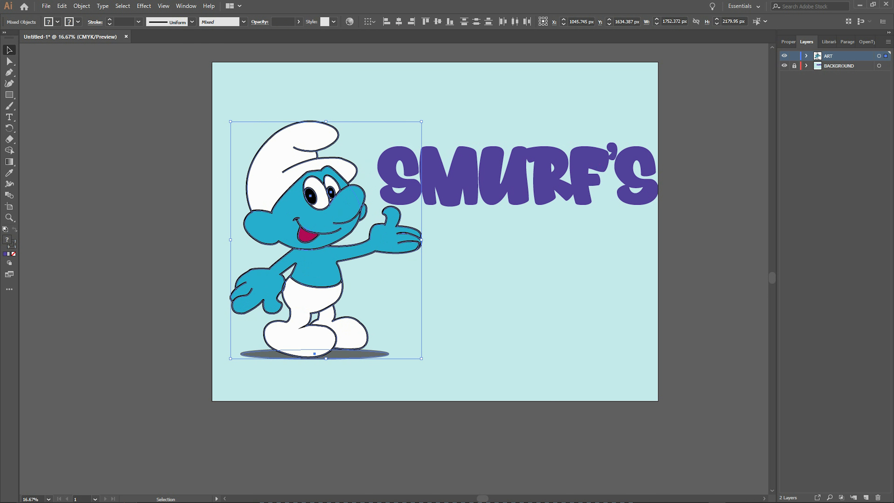
Step: Lock ART, unlock BACKGROUND, and move the SMURF’S text left and slightly up, between the hat and the raised thumb
key(ctrl+shift+a)
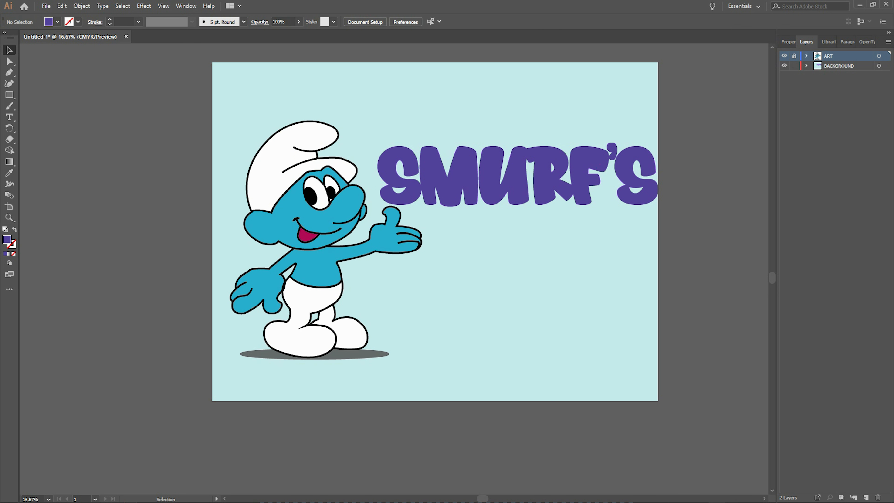
mouse_move(455, 172)
mouse_down()
mouse_move(474, 172)
mouse_move(452, 172)
mouse_up()
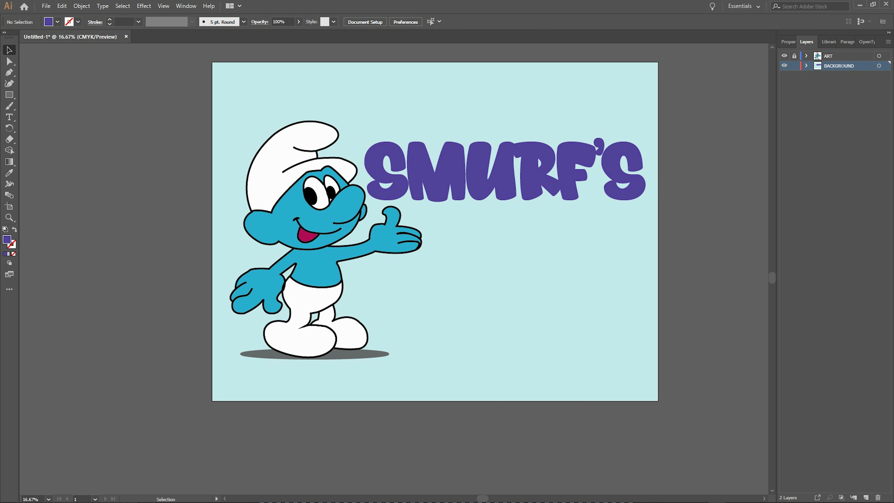
scroll(435, 232, up, 2)
scroll(435, 232, right, 3)
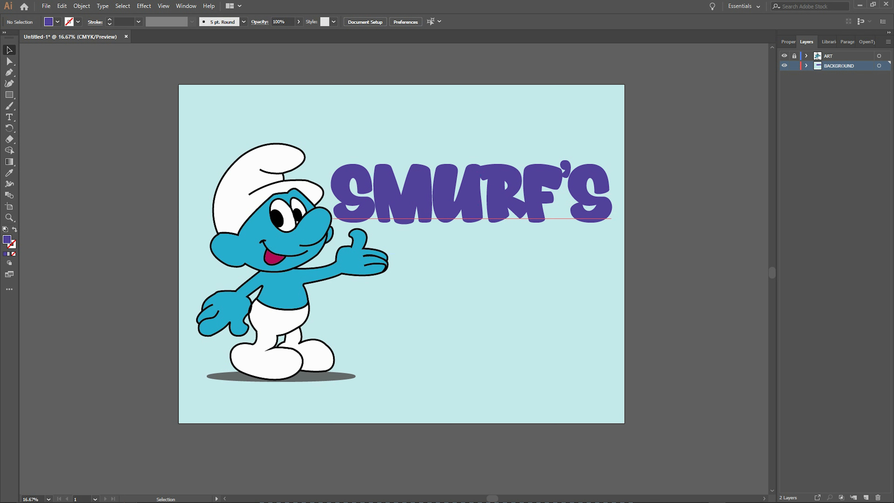
Step: Try to export the artwork as a CMYK JPEG named Smurf at Maximum quality and High (300 ppi) resolution
click(46, 6)
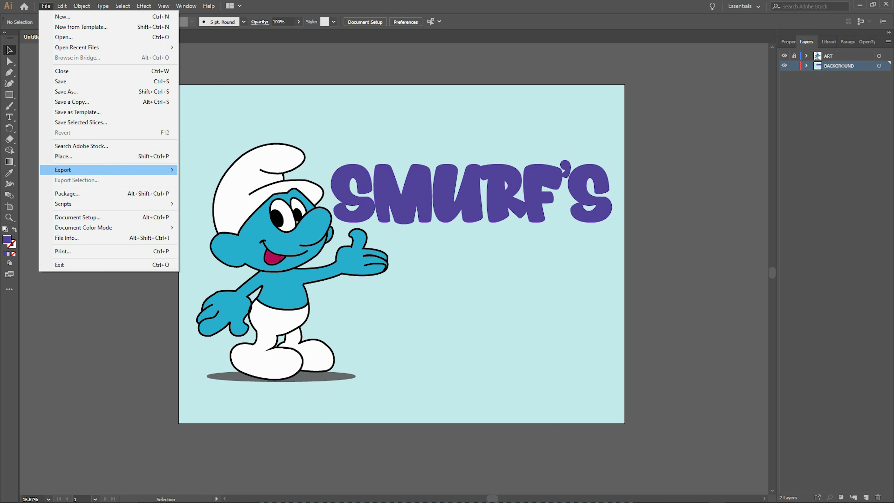
mouse_move(106, 169)
click(206, 180)
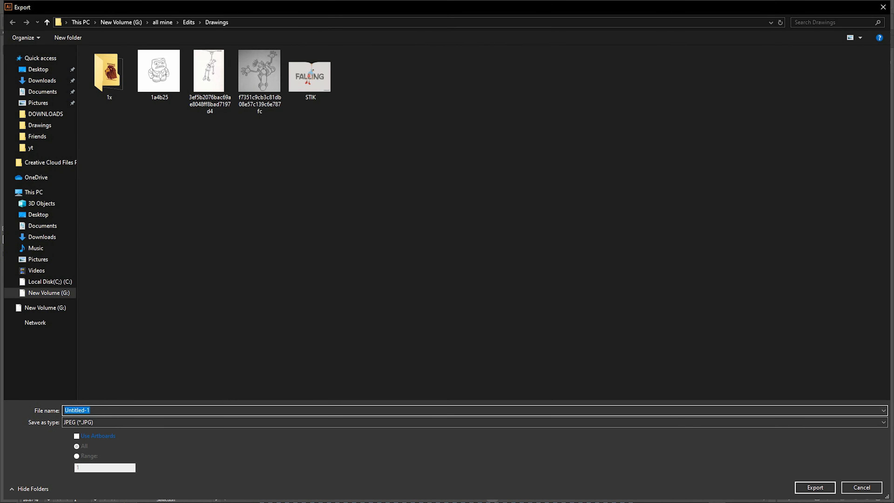
text(sMURF)
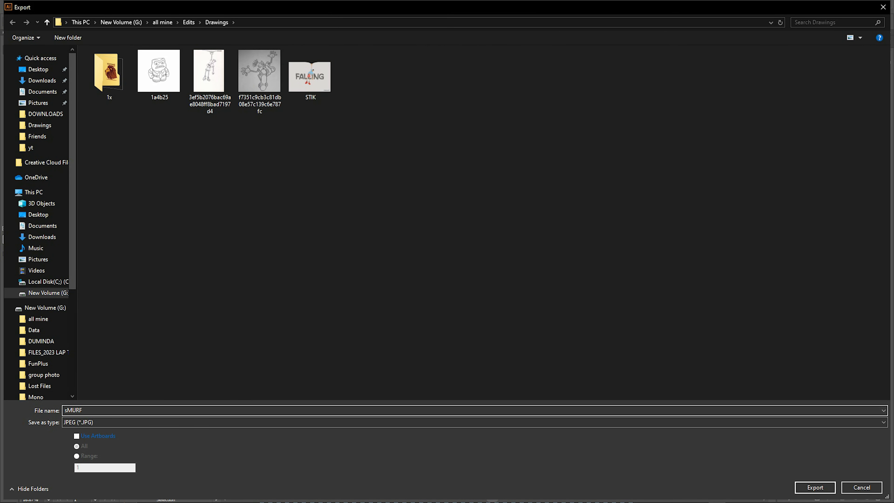
text(Smurf)
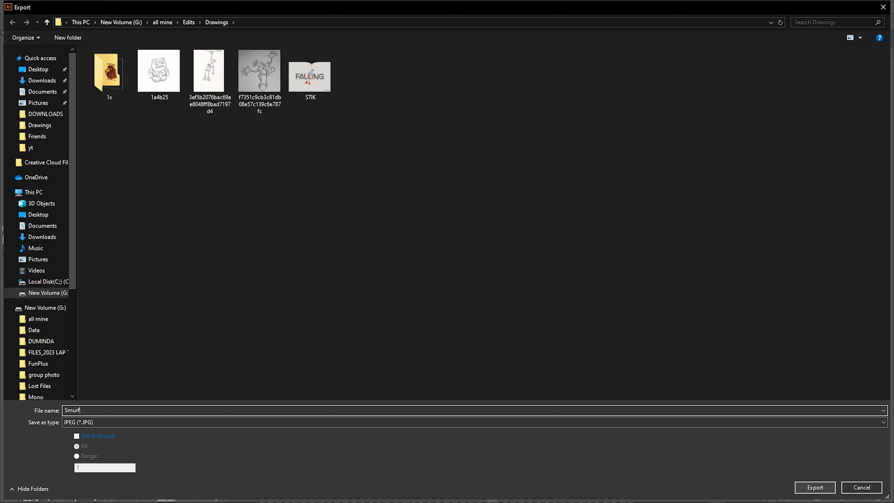
key(Return)
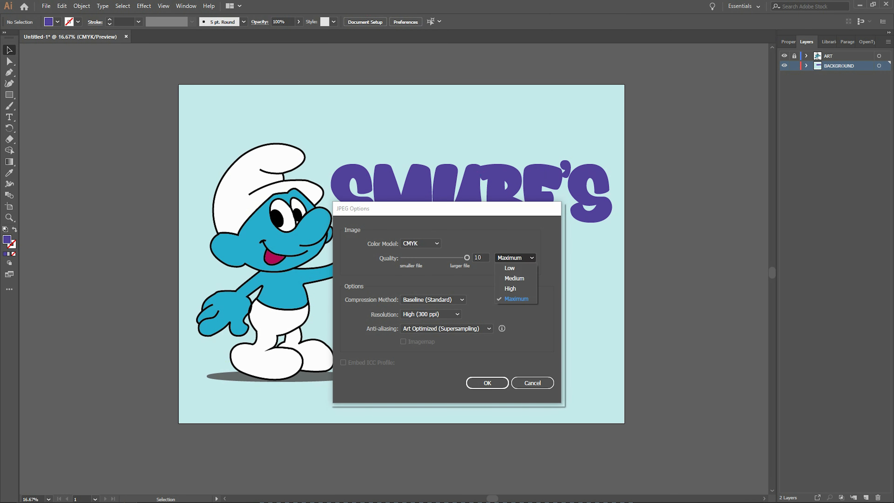
key(Return)
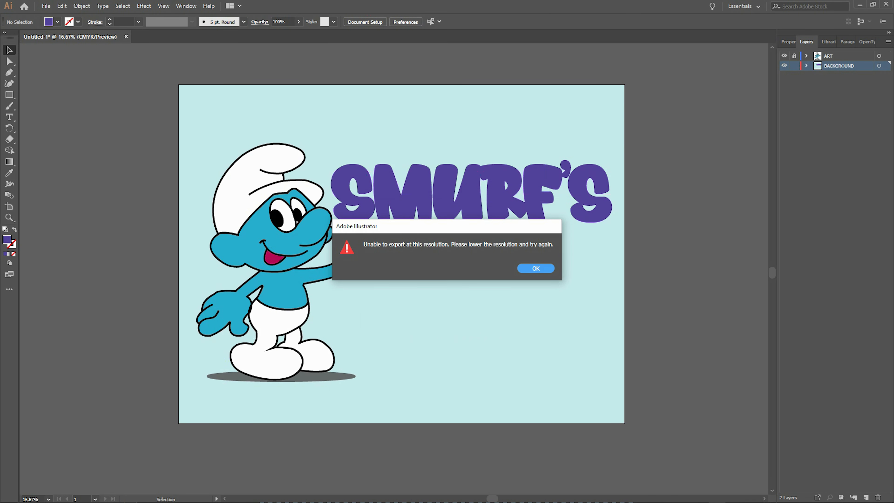
click(536, 269)
click(46, 6)
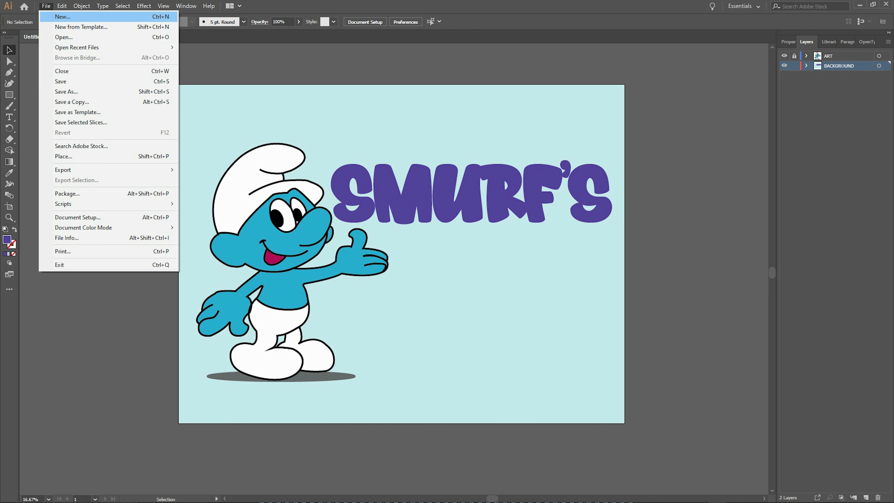
mouse_move(88, 170)
click(217, 170)
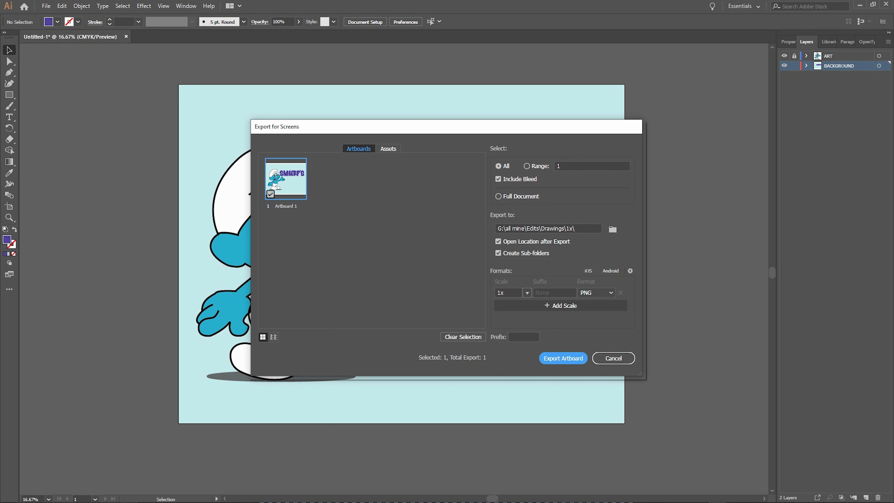
key(Return)
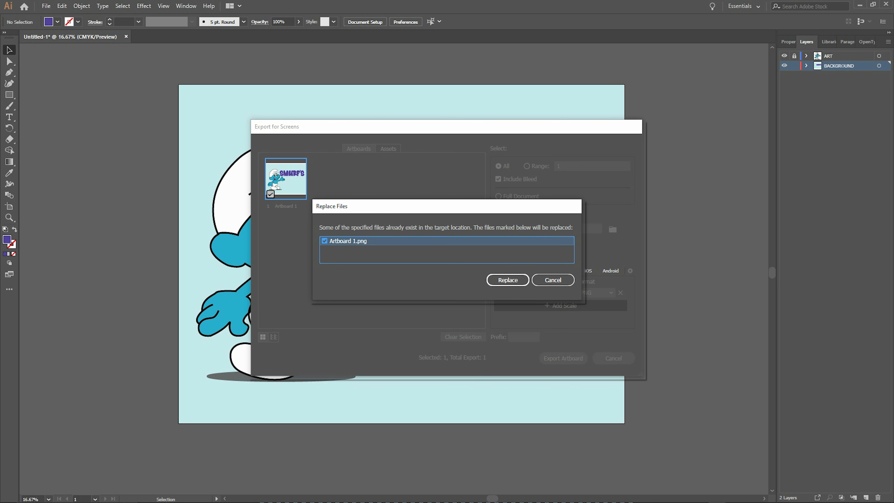
key(Escape)
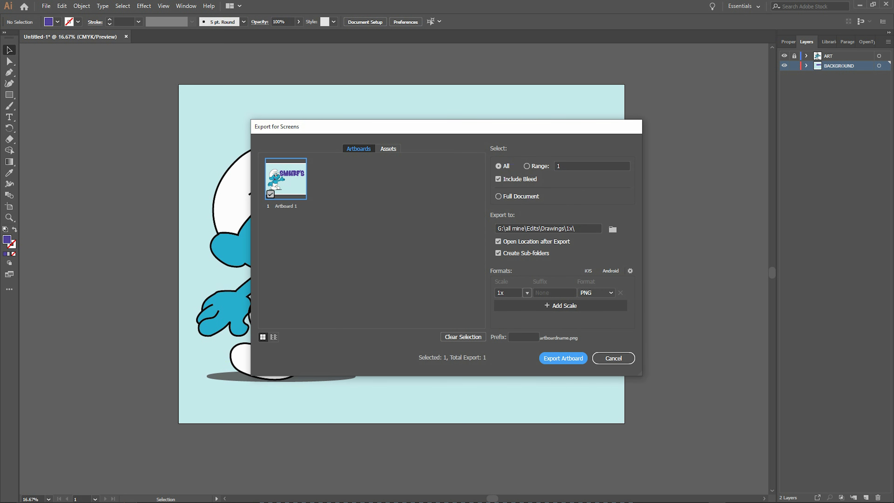
key(Escape)
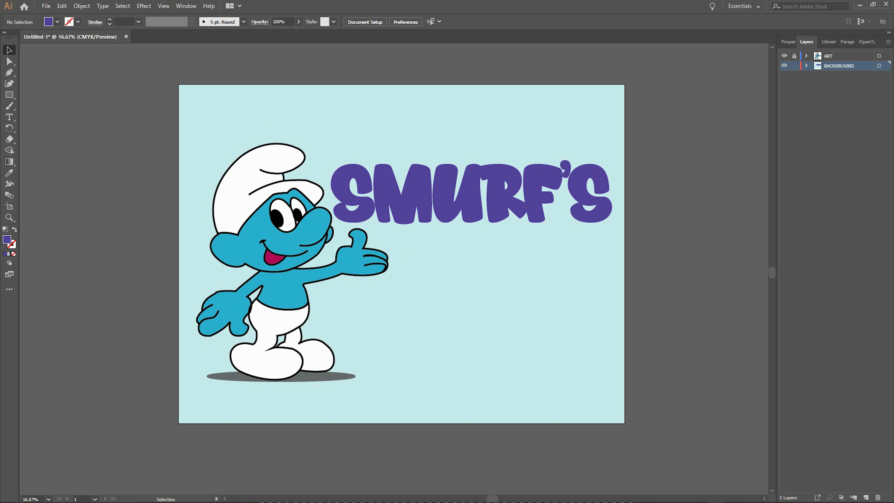
Step: Save the document in the Drawings folder as an Adobe PDF named Smurf
key(alt+f)
key(Up)
key(Up)
key(Up)
key(Up)
key(Up)
key(Up)
key(Up)
key(Return)
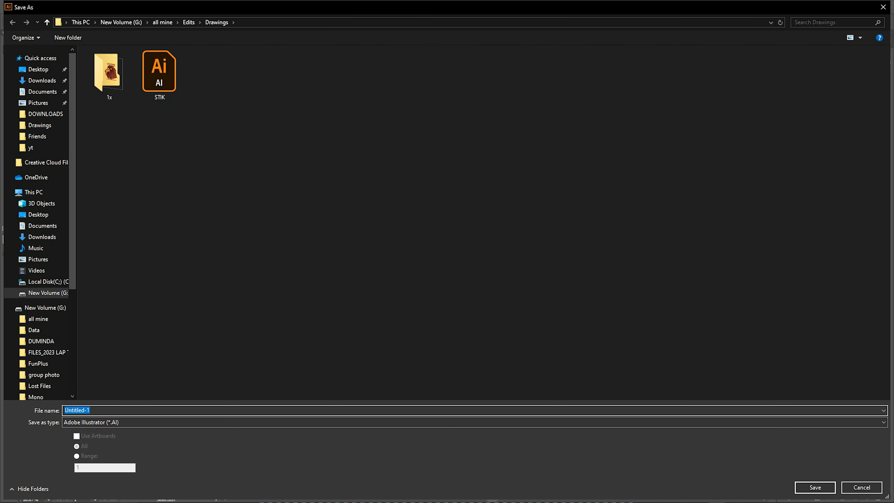
key(Tab)
key(alt+Down)
key(Down)
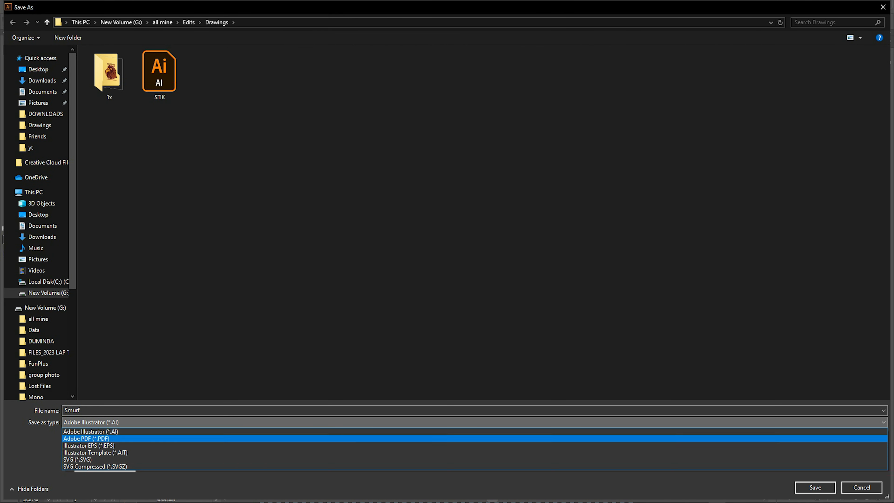
key(Return)
key(Return)
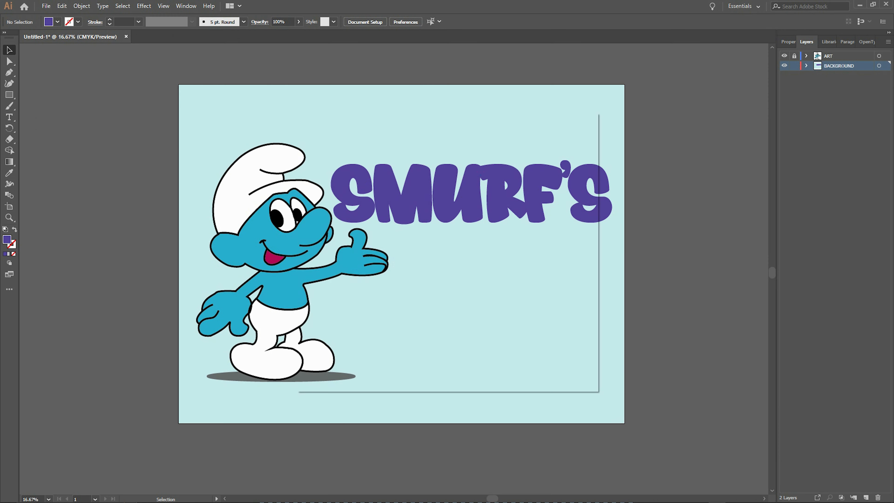
key(Return)
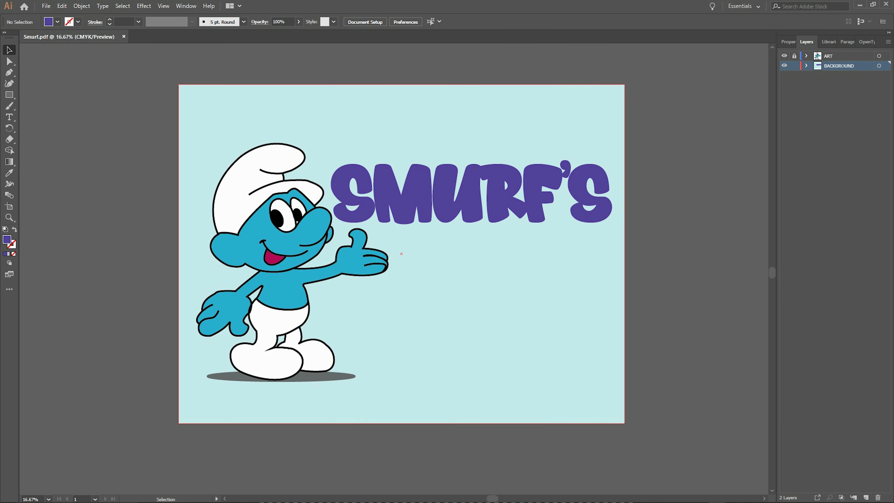
Step: Close the document and open Smurf.pdf from the all mine\Edits\Drawings folder on drive G in Adobe Reader
key(ctrl+w)
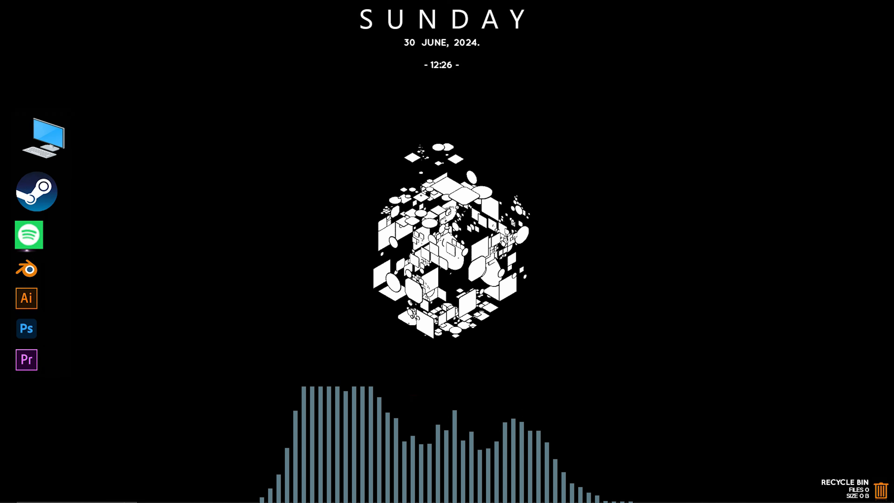
click(40, 137)
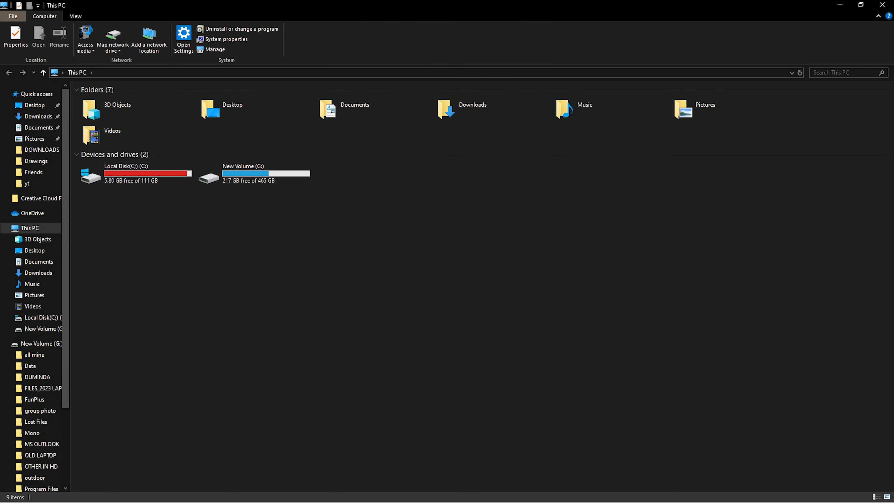
double_click(246, 173)
double_click(99, 101)
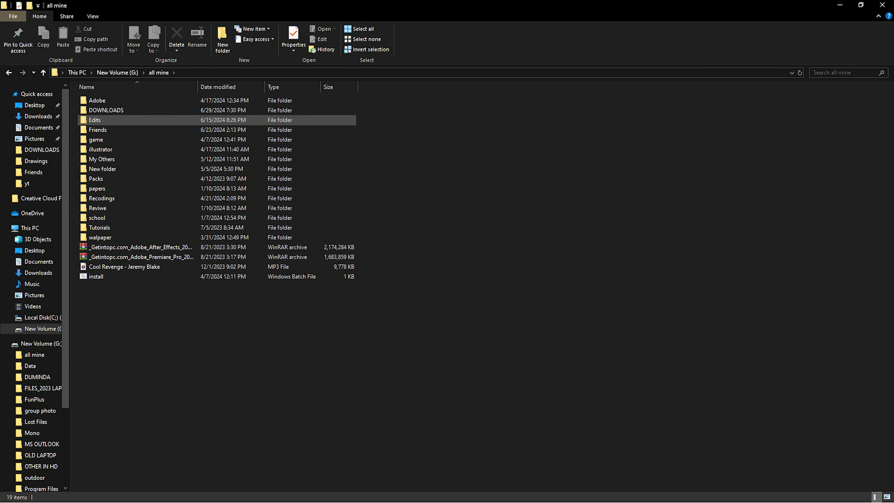
double_click(105, 120)
double_click(199, 109)
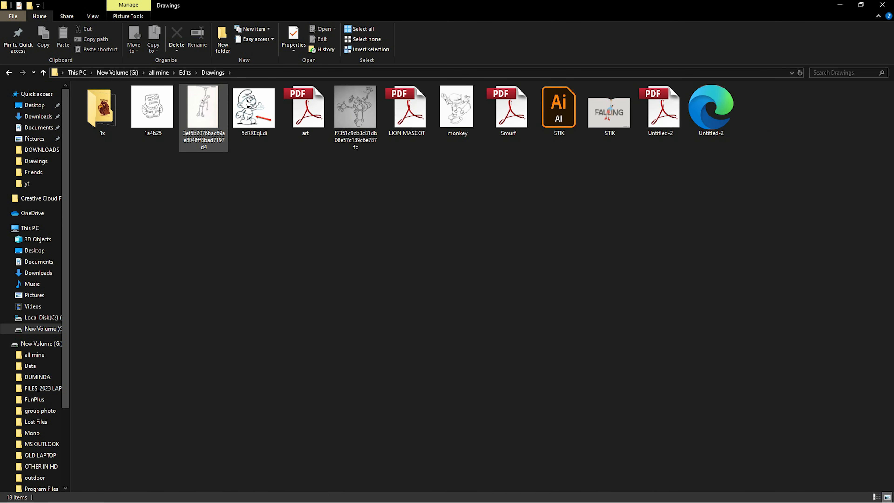
double_click(508, 109)
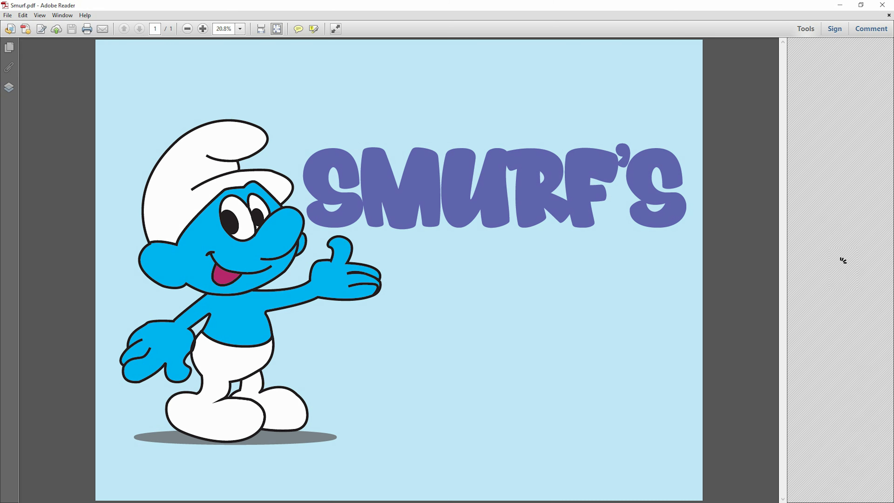
Step: View the whole Smurf.pdf page at 12.5% zoom and close Adobe Reader and the folder window
key(ctrl+minus)
key(ctrl+minus)
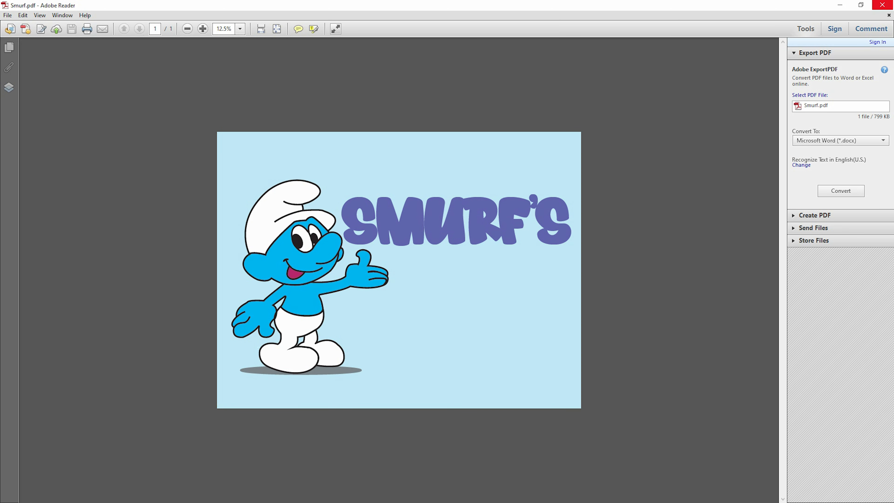
click(882, 4)
click(882, 5)
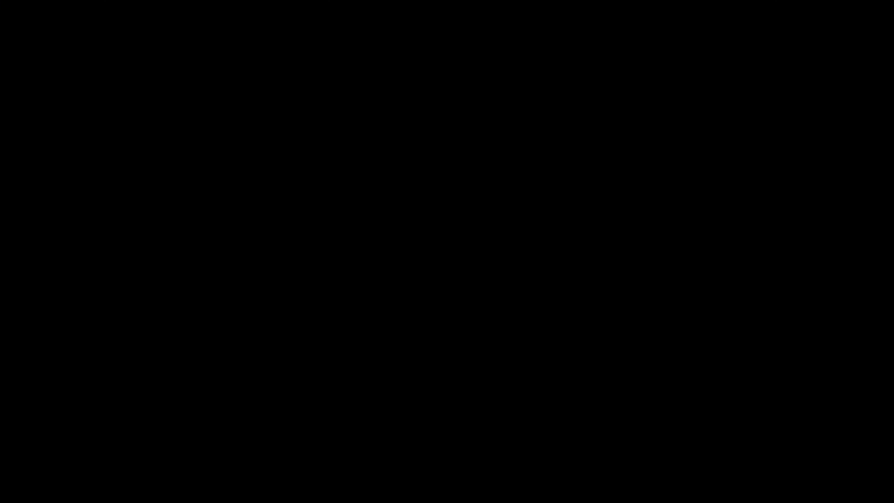